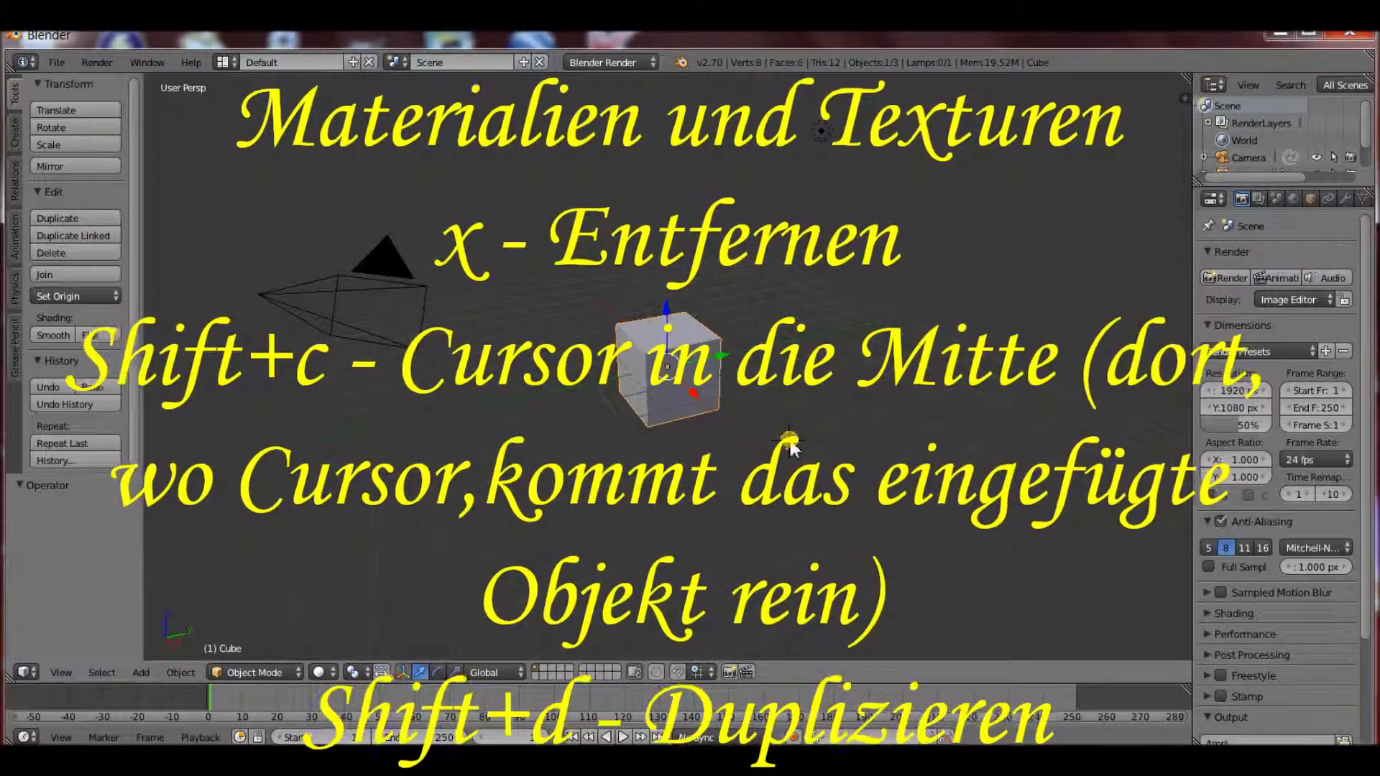
Delete the default cube, leaving only the camera and lamp in the scene.
{"action": "key", "text": "x"}
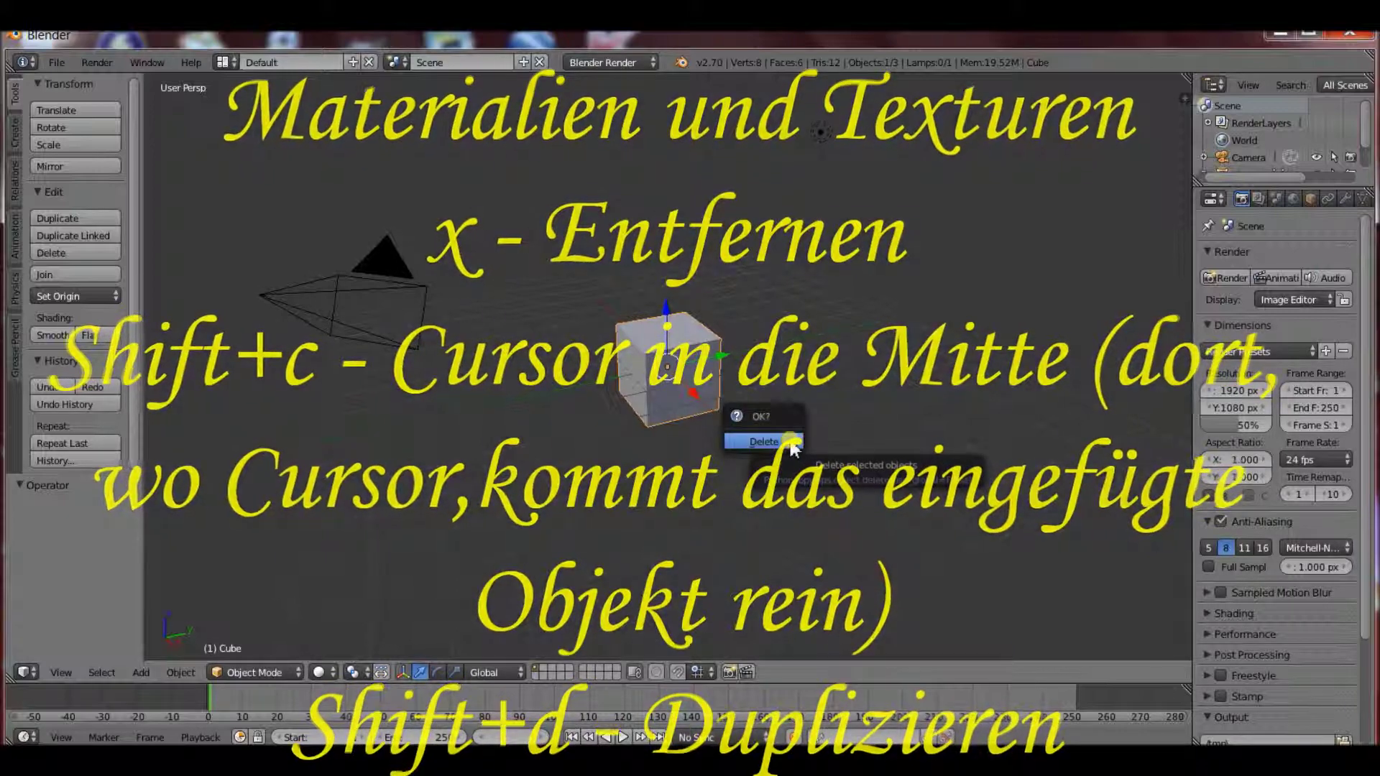
{"action": "left_click", "coordinate": [791, 441]}
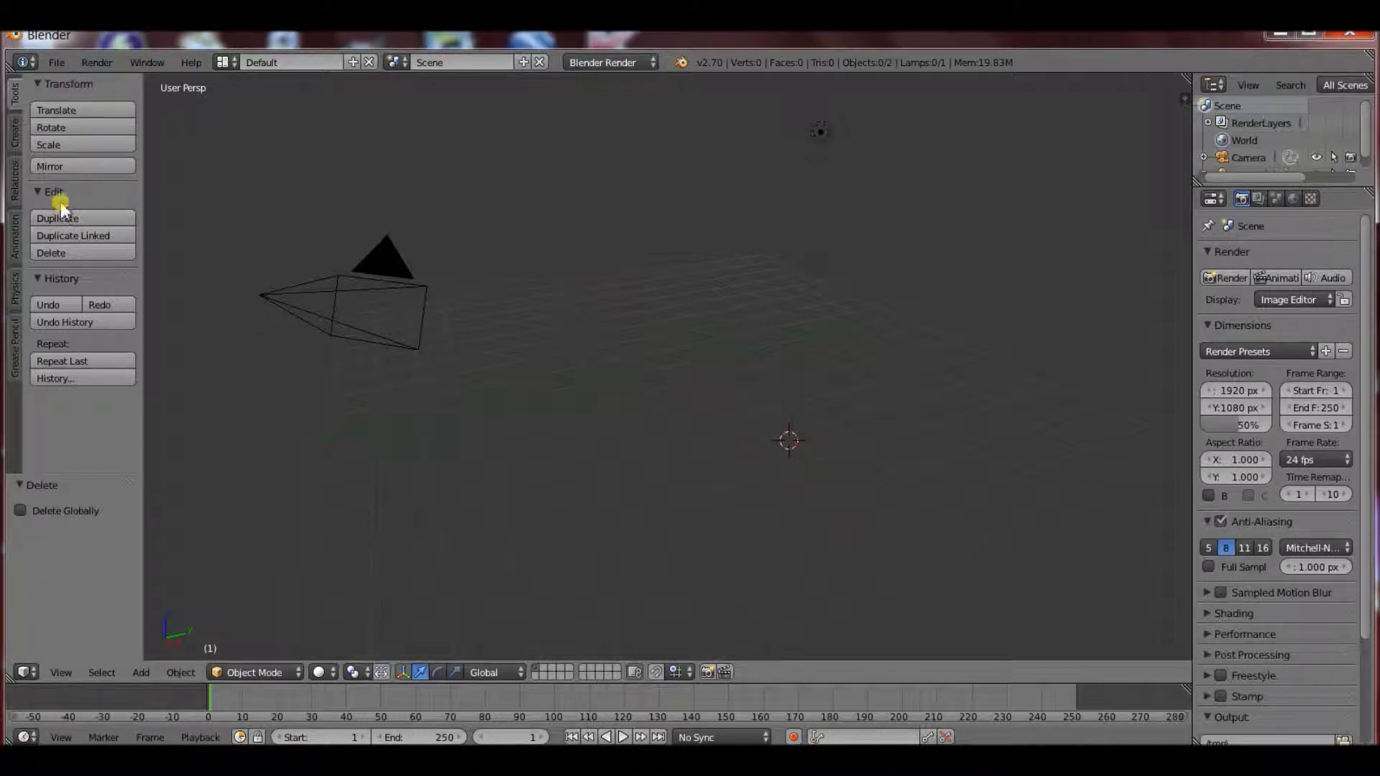
Add a torus, move it to about X -0.339, Y -2.622, Z -1.505, and enable auto keyframing.
{"action": "left_click", "coordinate": [13, 143]}
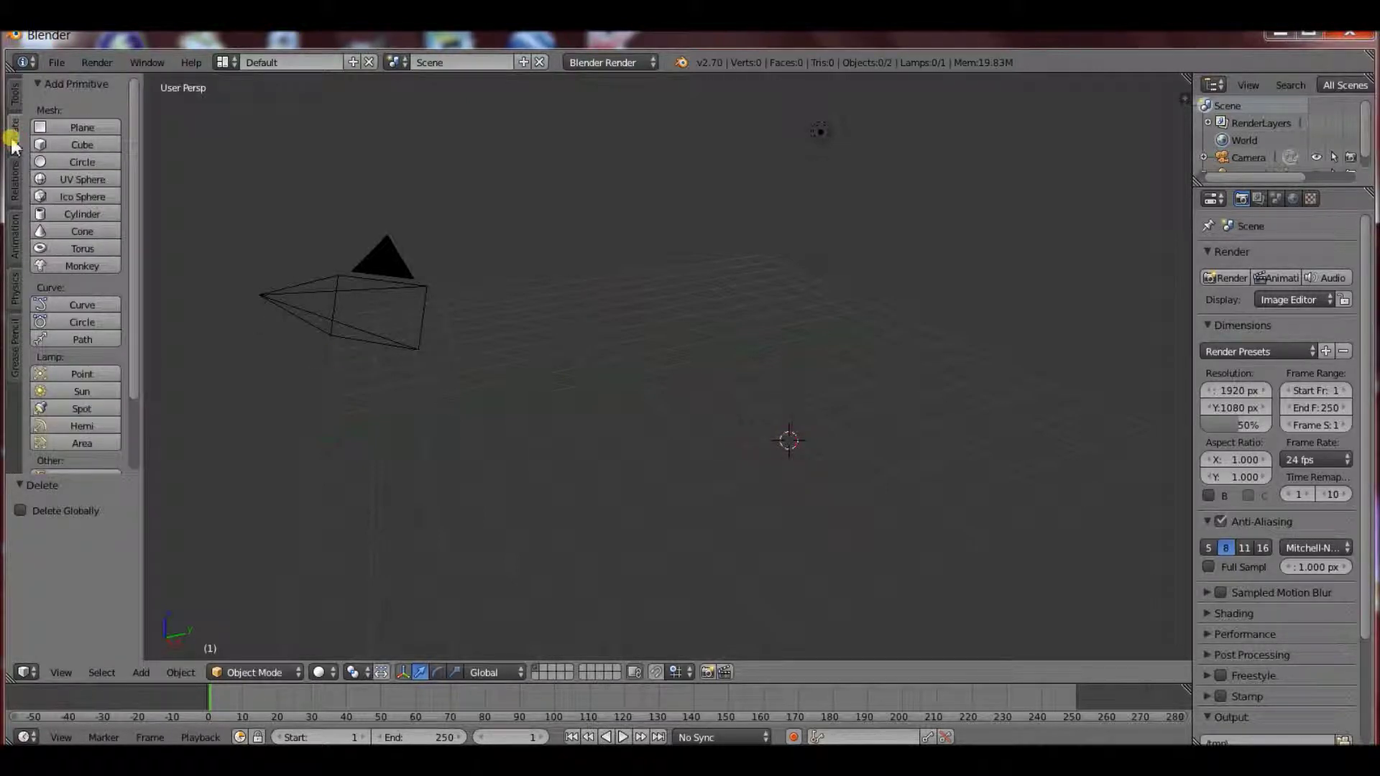
{"action": "left_click", "coordinate": [83, 247]}
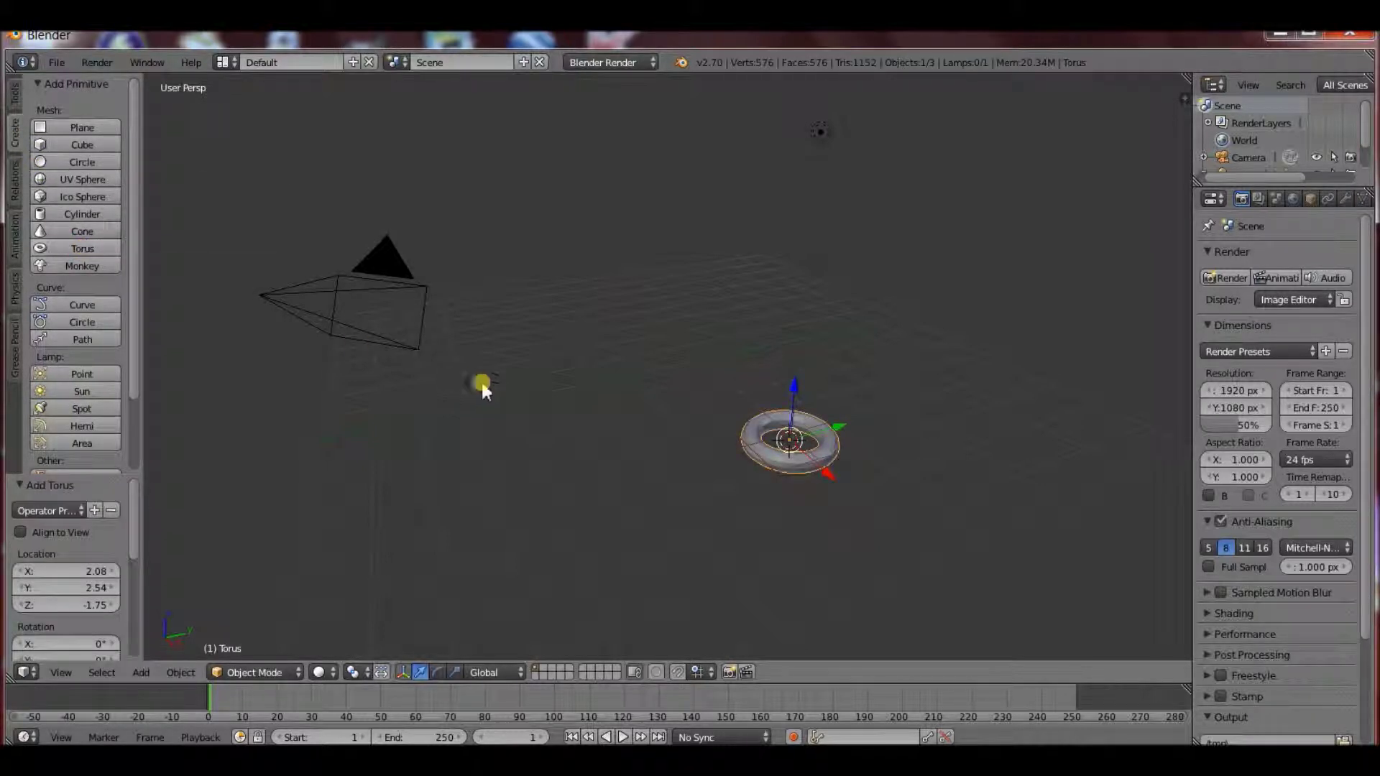
{"action": "left_click", "coordinate": [668, 369]}
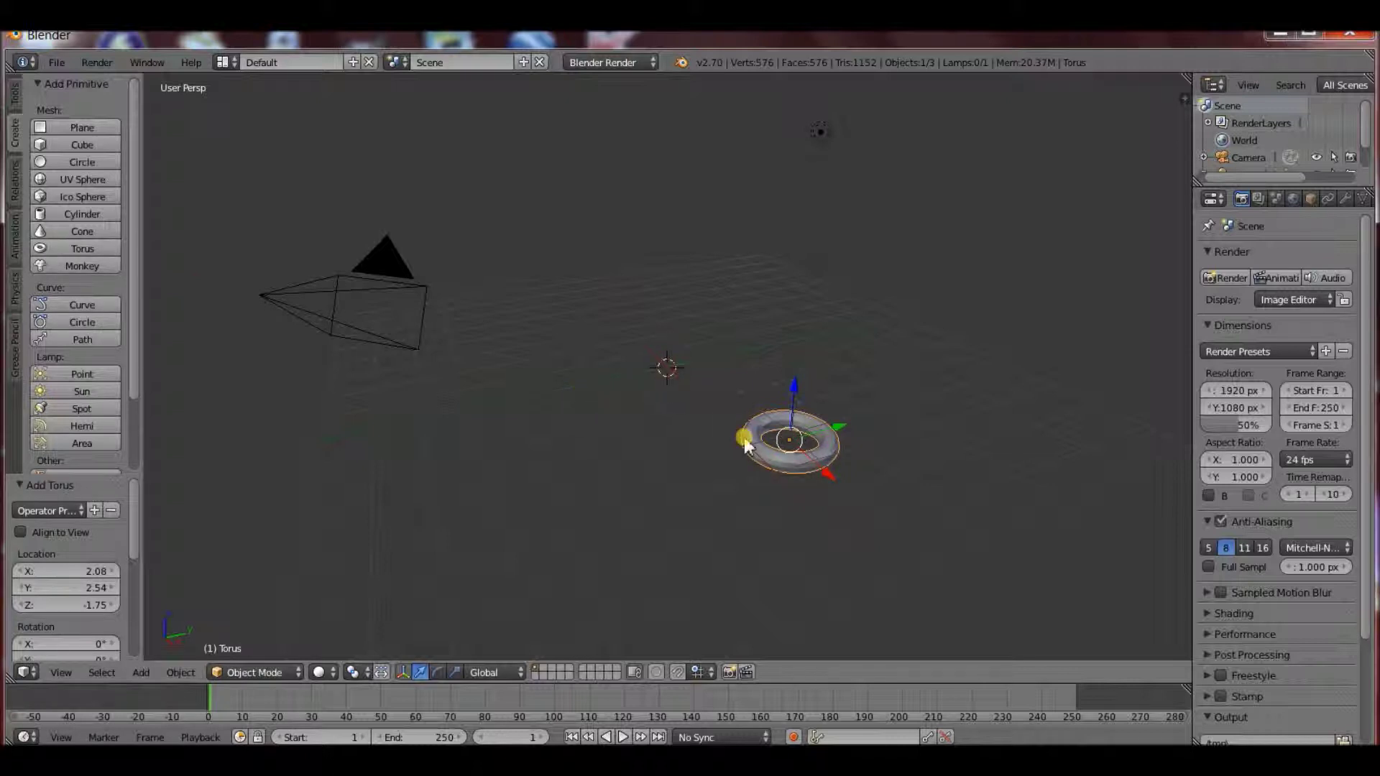
{"action": "right_click_drag", "start_coordinate": [762, 456], "coordinate": [665, 522]}
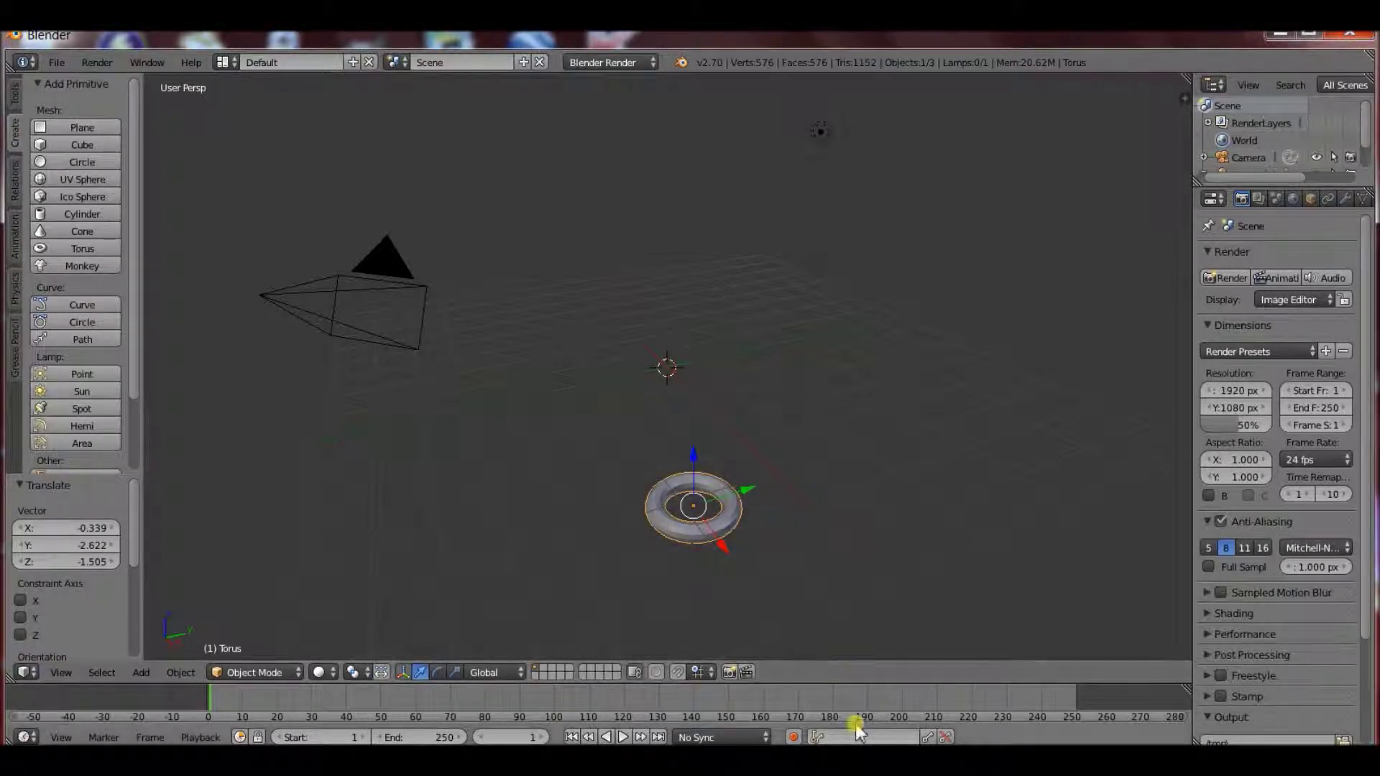
{"action": "left_click", "coordinate": [791, 737]}
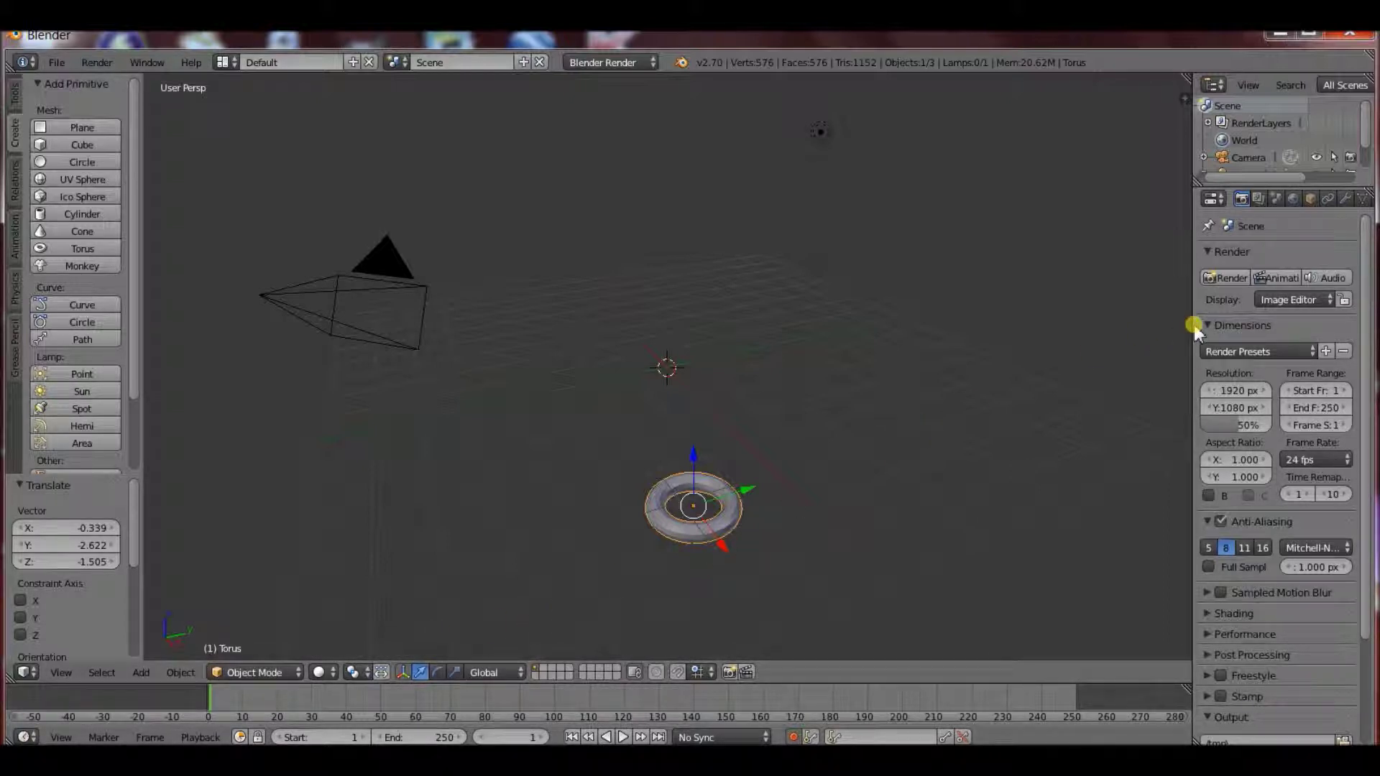
Drag the viewport/Properties divider left to make the Properties area slightly wider.
{"action": "left_click_drag", "start_coordinate": [1192, 324], "coordinate": [1159, 326]}
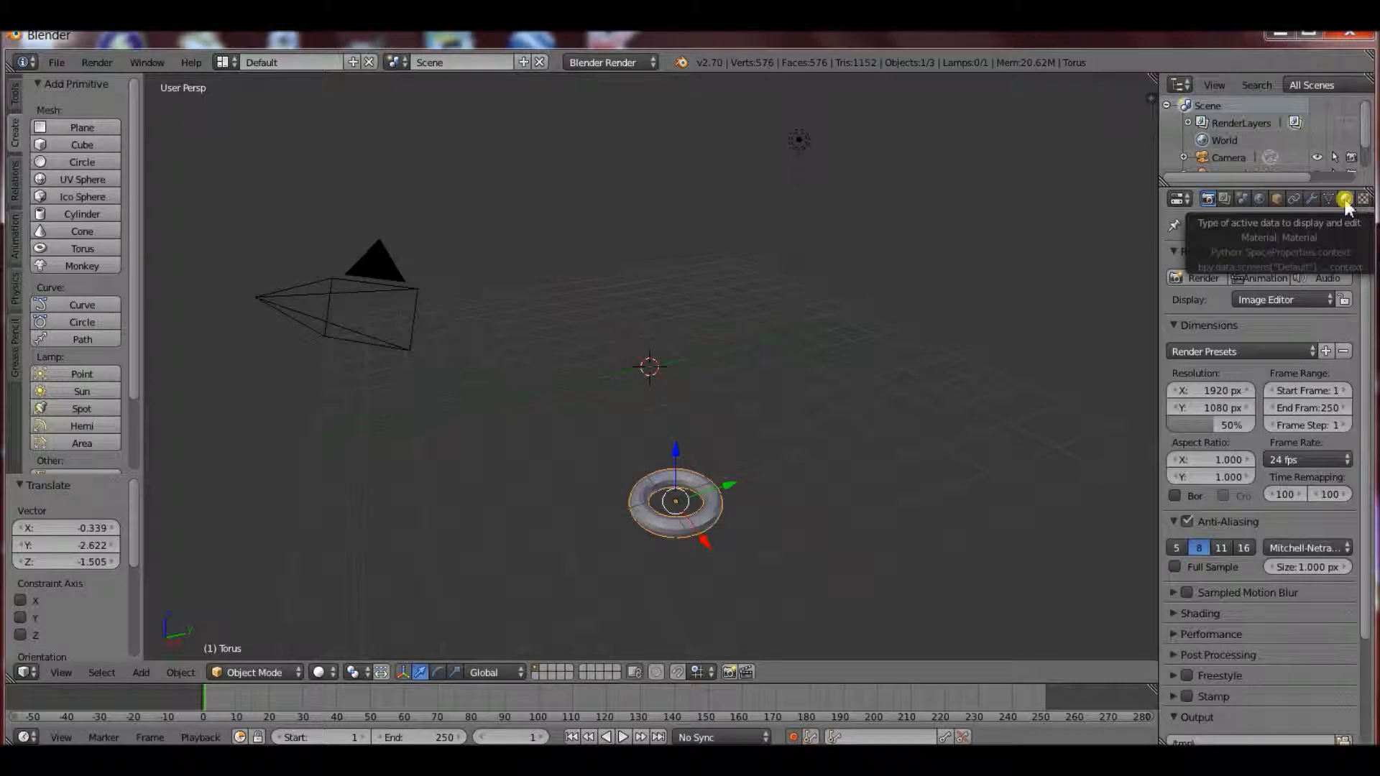
Give the torus new material Material.001 and keyframe its white diffuse colour at frame 1.
{"action": "left_click", "coordinate": [1344, 201]}
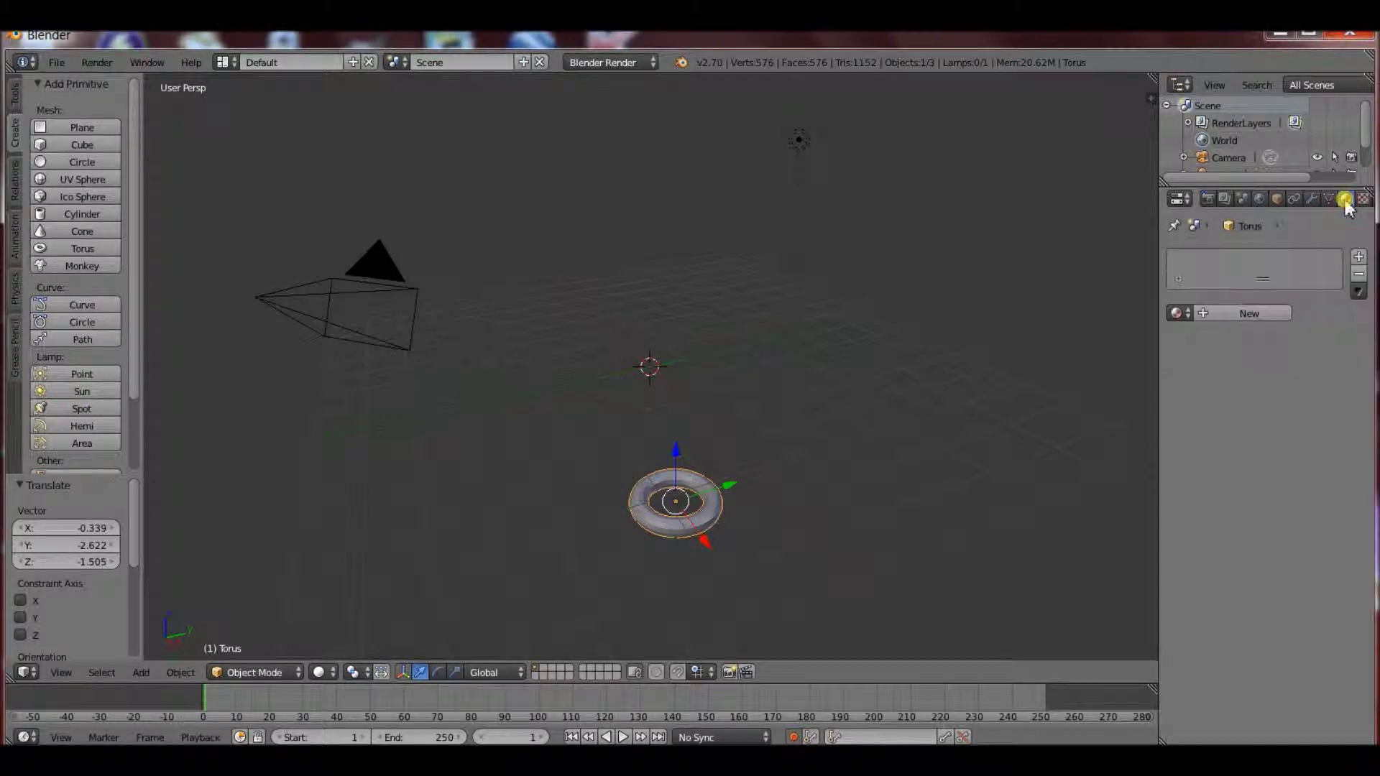
{"action": "left_click", "coordinate": [1251, 314]}
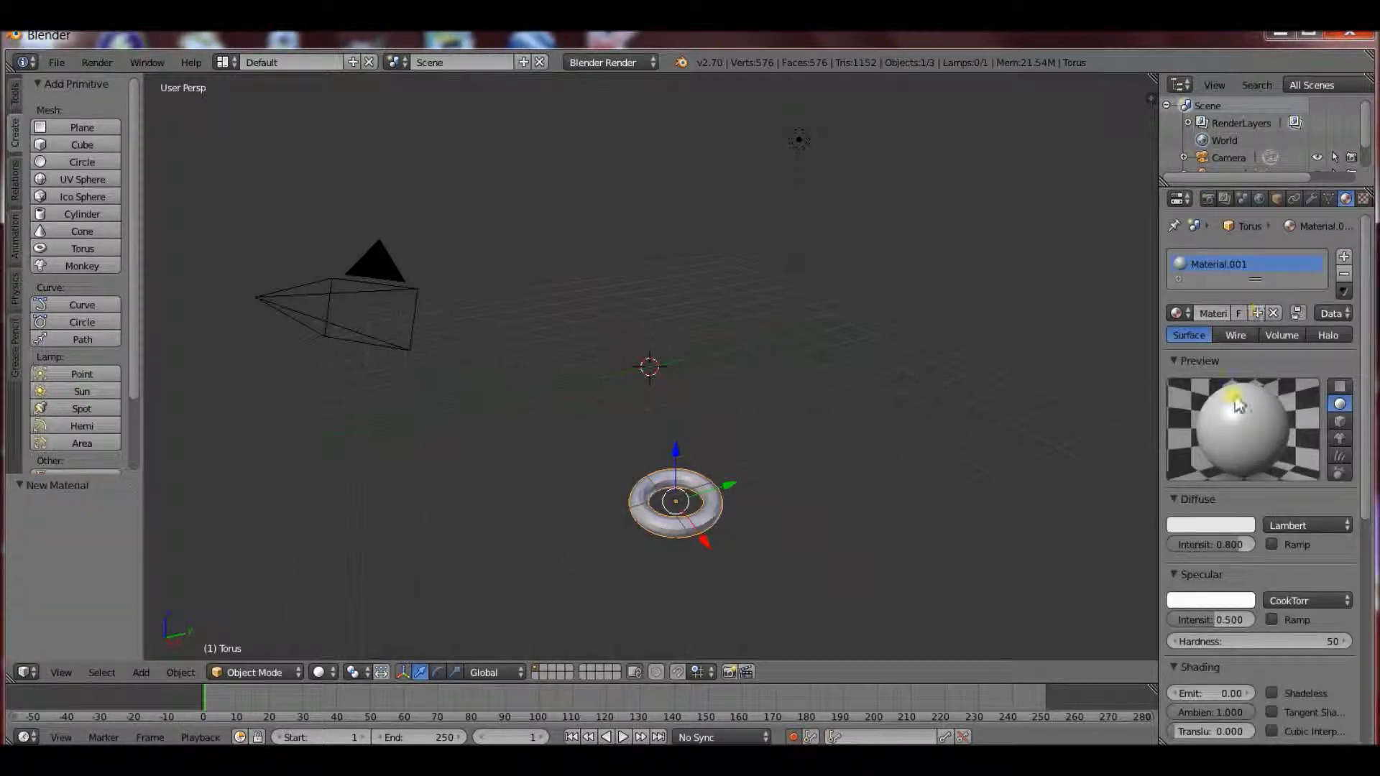
{"action": "right_click", "coordinate": [1224, 529]}
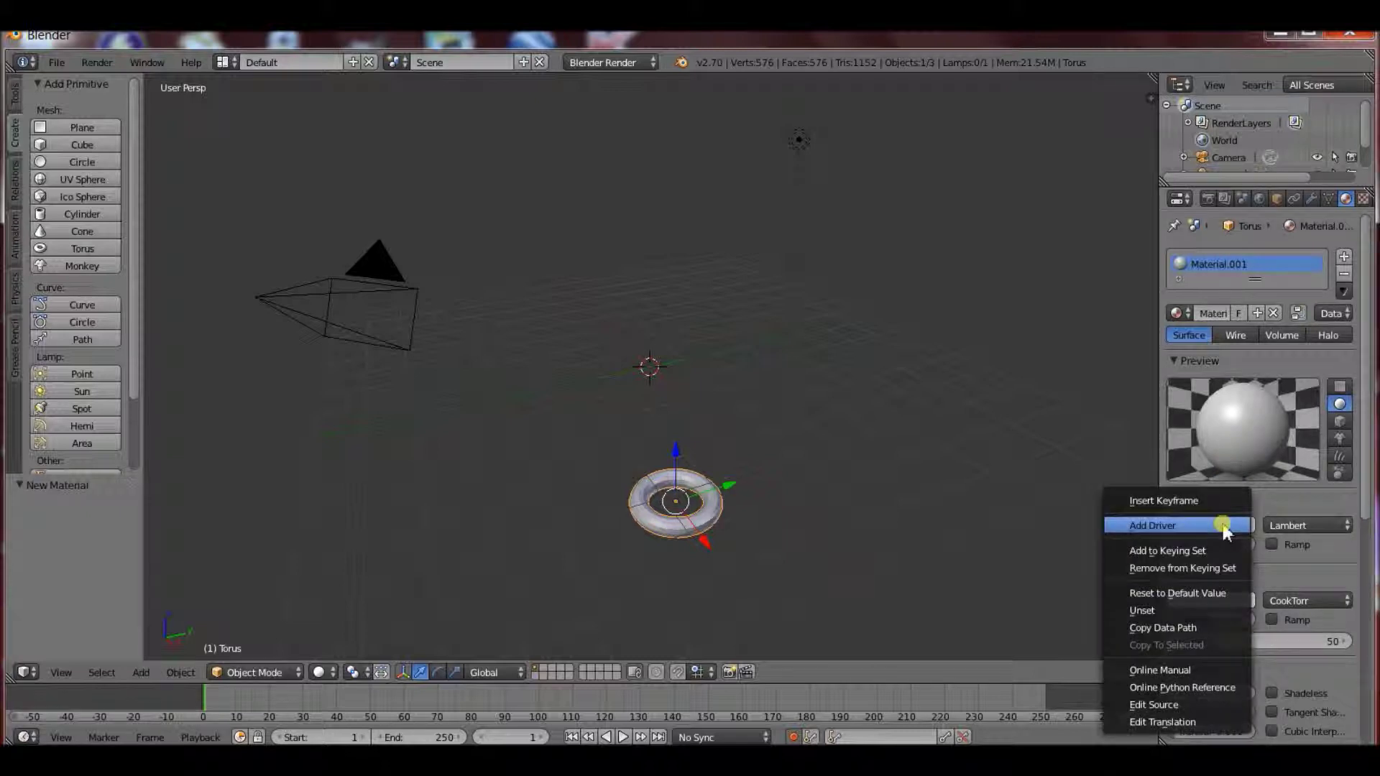
{"action": "left_click", "coordinate": [1204, 501]}
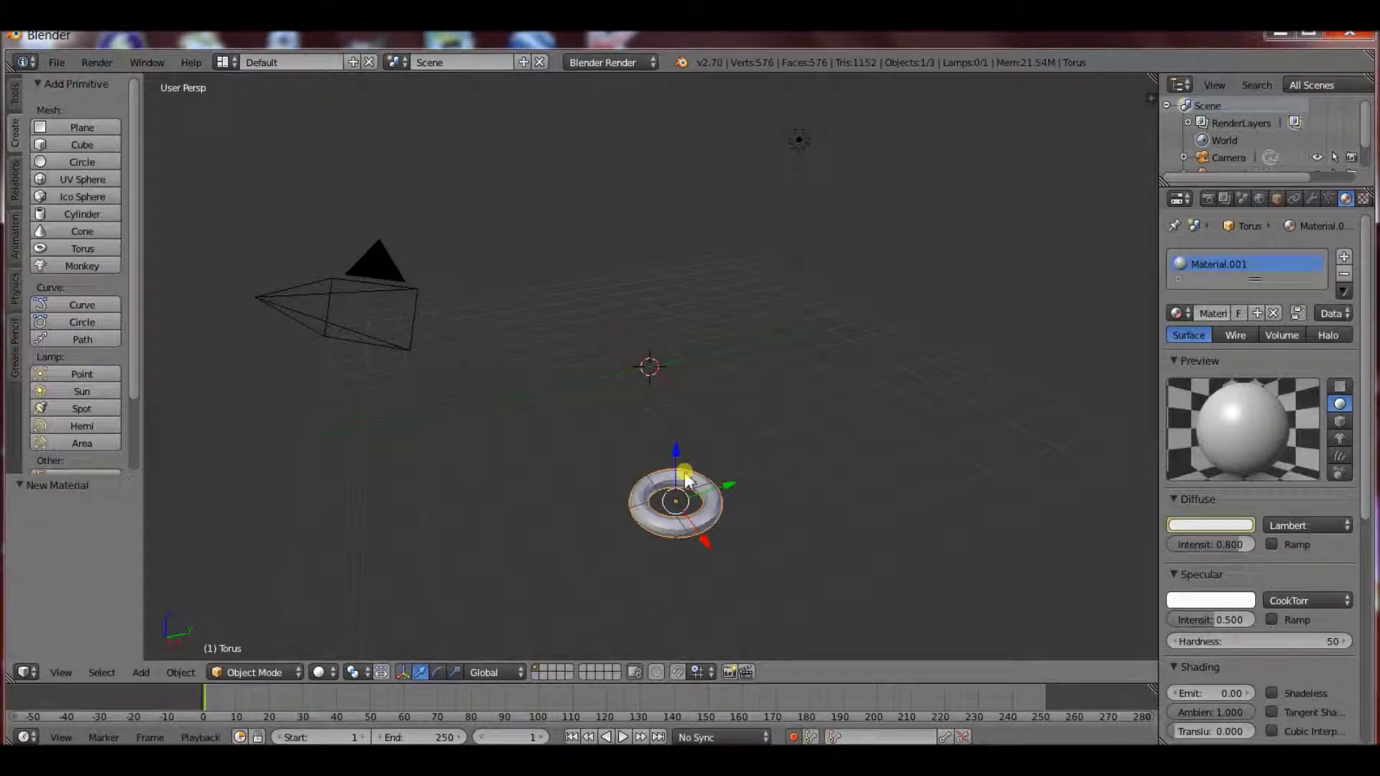
Raise the torus to about X -0.731, Y 0.456, Z 1.714 and keyframe its diffuse colour at frame 10.
{"action": "key", "text": "g"}
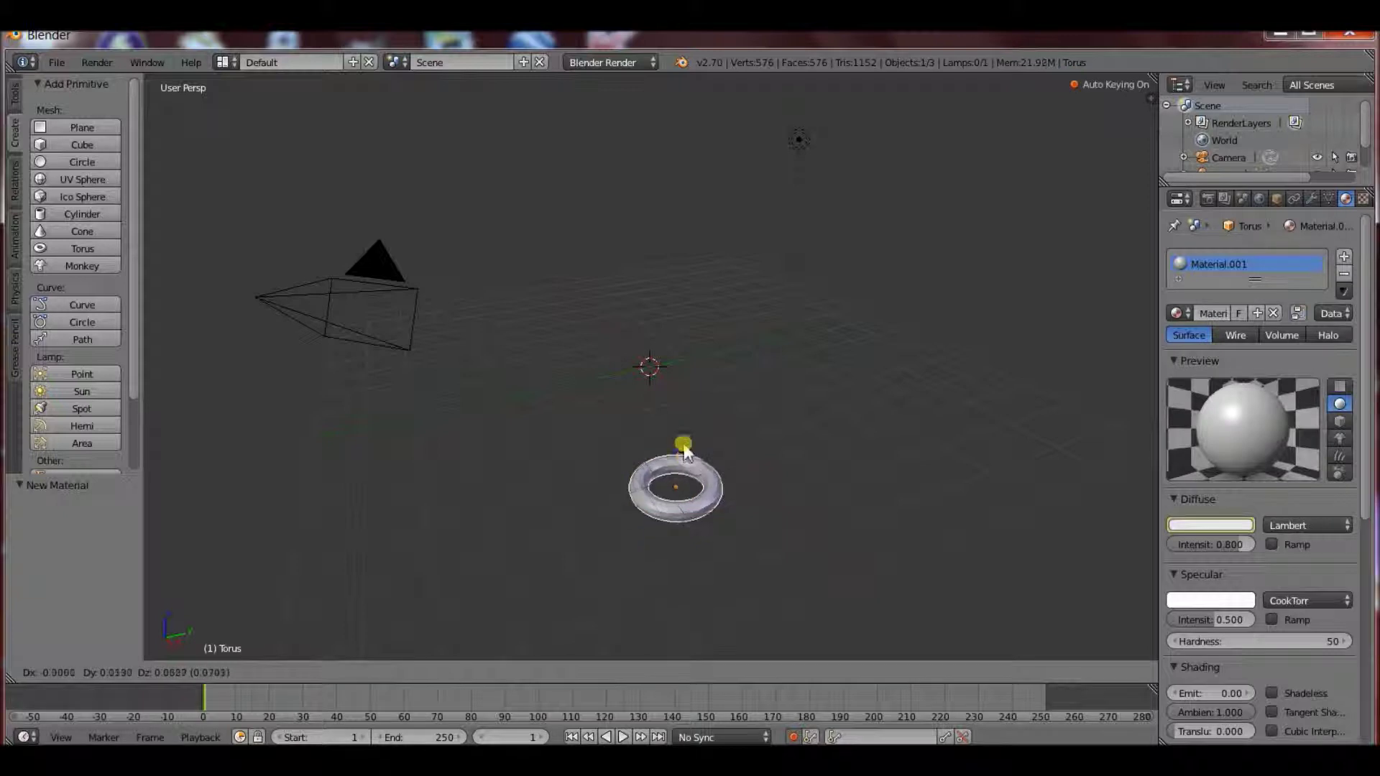
{"action": "left_click", "coordinate": [689, 408]}
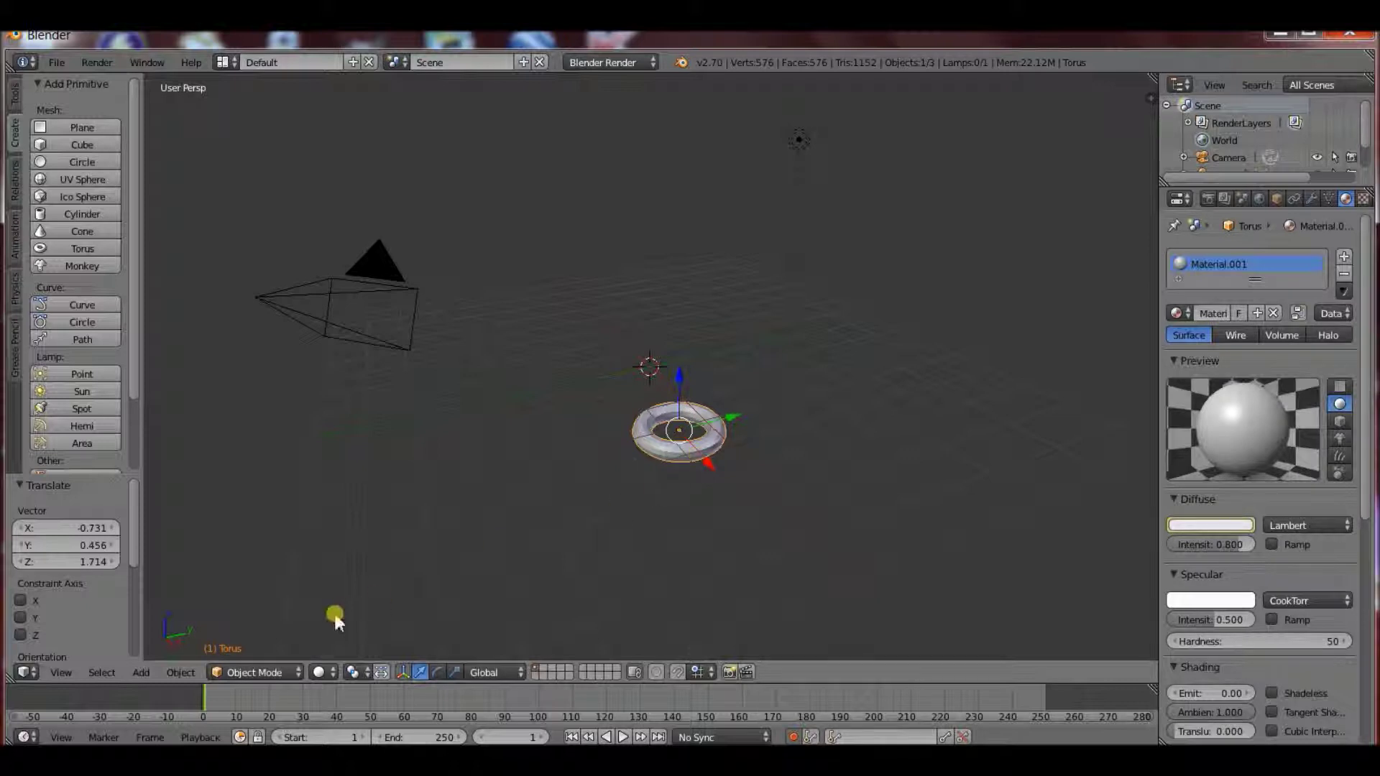
{"action": "left_click", "coordinate": [235, 704]}
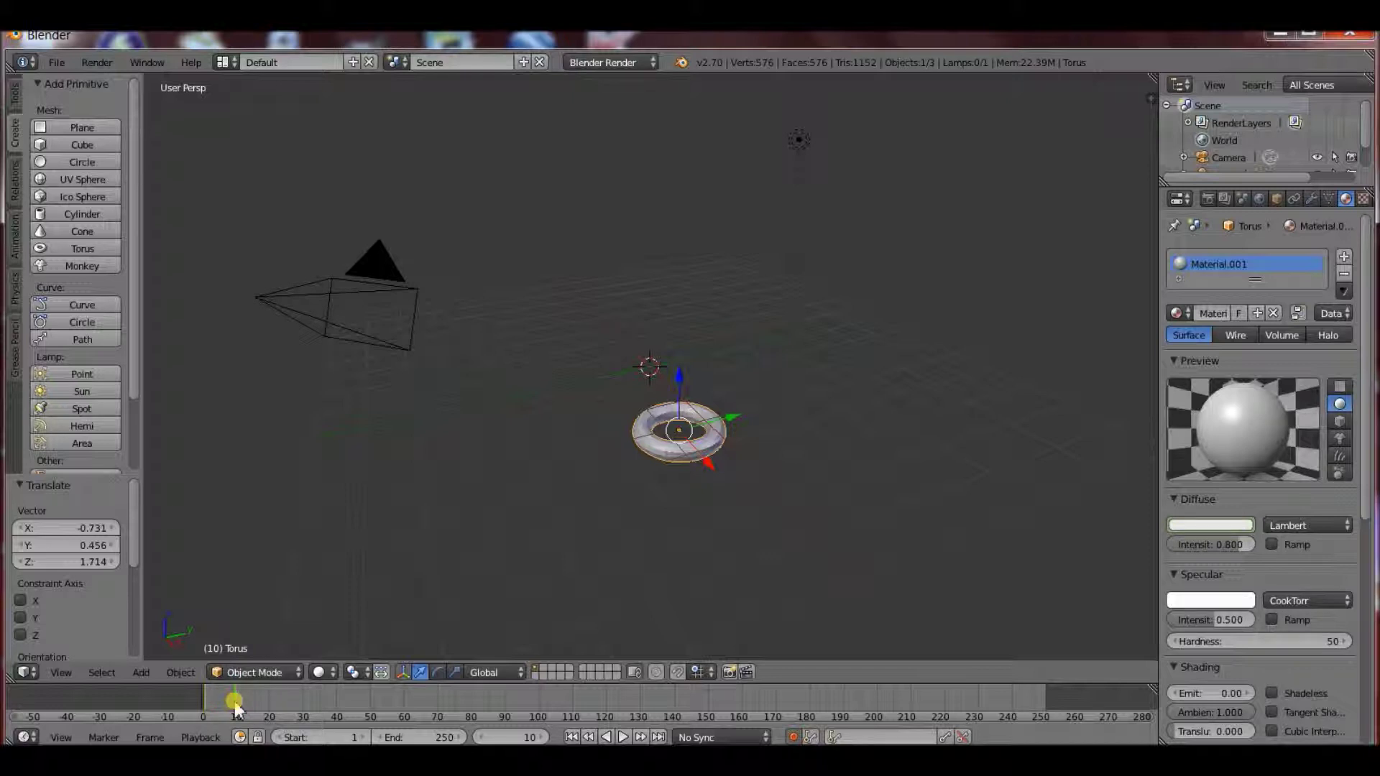
{"action": "right_click", "coordinate": [1210, 530]}
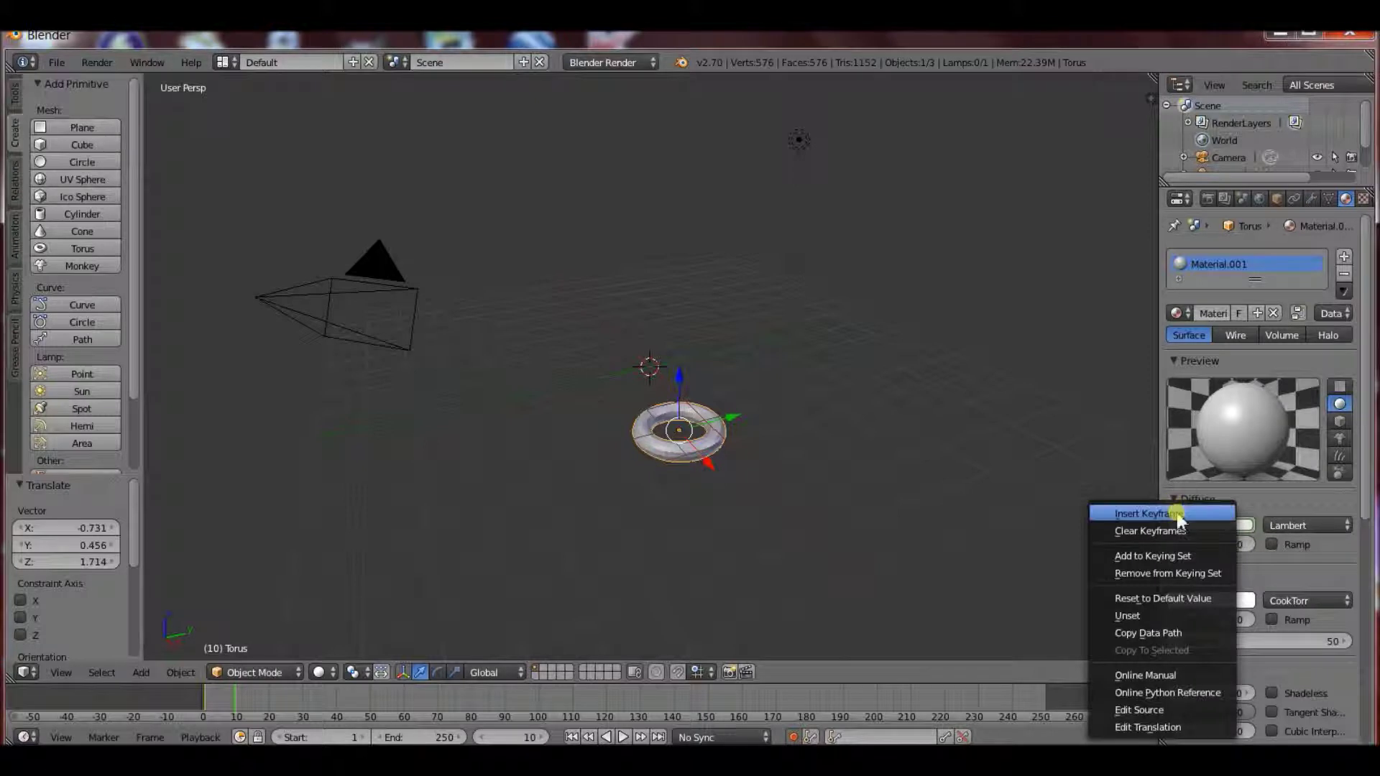
{"action": "left_click", "coordinate": [1179, 515]}
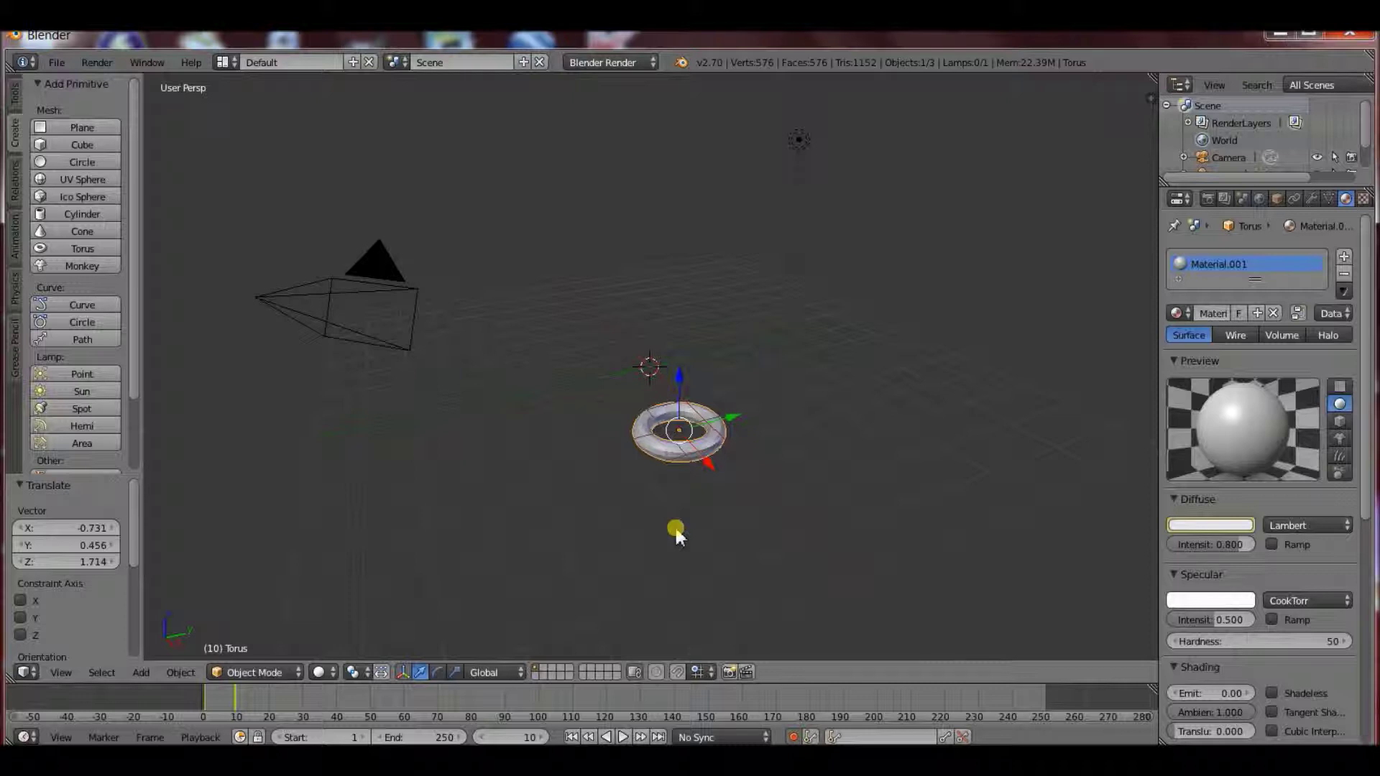
Stretch the torus along Z, then scale it uniformly by 1.232.
{"action": "key", "text": "s"}
{"action": "key", "text": "z"}
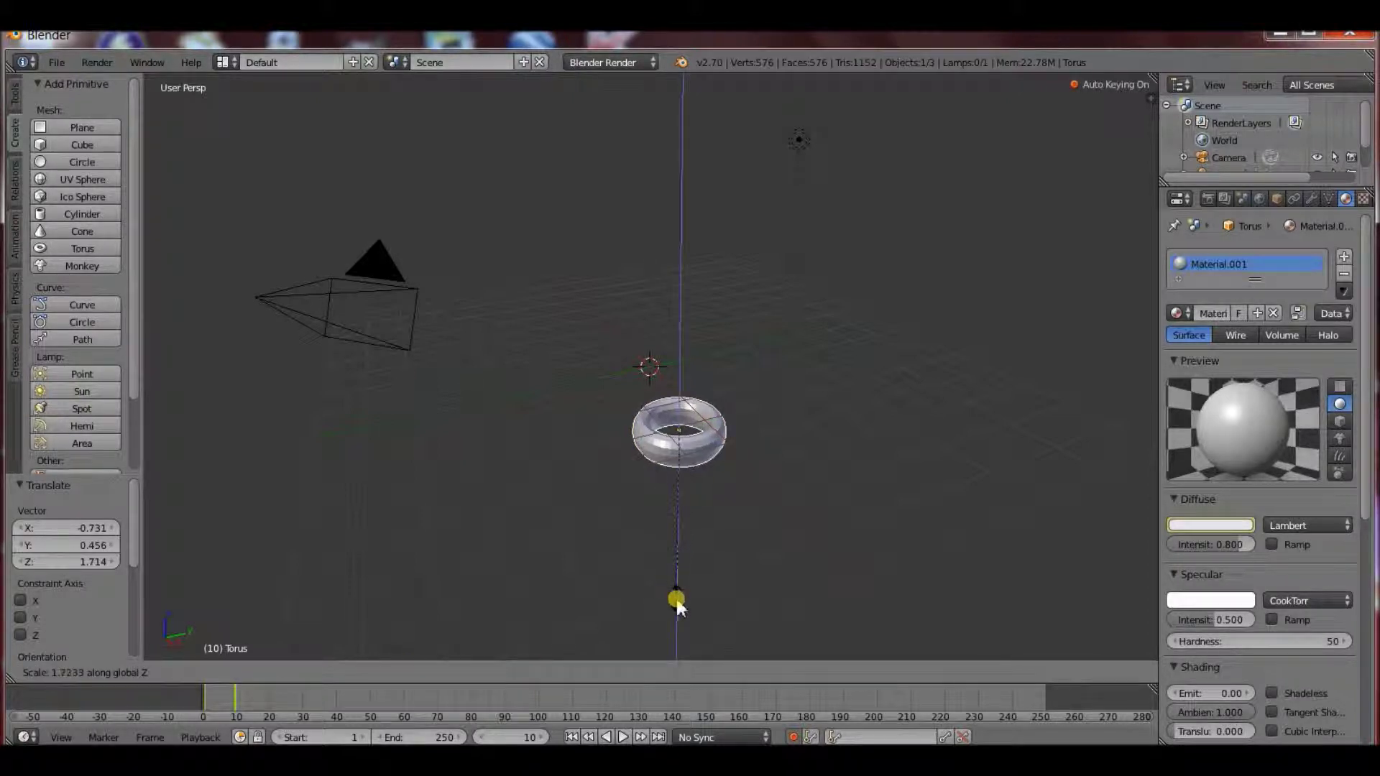
{"action": "left_click", "coordinate": [678, 605]}
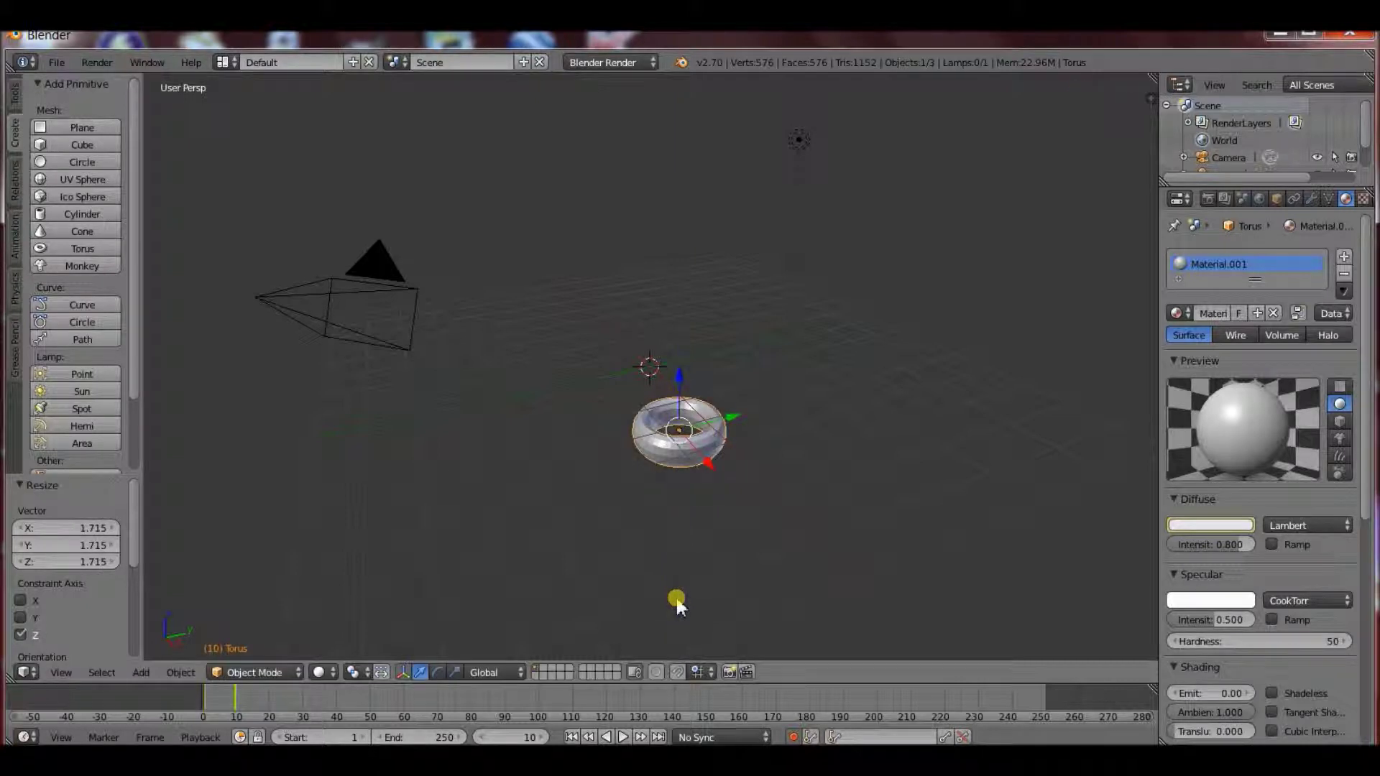
{"action": "key", "text": "s"}
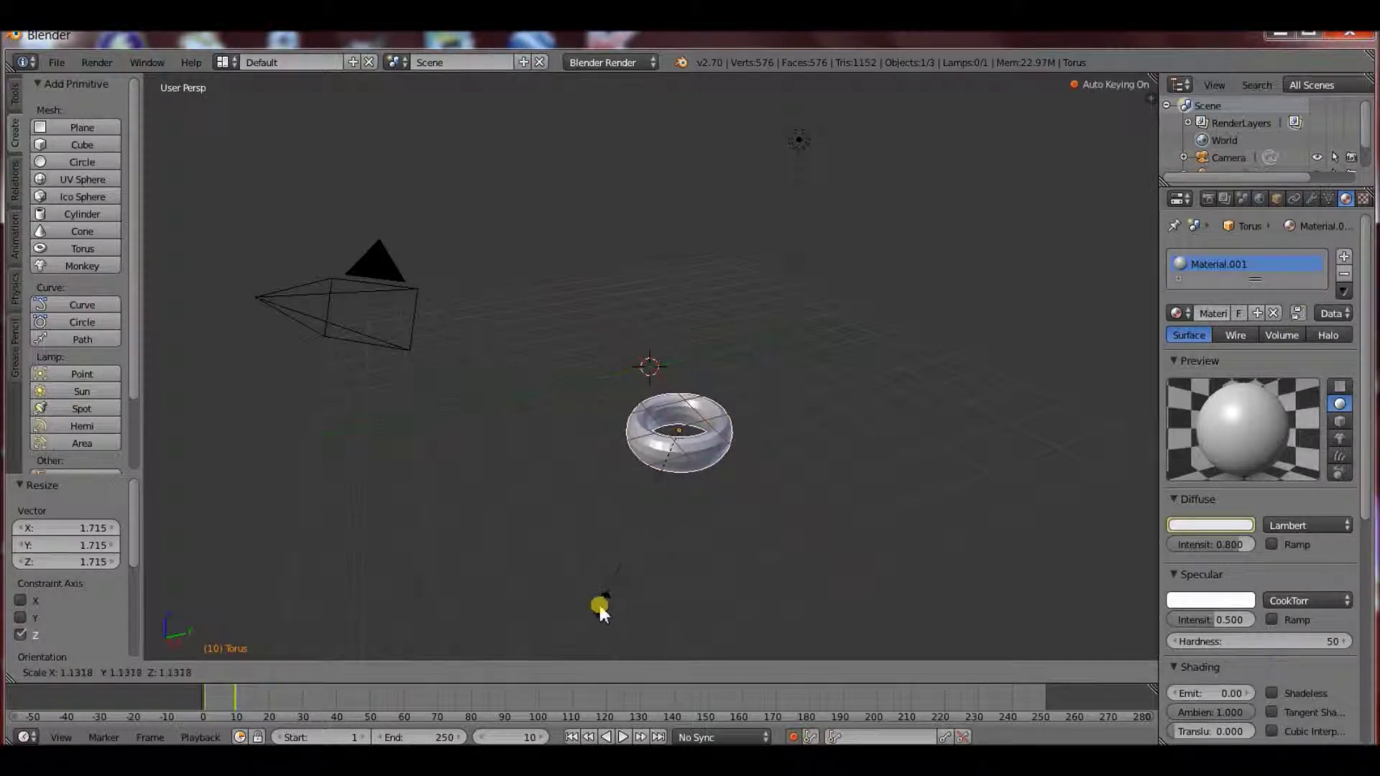
{"action": "left_click", "coordinate": [577, 613]}
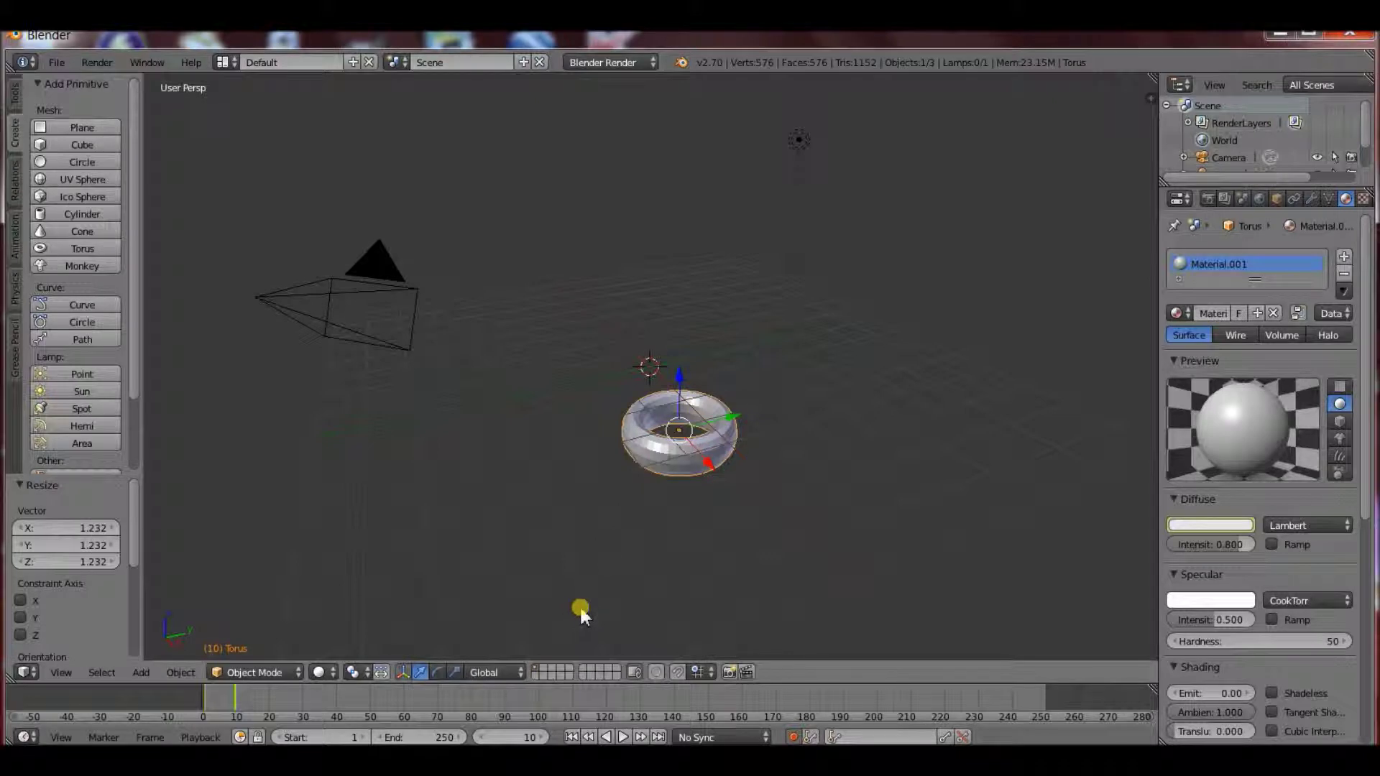
Keyframe the torus's diffuse colour at frame 20.
{"action": "left_click", "coordinate": [269, 694]}
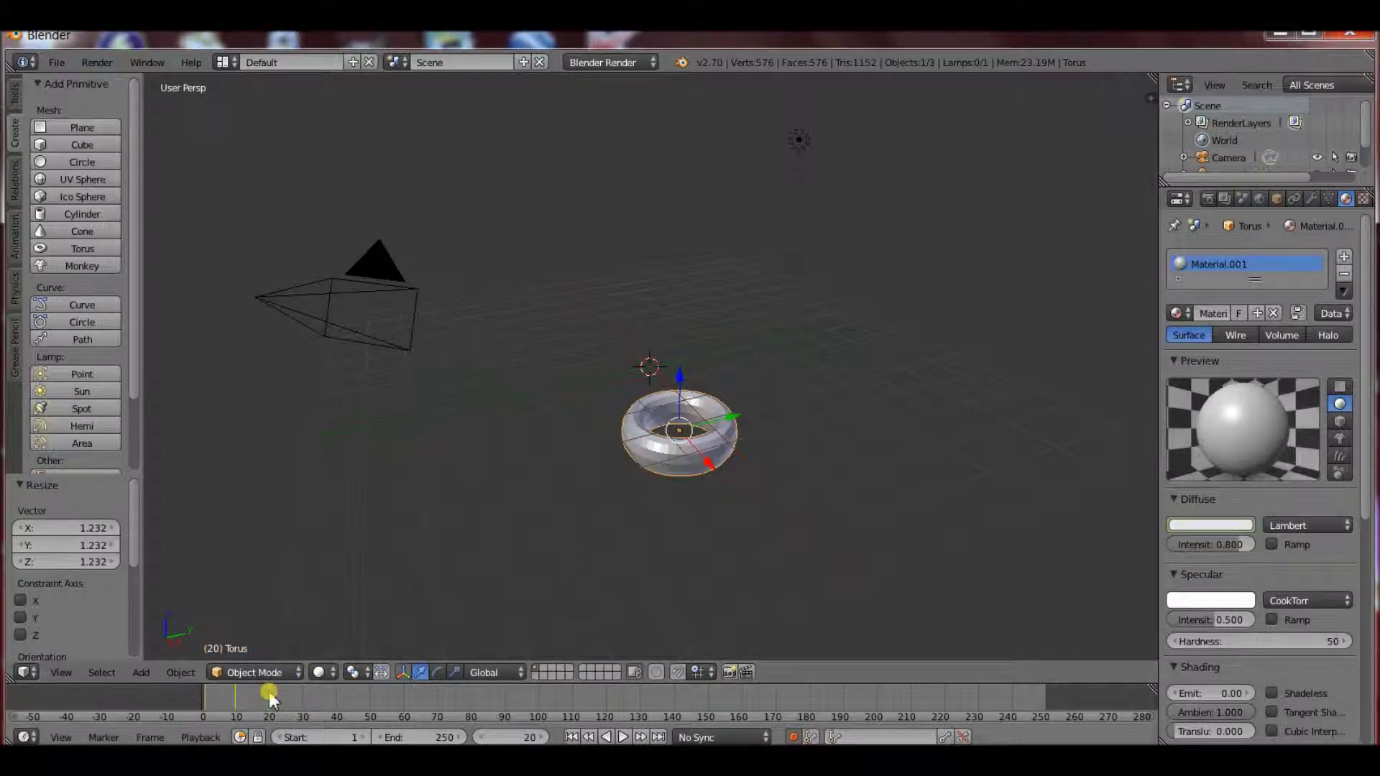
{"action": "right_click", "coordinate": [1199, 532]}
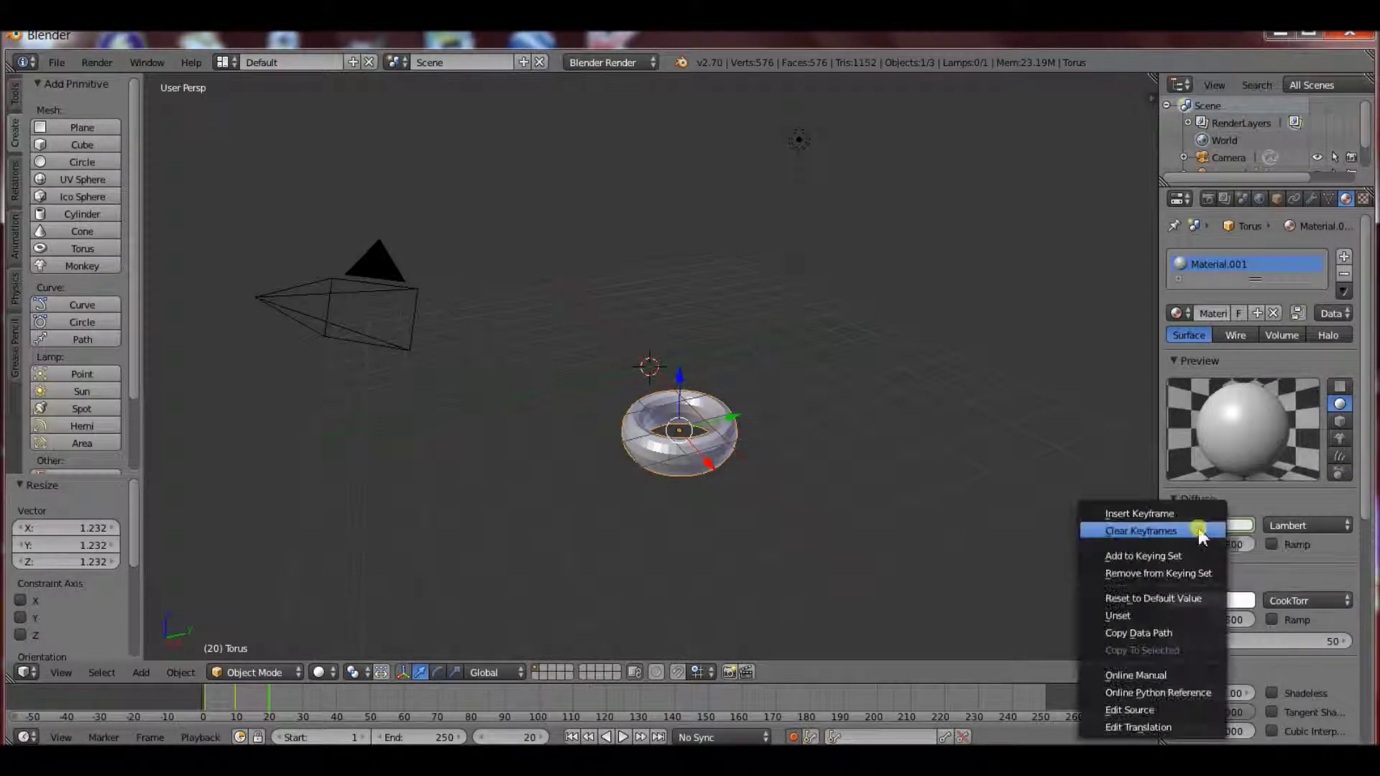
{"action": "left_click", "coordinate": [1164, 513]}
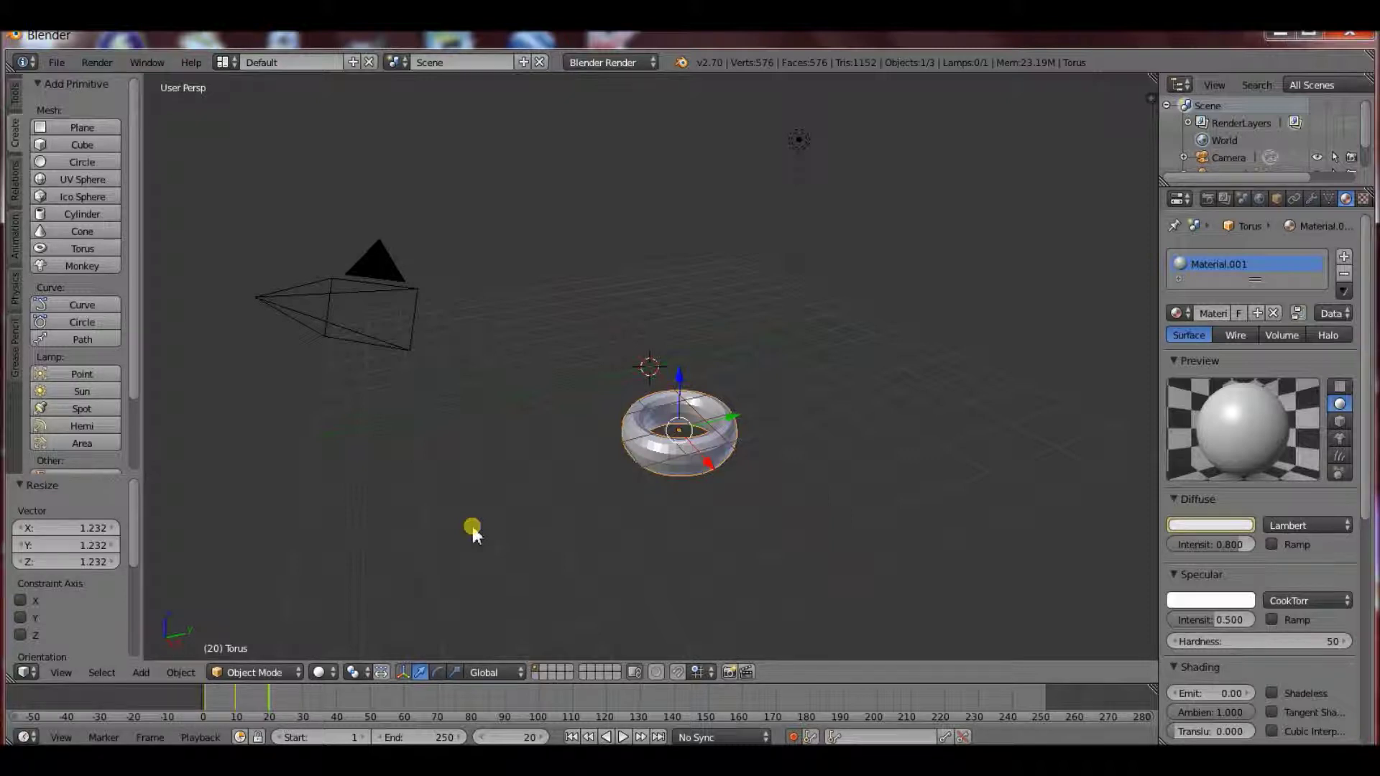
Duplicate the torus to about X -2.095, Y -2.957, Z 1.449 and go to frame 31.
{"action": "key", "text": "shift+d"}
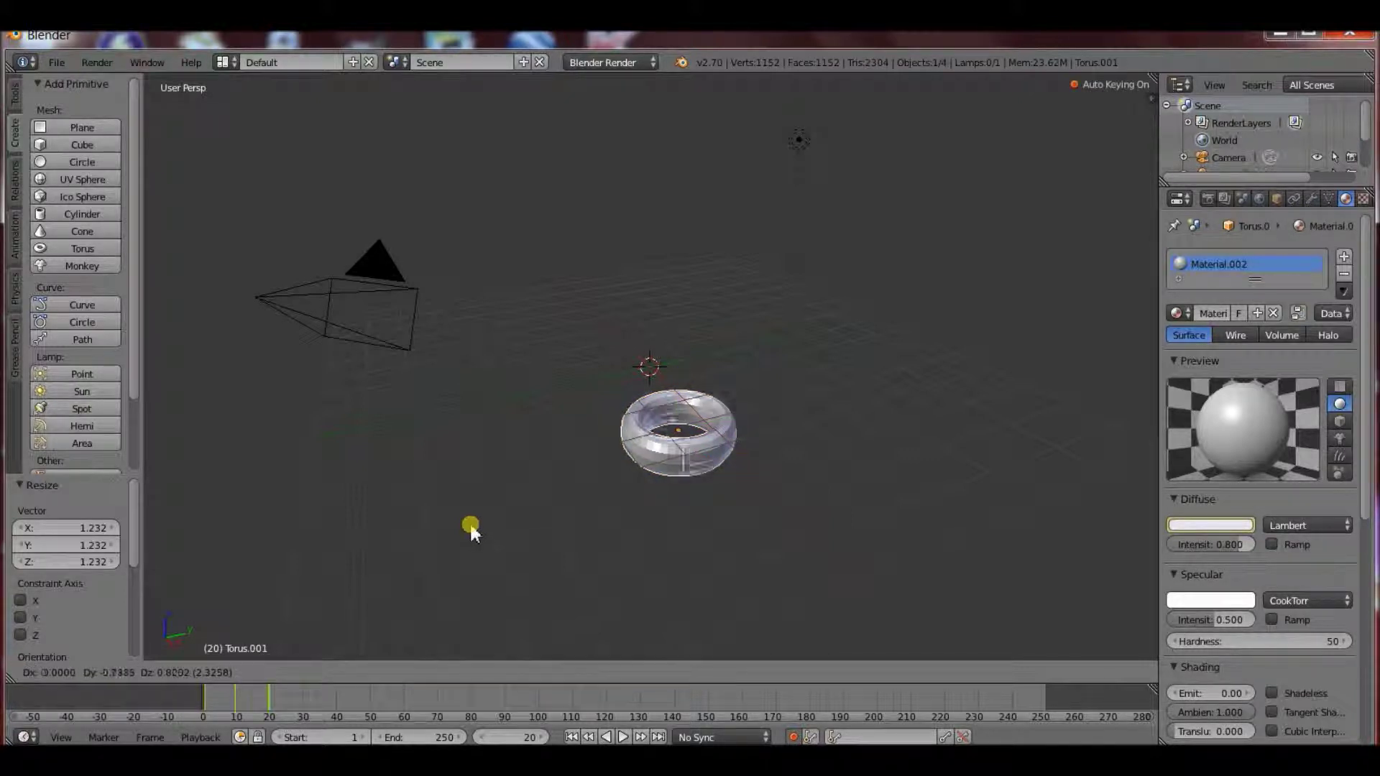
{"action": "left_click", "coordinate": [339, 471]}
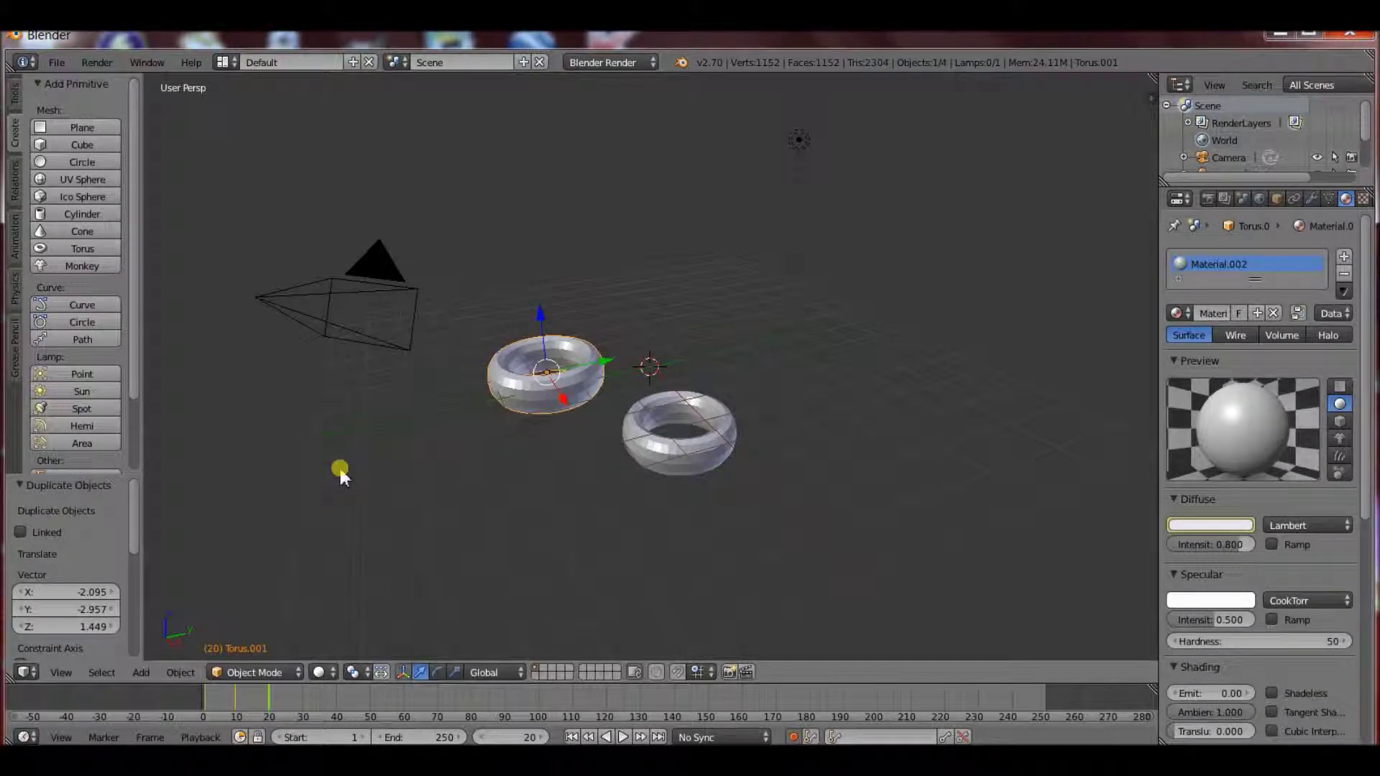
{"action": "left_click", "coordinate": [339, 468]}
{"action": "left_click", "coordinate": [307, 701]}
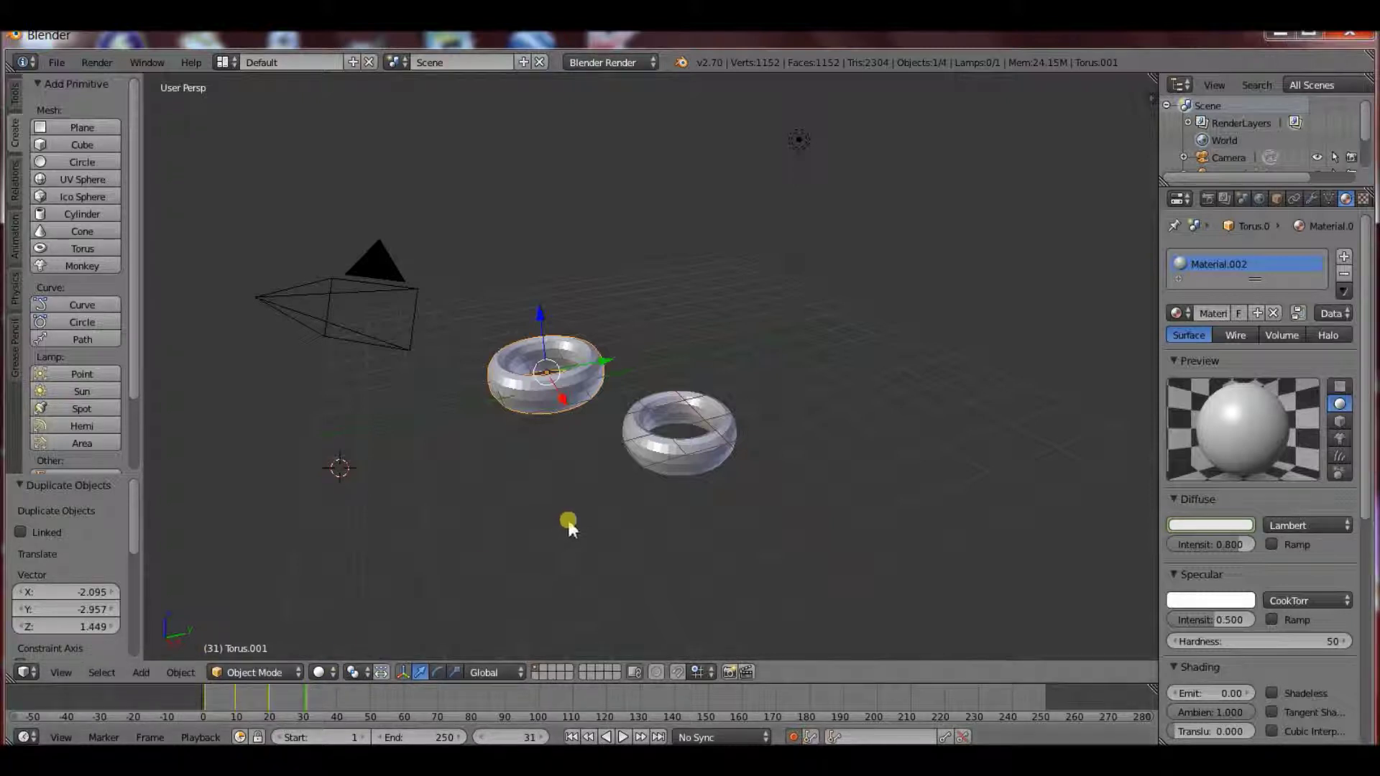
{"action": "left_click", "coordinate": [1337, 314]}
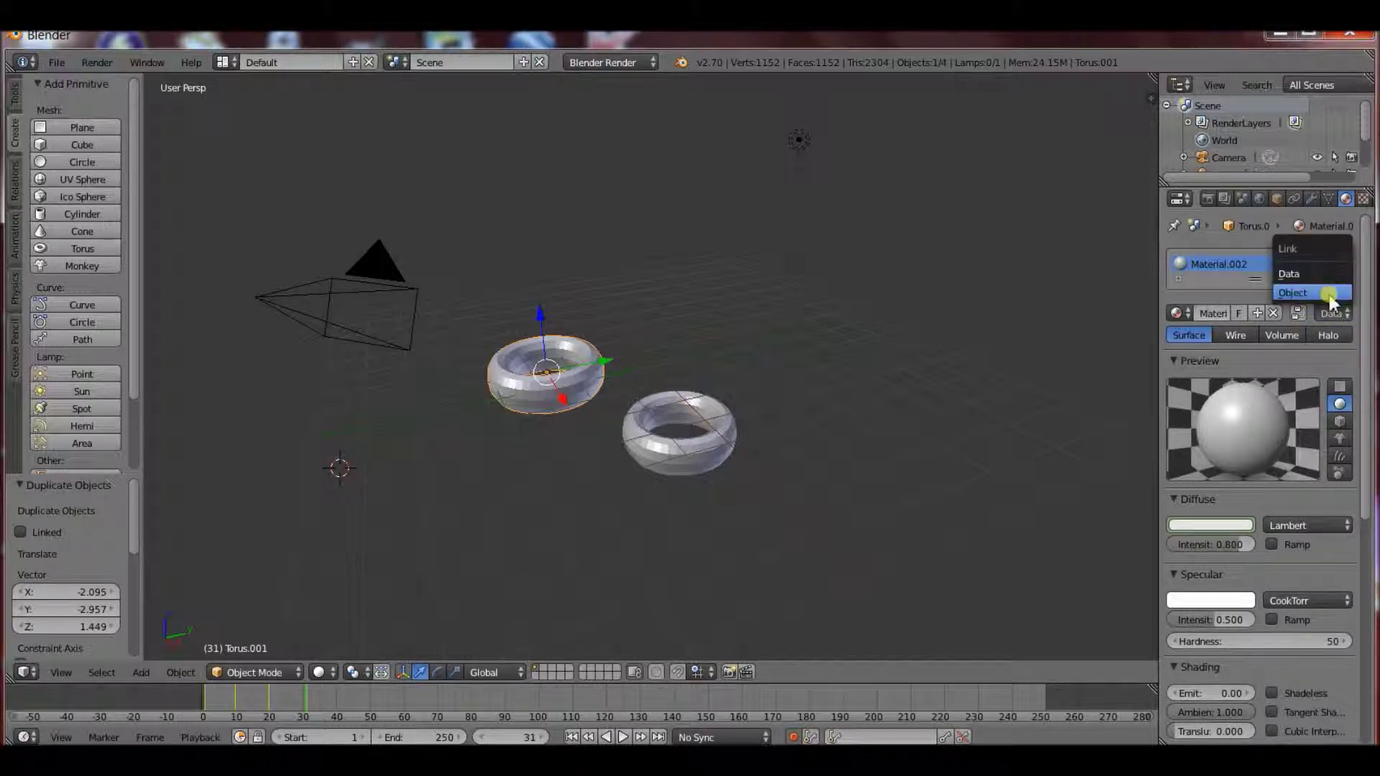
Give the copy its own object-linked material, Material.003, with a green diffuse colour.
{"action": "left_click", "coordinate": [1326, 293]}
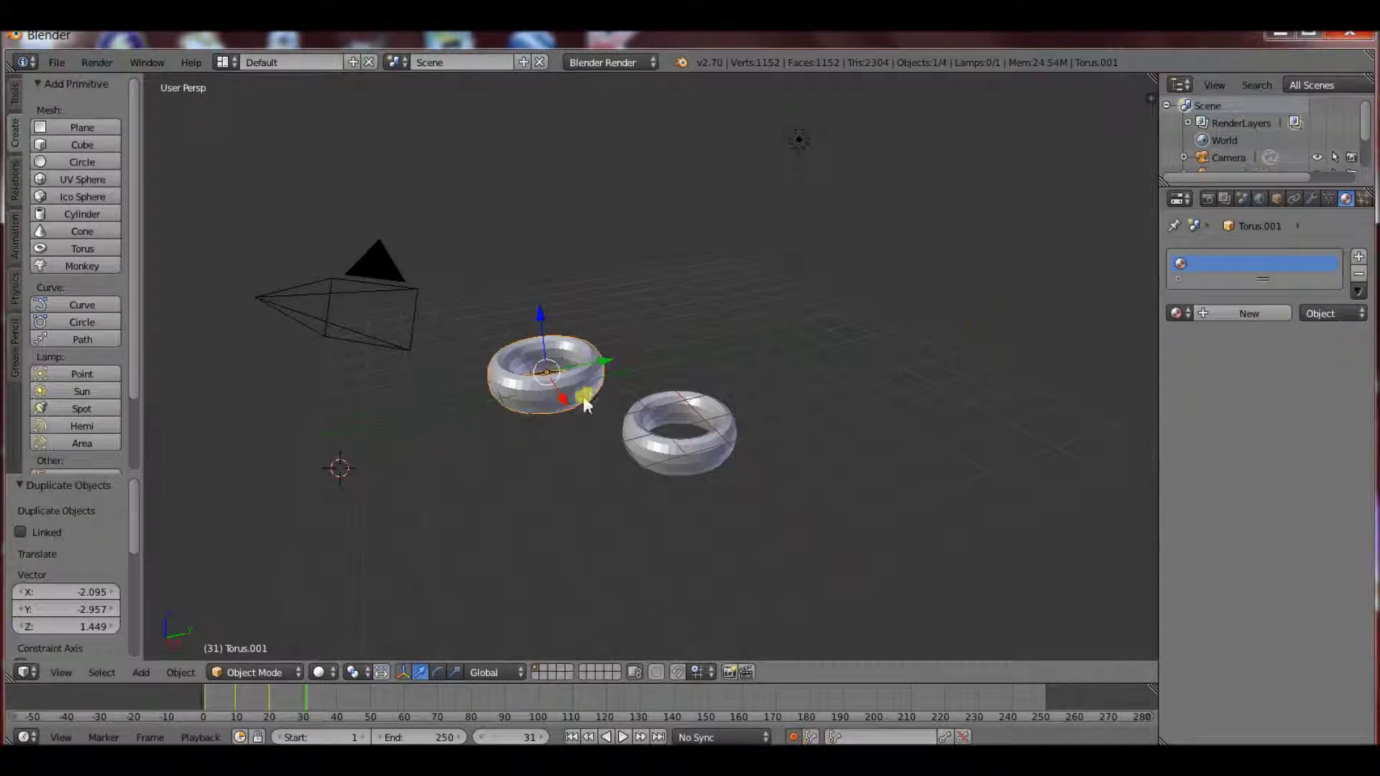
{"action": "left_click", "coordinate": [1252, 313]}
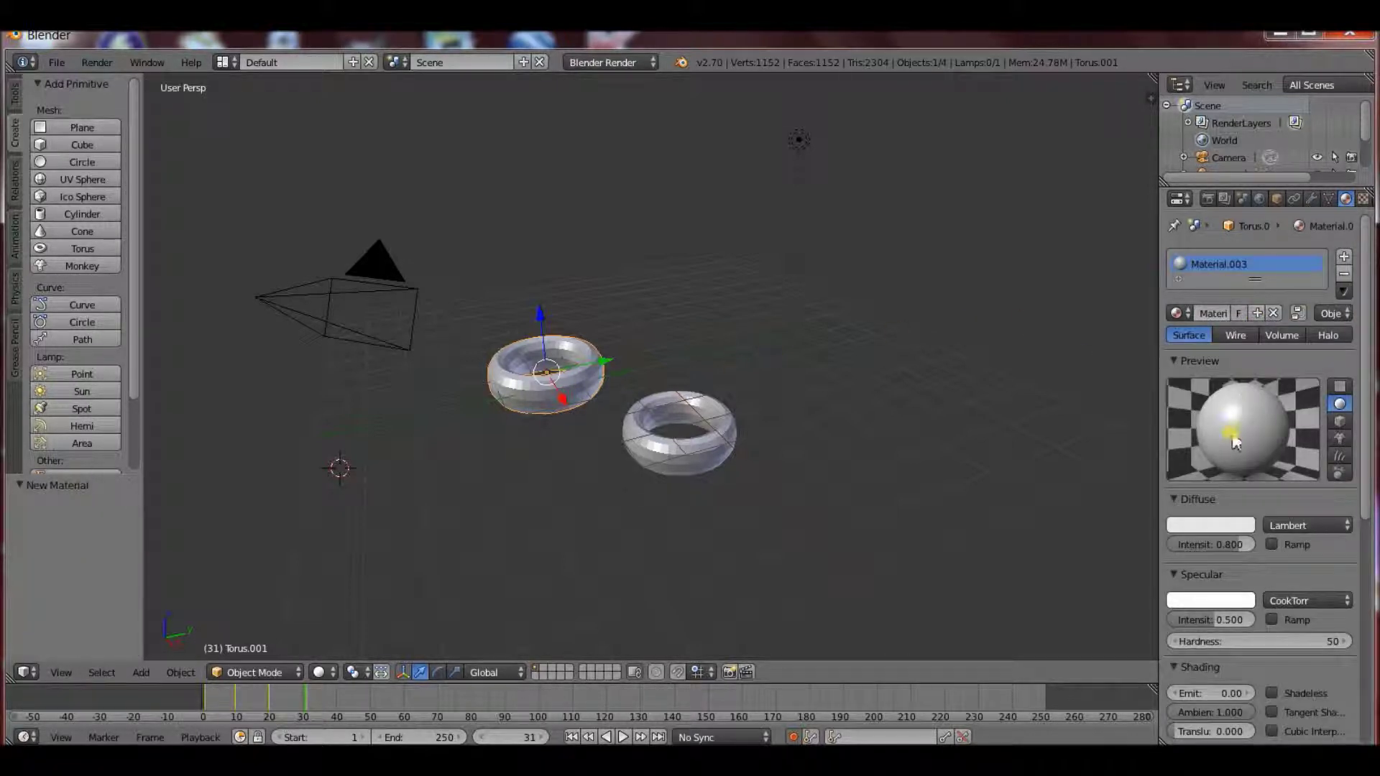
{"action": "left_click", "coordinate": [1227, 524]}
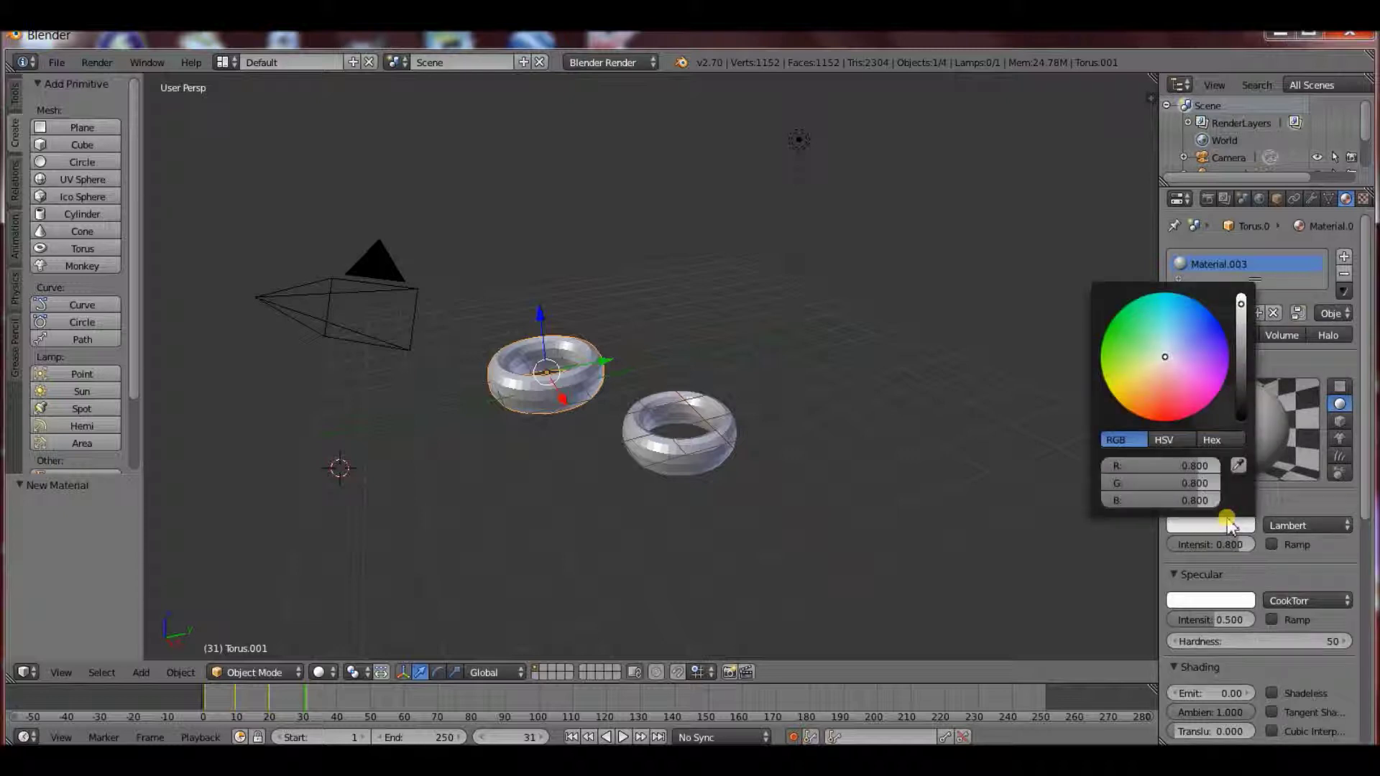
{"action": "left_click", "coordinate": [1120, 333]}
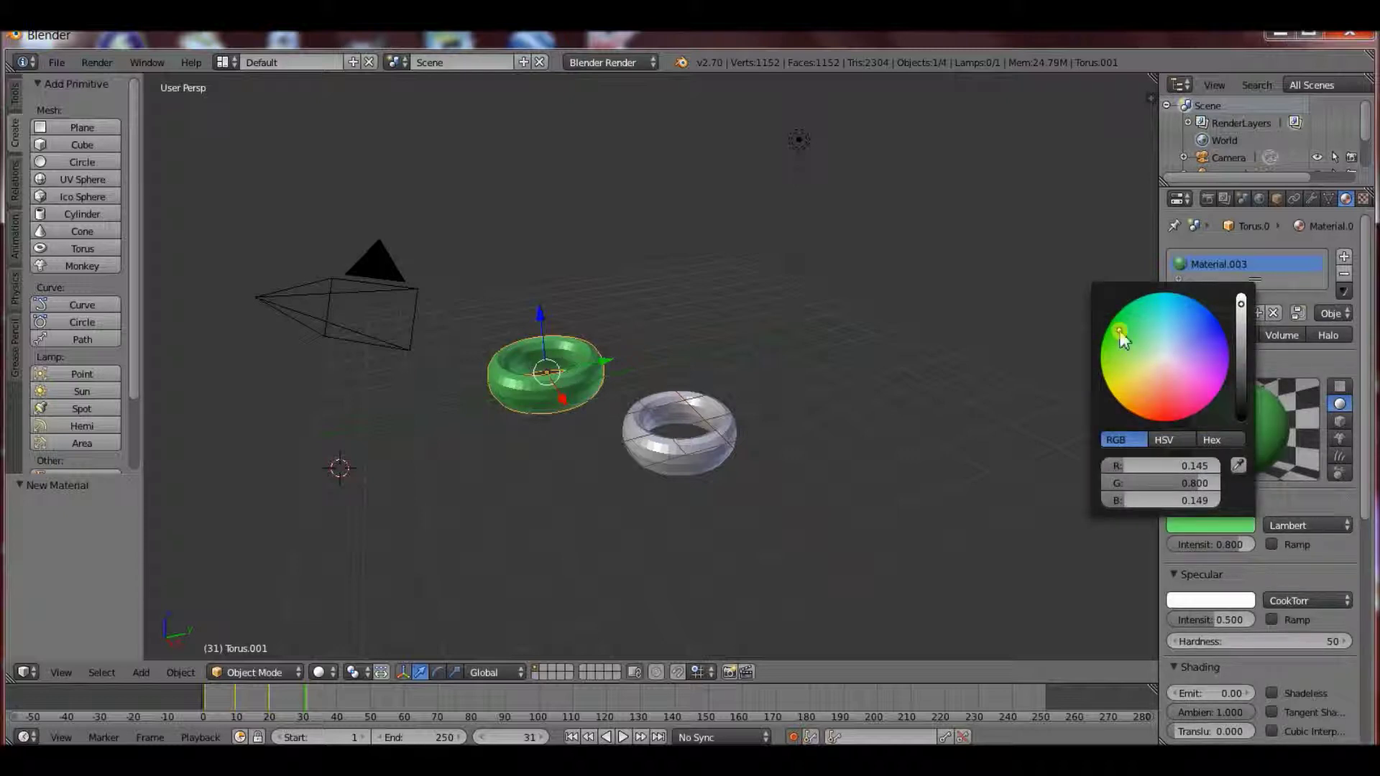
Set the diffuse colour to pure green (R 0, G 1.000, B 0) and keyframe it.
{"action": "left_click", "coordinate": [1178, 466]}
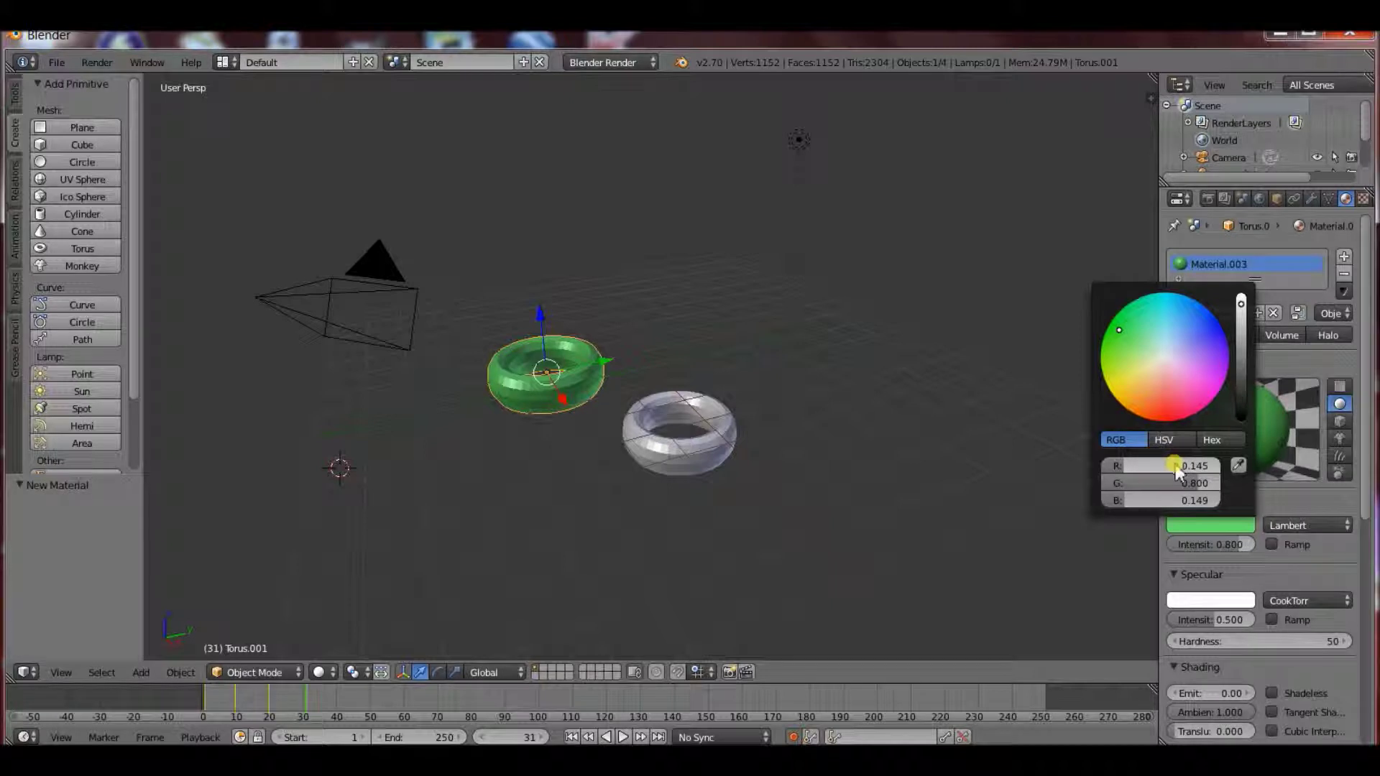
{"action": "type", "text": "0"}
{"action": "key", "text": "Return"}
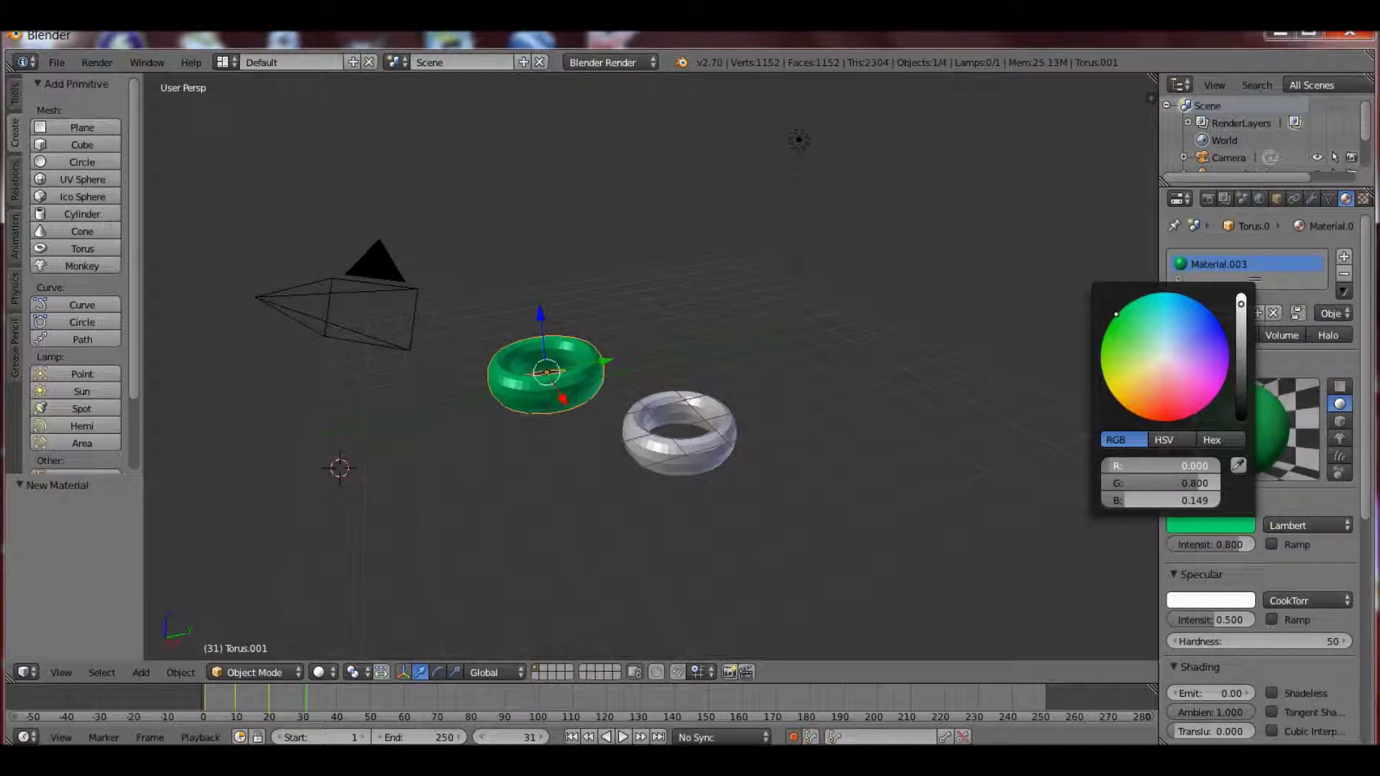
{"action": "left_click", "coordinate": [1150, 483]}
{"action": "type", "text": "0.162"}
{"action": "key", "text": "Return"}
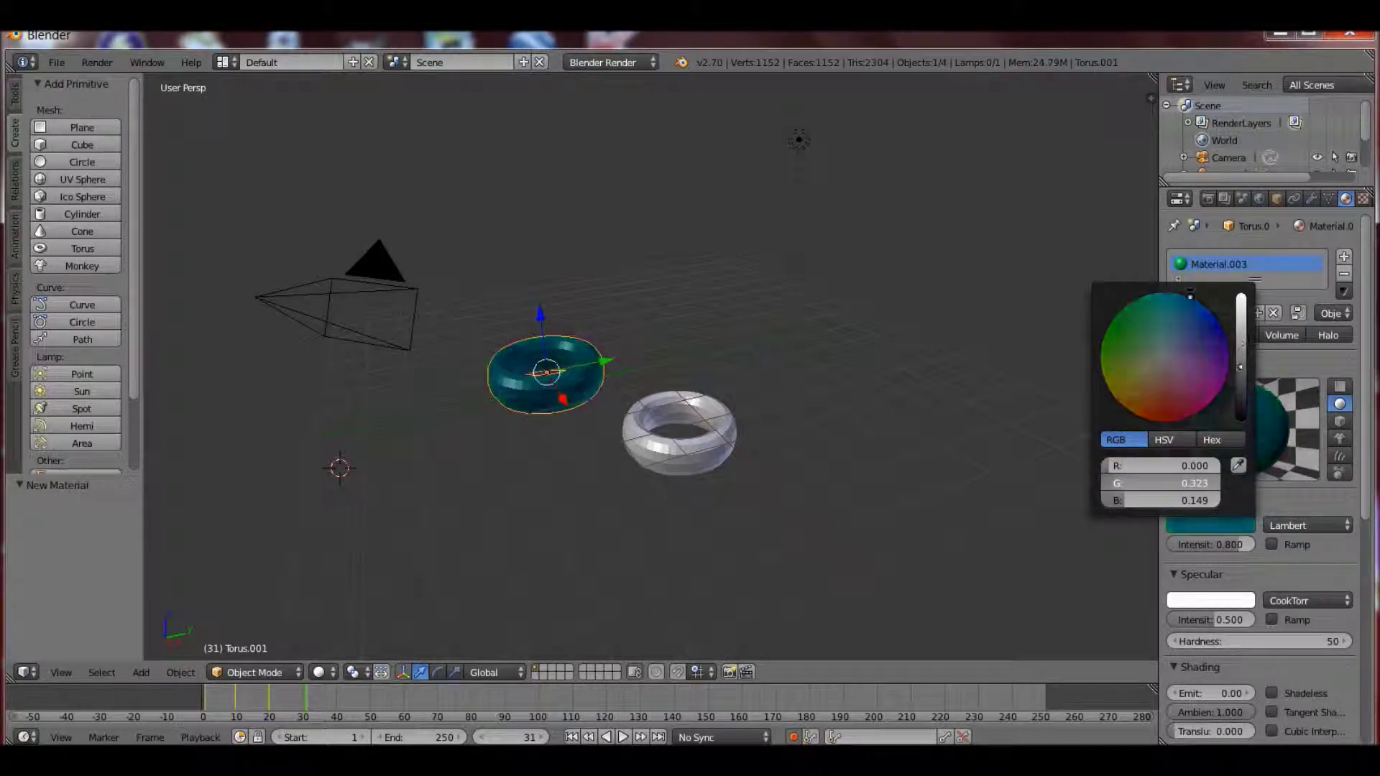
{"action": "left_click_drag", "start_coordinate": [1161, 483], "coordinate": [1112, 508]}
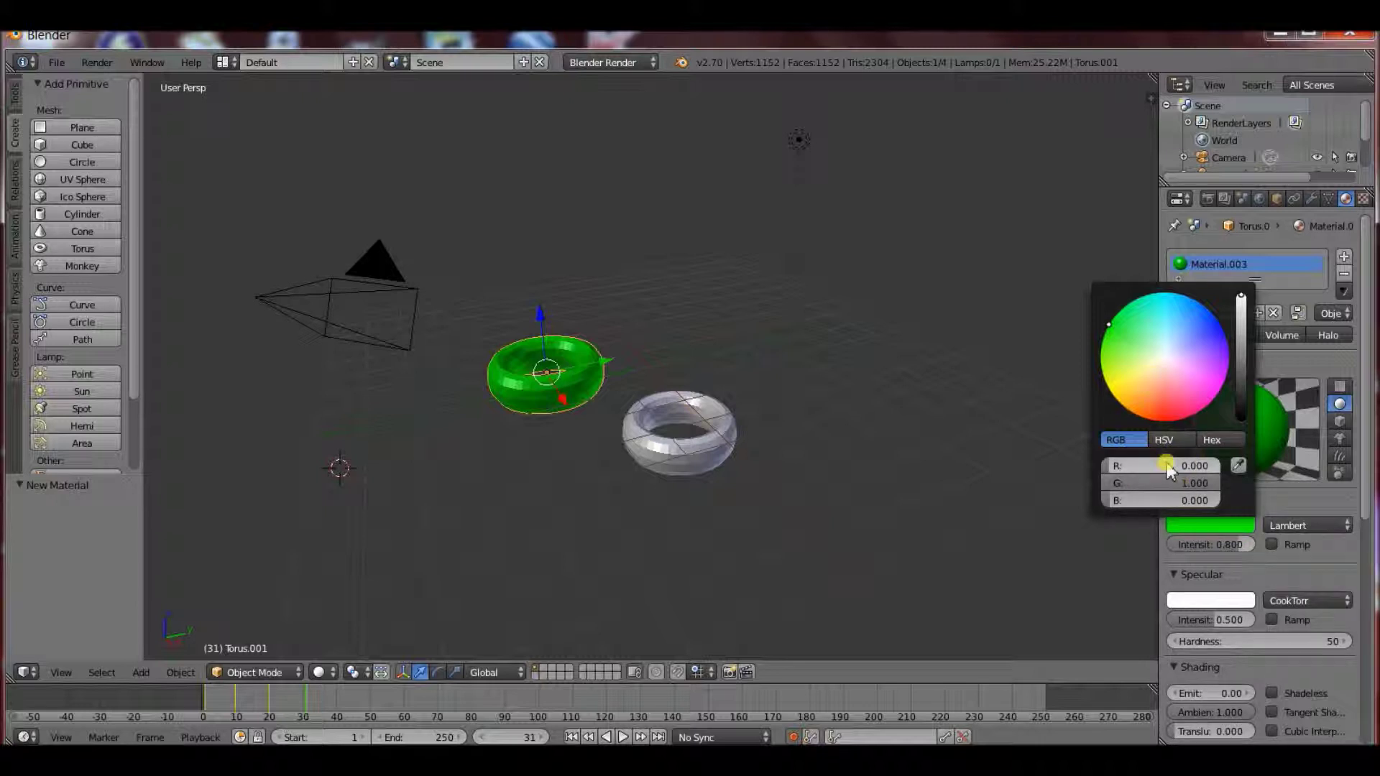
{"action": "right_click", "coordinate": [1201, 523]}
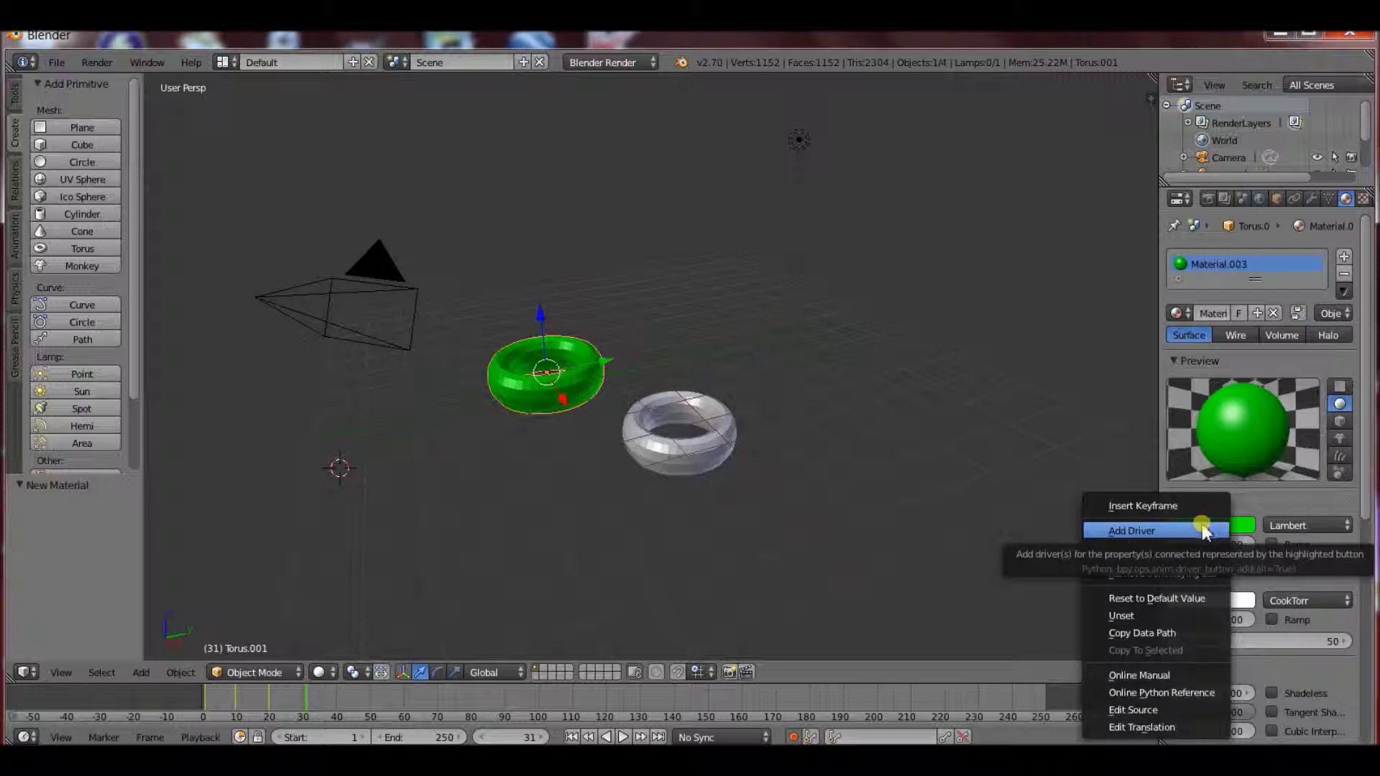
{"action": "left_click", "coordinate": [1166, 509]}
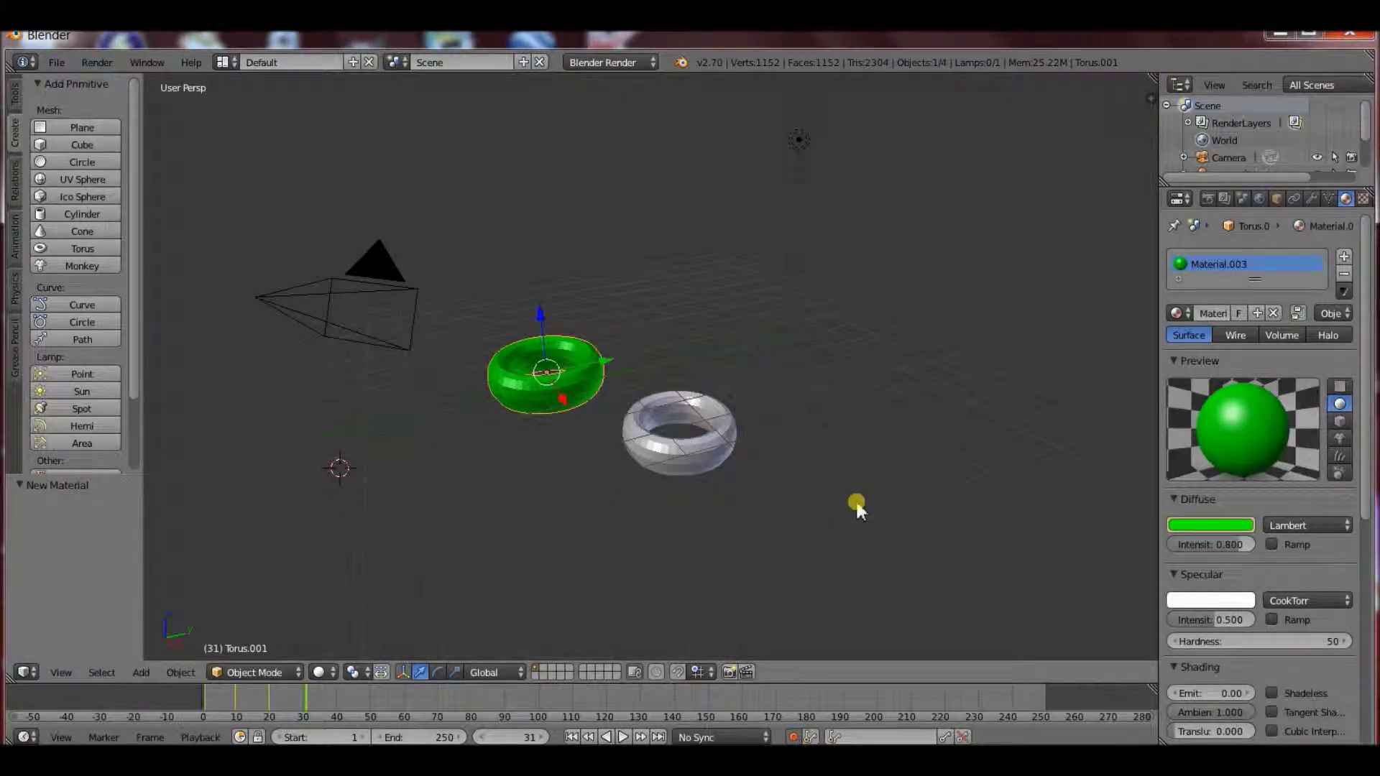
Select the white torus and give it a new object-linked material, Material.004.
{"action": "right_click", "coordinate": [678, 455]}
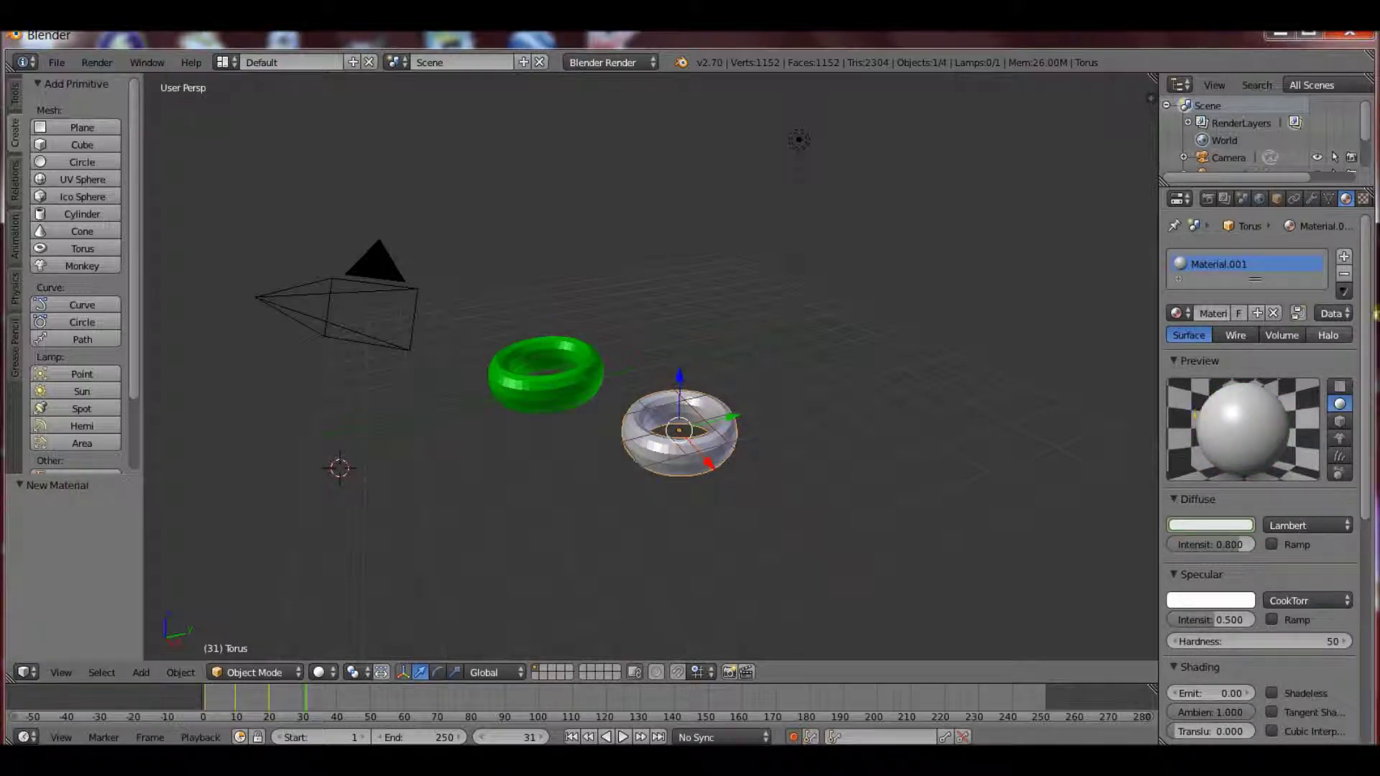
{"action": "left_click", "coordinate": [1331, 314]}
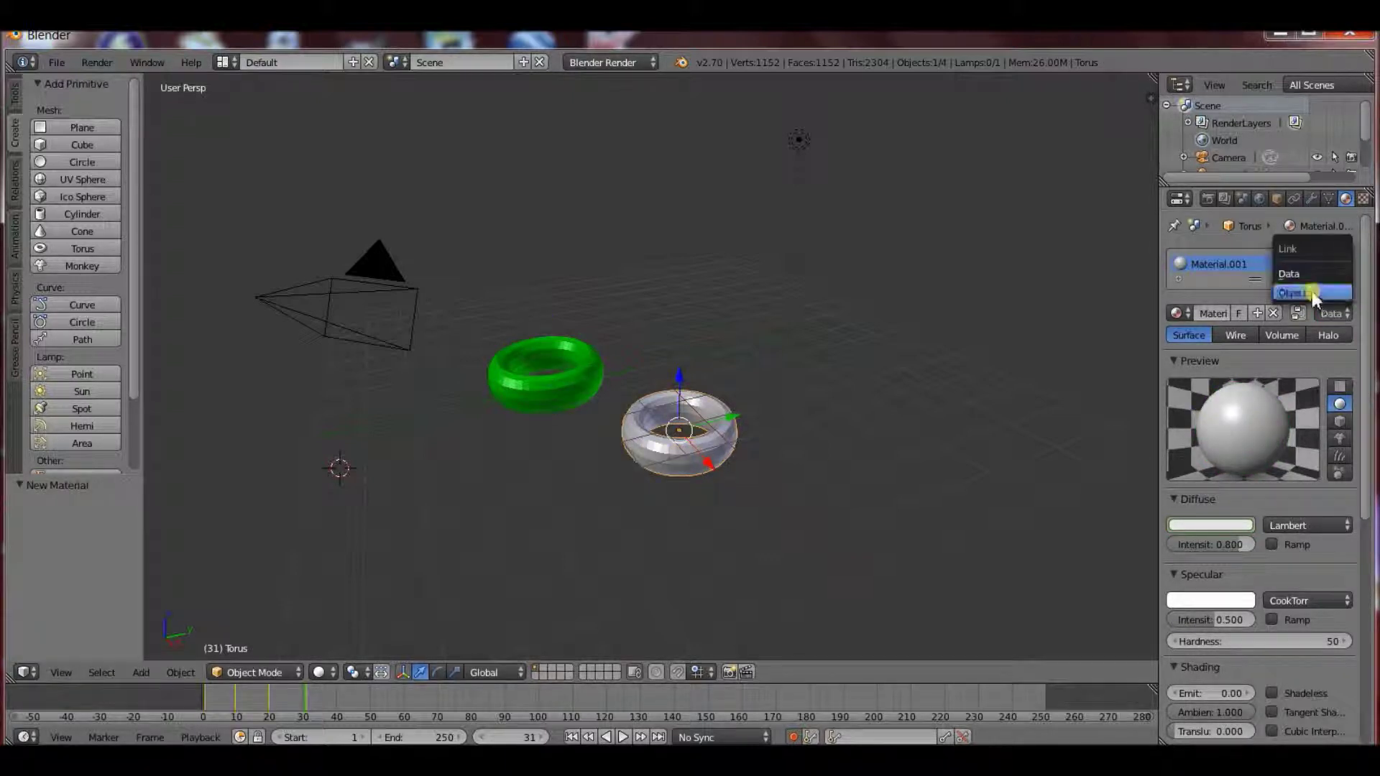
{"action": "left_click", "coordinate": [1312, 293]}
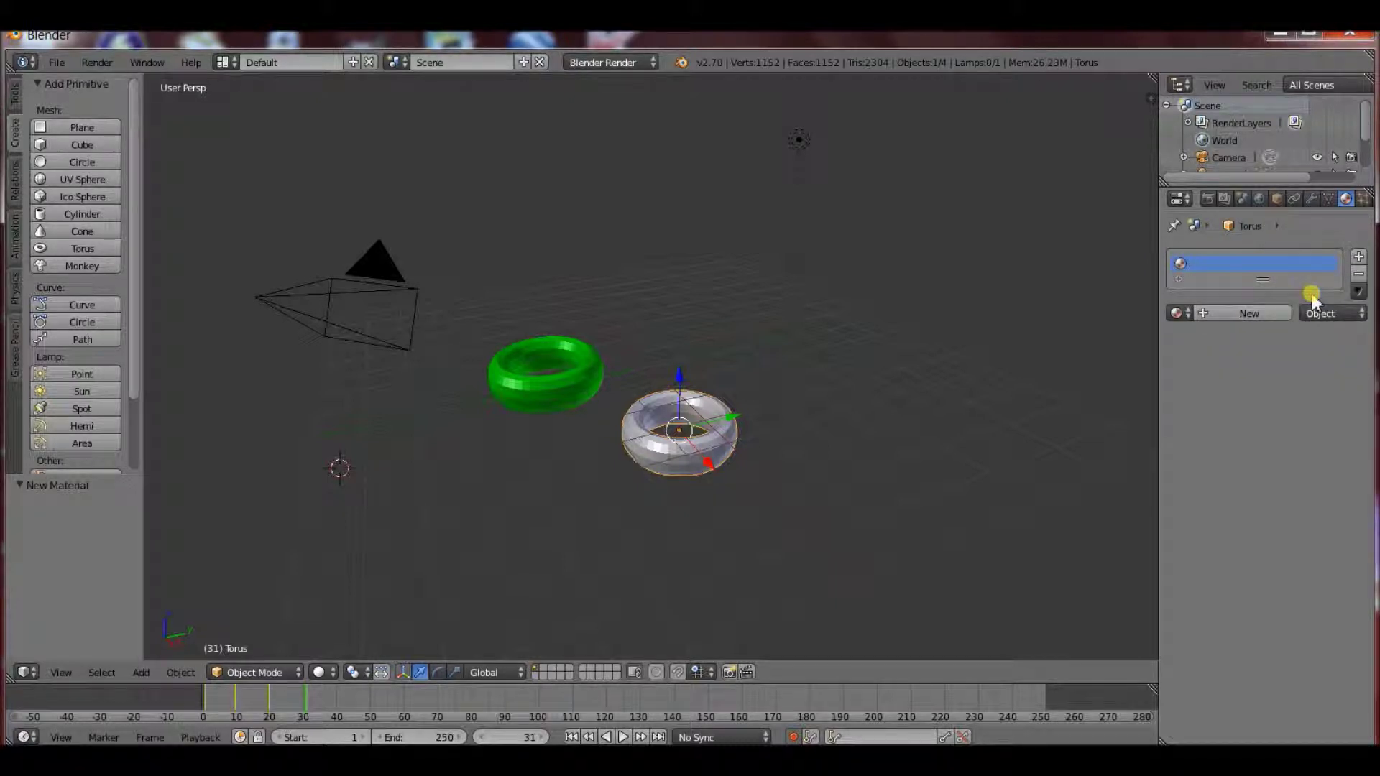
{"action": "left_click", "coordinate": [1248, 314]}
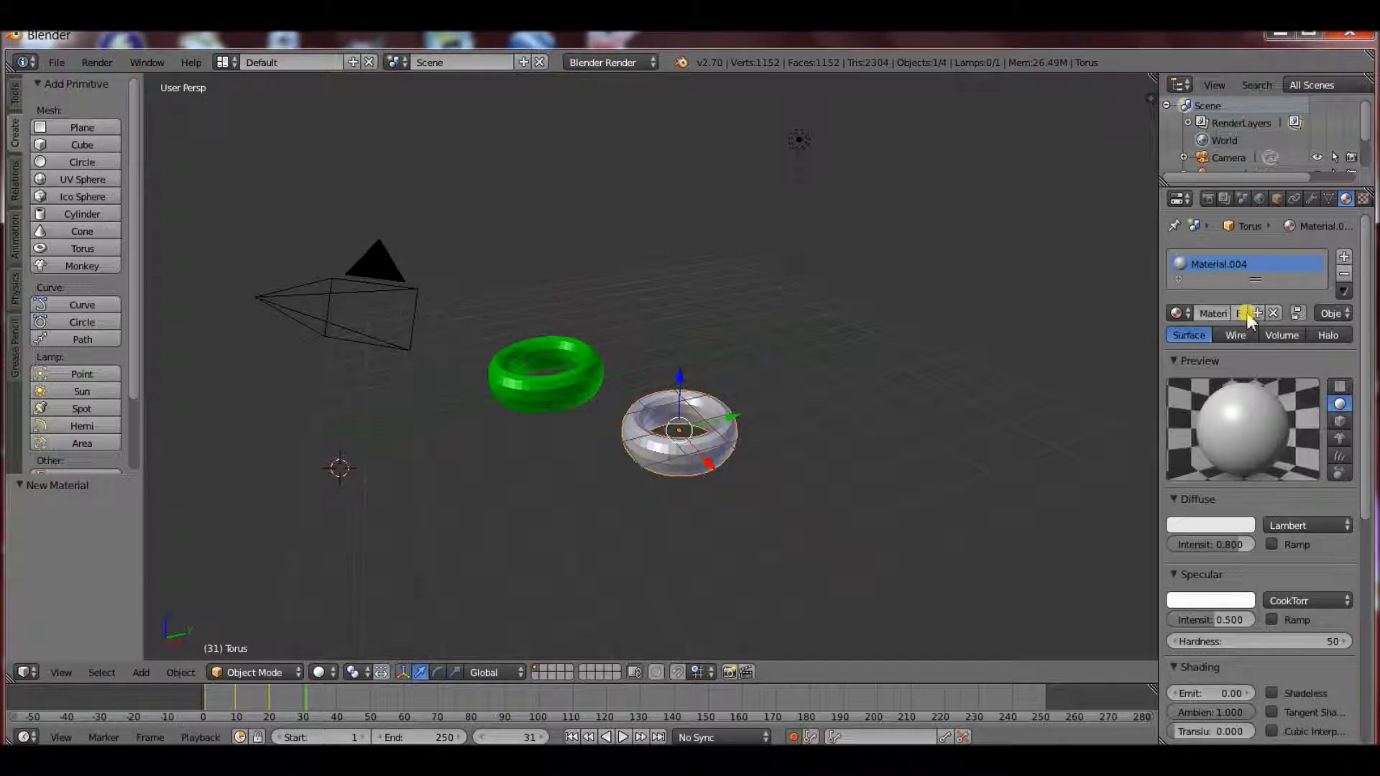
Make its diffuse colour blue (R 0, G 0.183, B 0.8) and keyframe it.
{"action": "left_click", "coordinate": [1235, 527]}
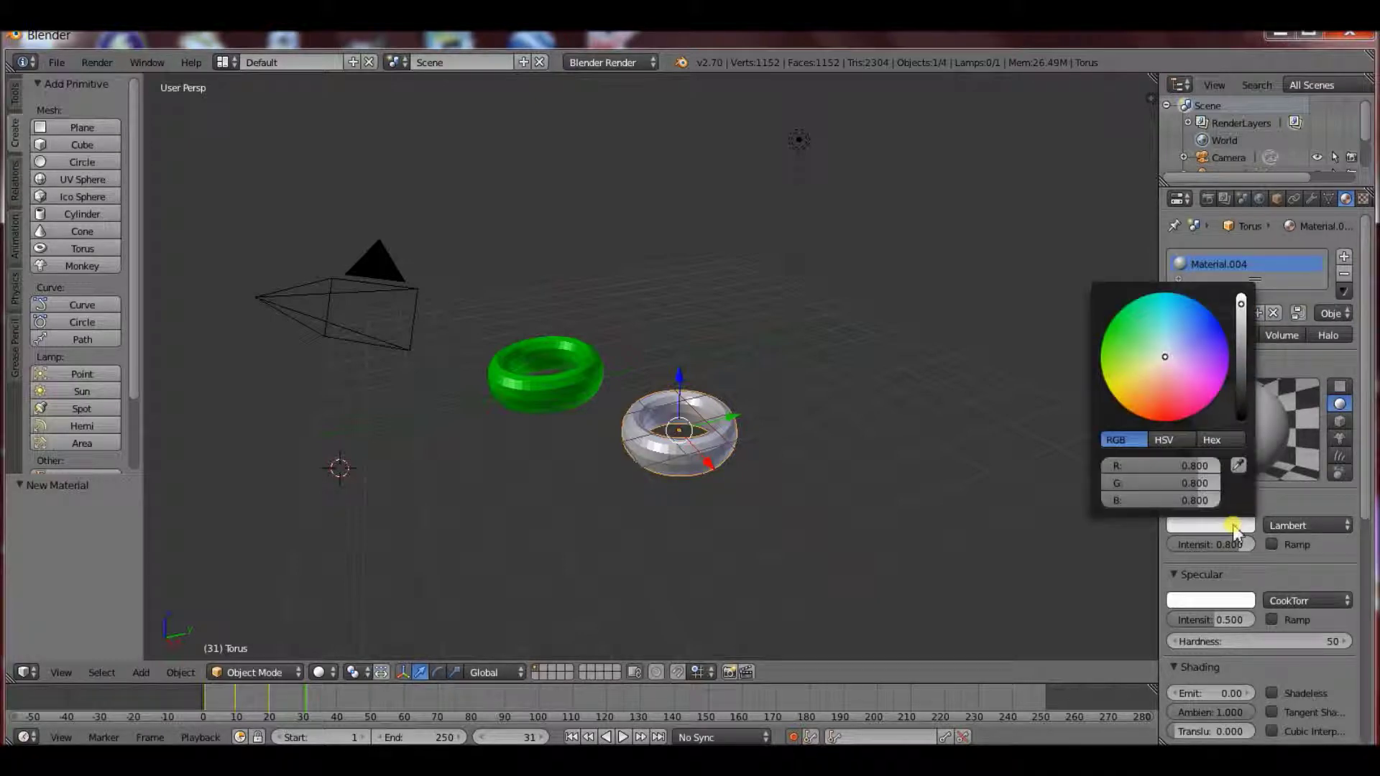
{"action": "left_click", "coordinate": [1209, 329]}
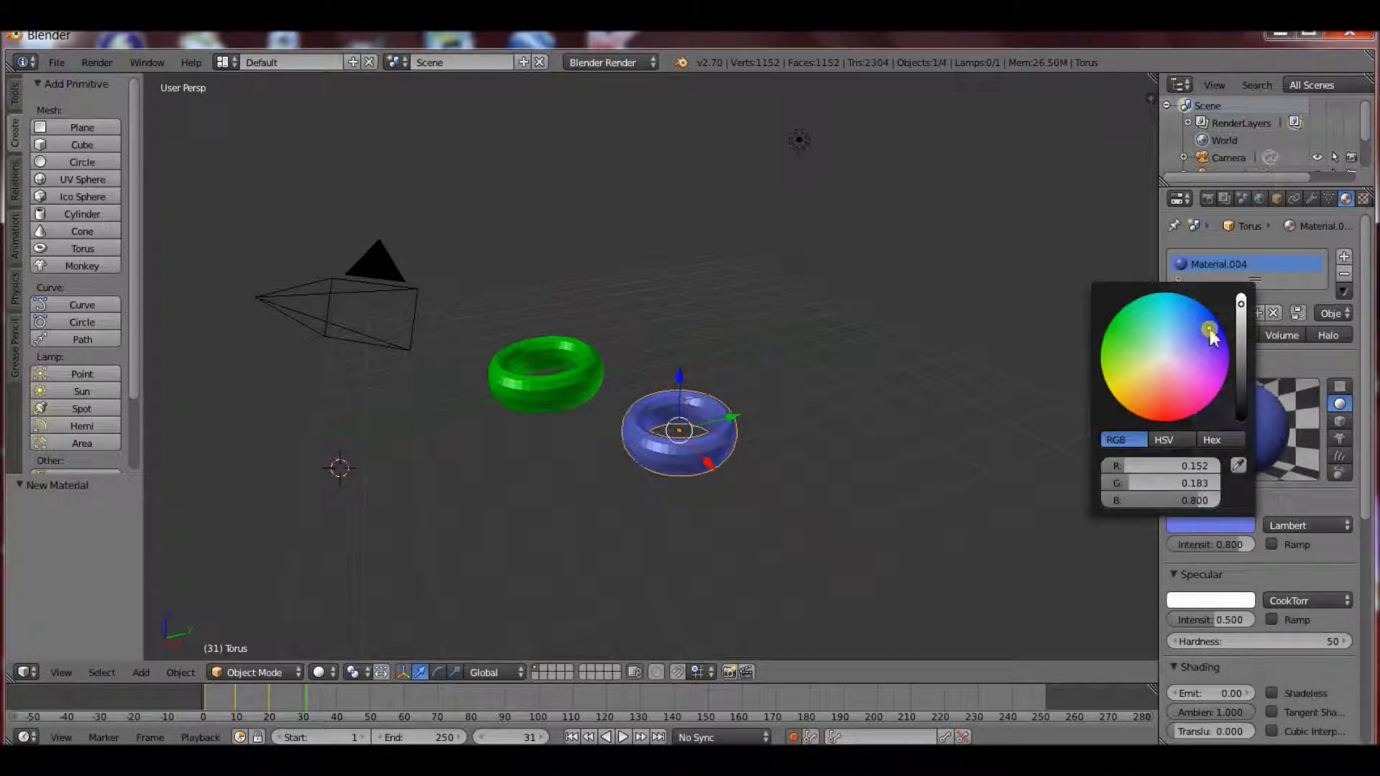
{"action": "left_click", "coordinate": [1179, 466]}
{"action": "type", "text": "0"}
{"action": "key", "text": "Return"}
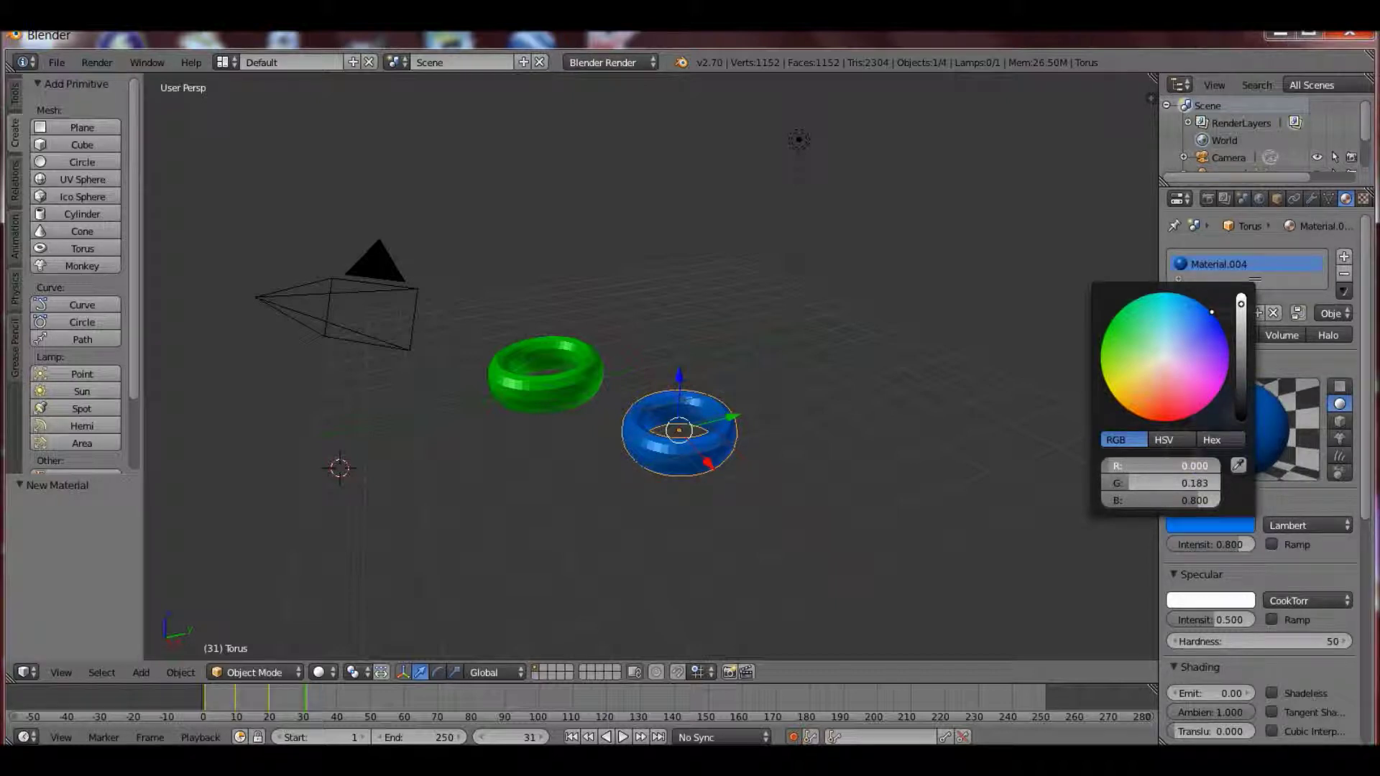
{"action": "right_click", "coordinate": [1199, 528]}
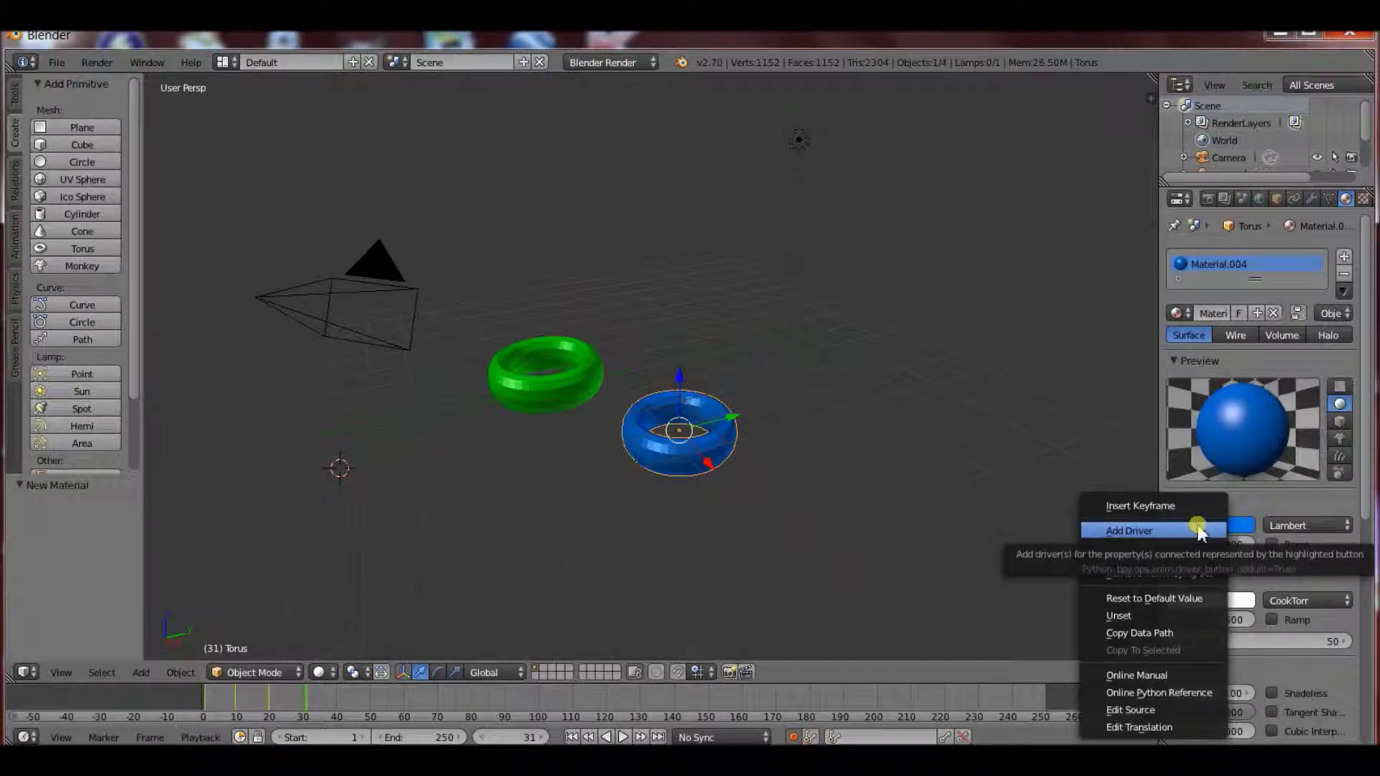
{"action": "left_click", "coordinate": [1181, 507]}
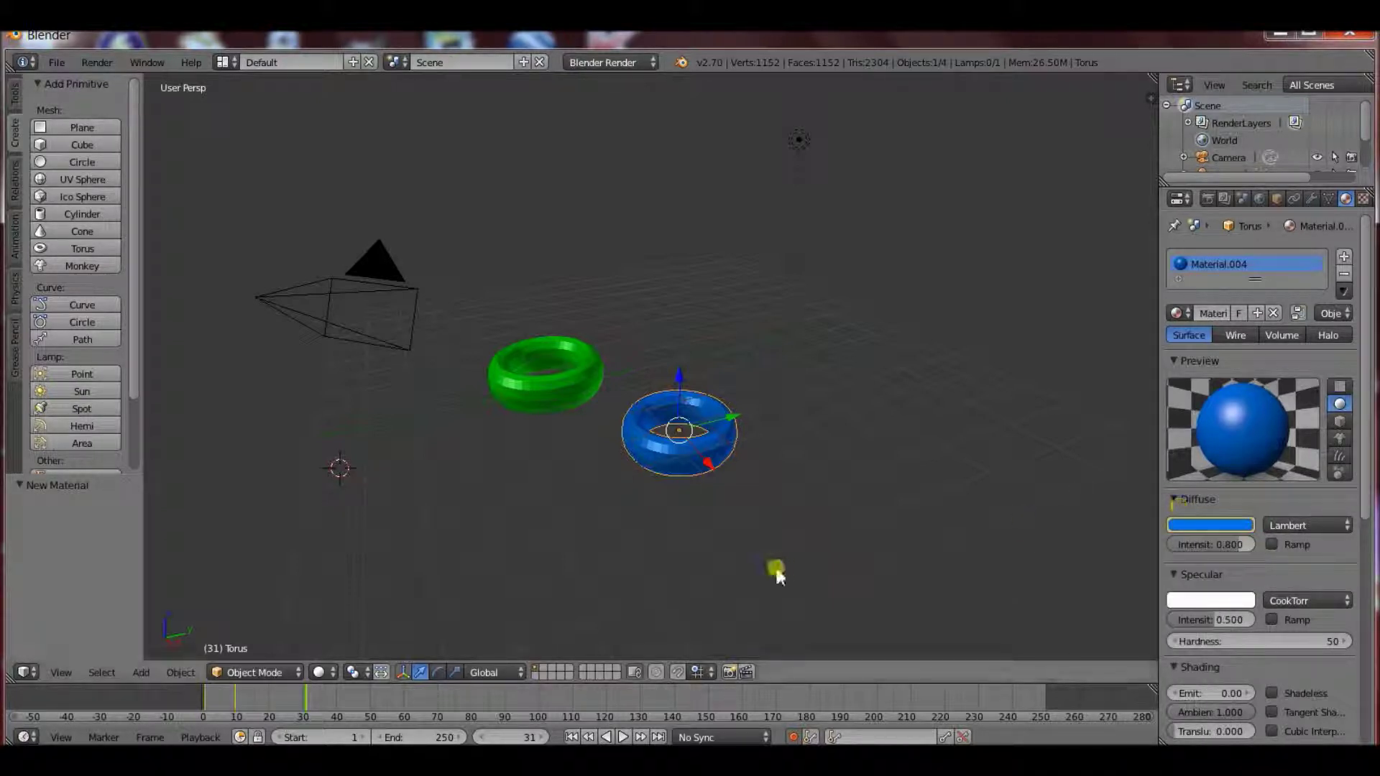
Go to frame 40 and select the green torus.
{"action": "left_click", "coordinate": [335, 704]}
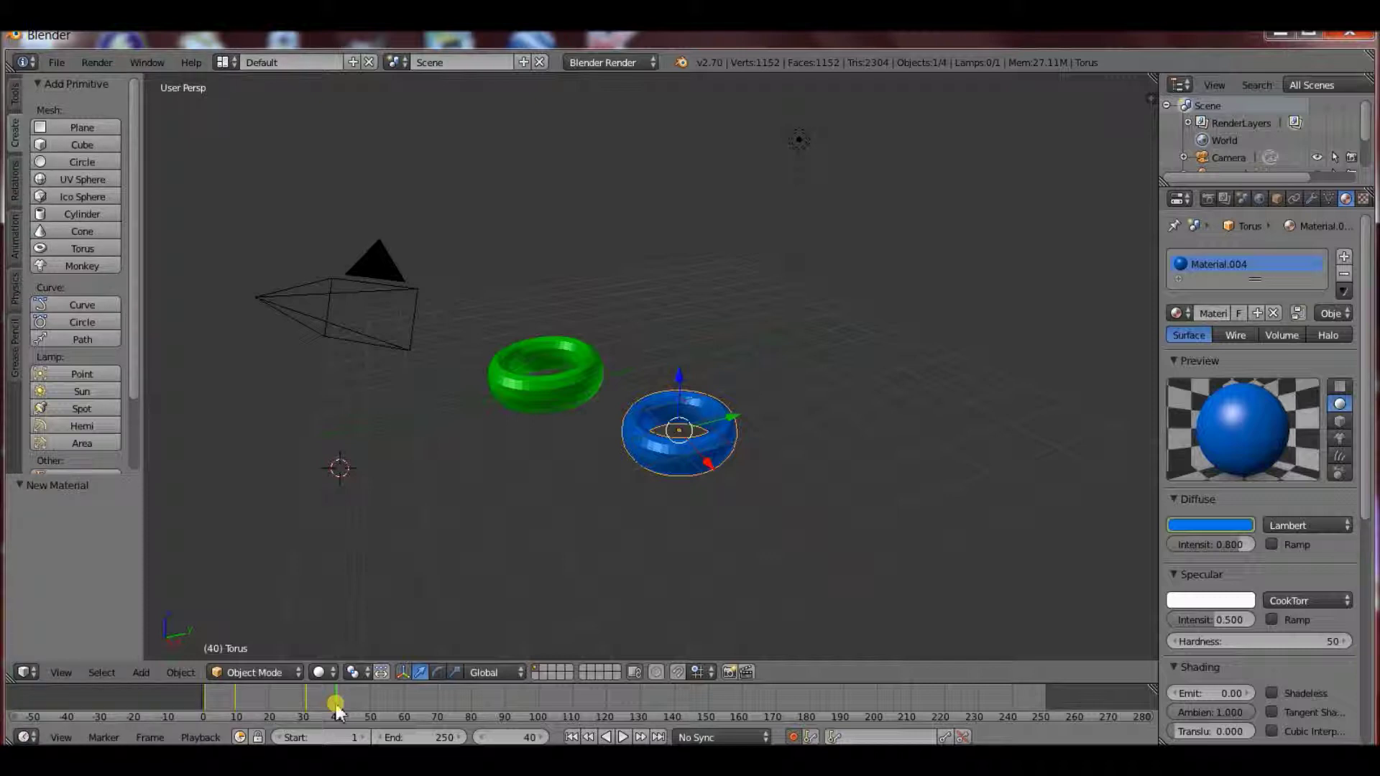
{"action": "right_click", "coordinate": [544, 403]}
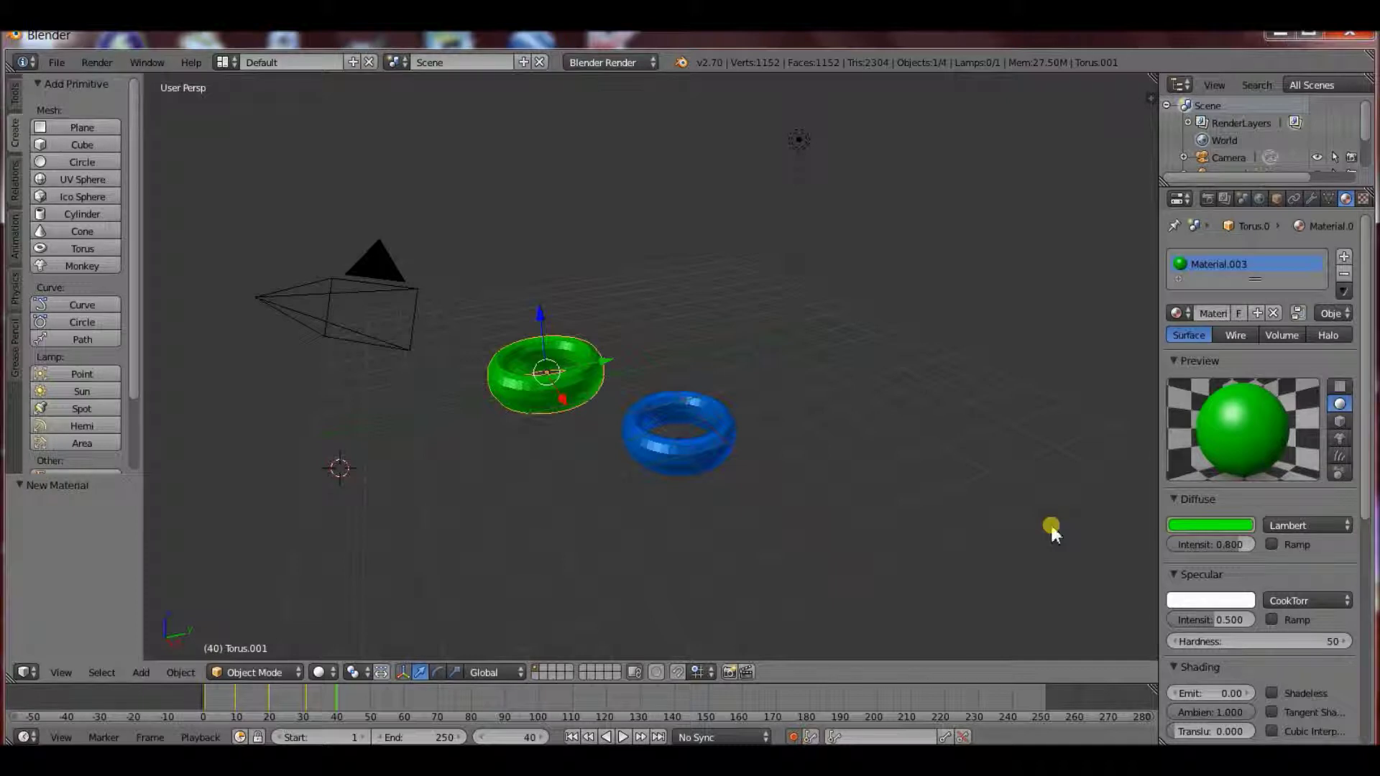
Set the sidebar's material mode to GLSL and the viewport shading to Texture.
{"action": "key", "text": "n"}
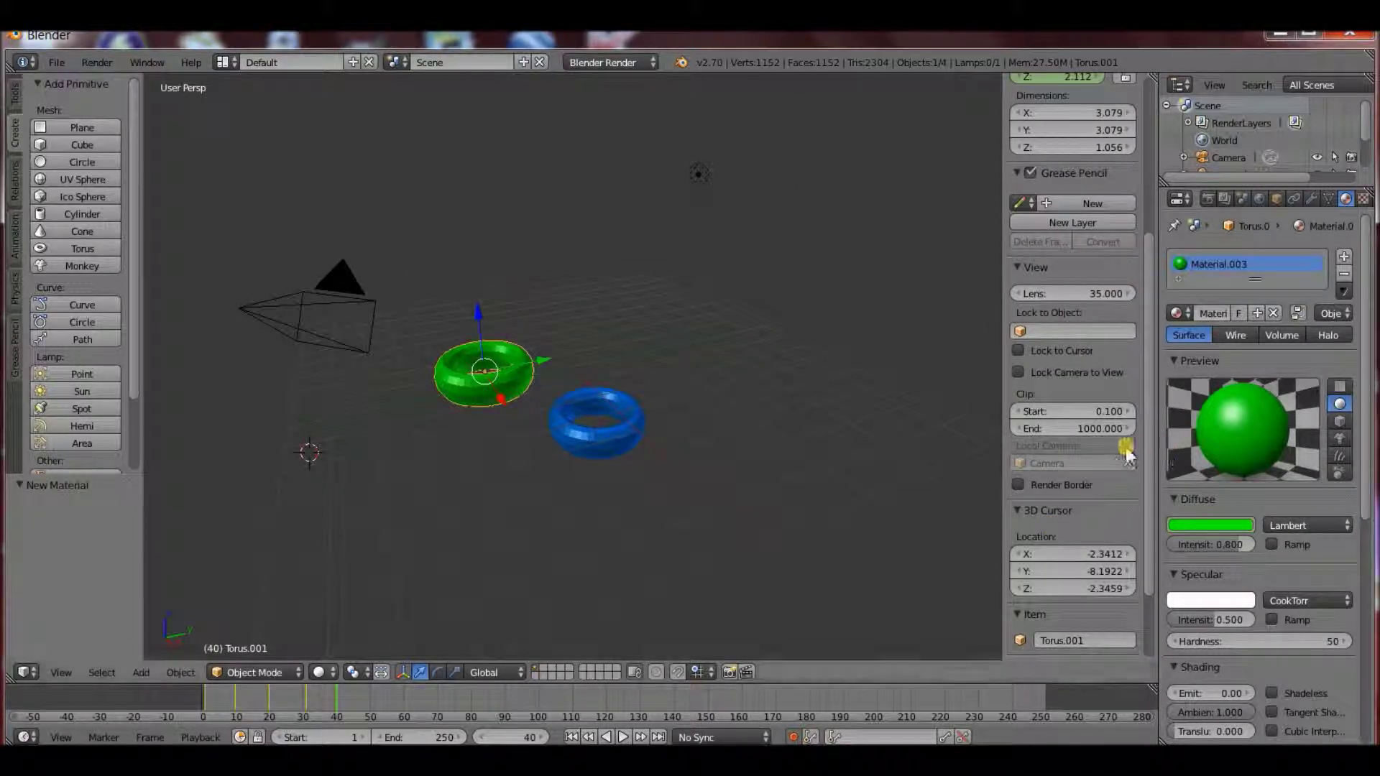
{"action": "scroll", "coordinate": [1143, 454], "scroll_direction": "down", "scroll_amount": 3}
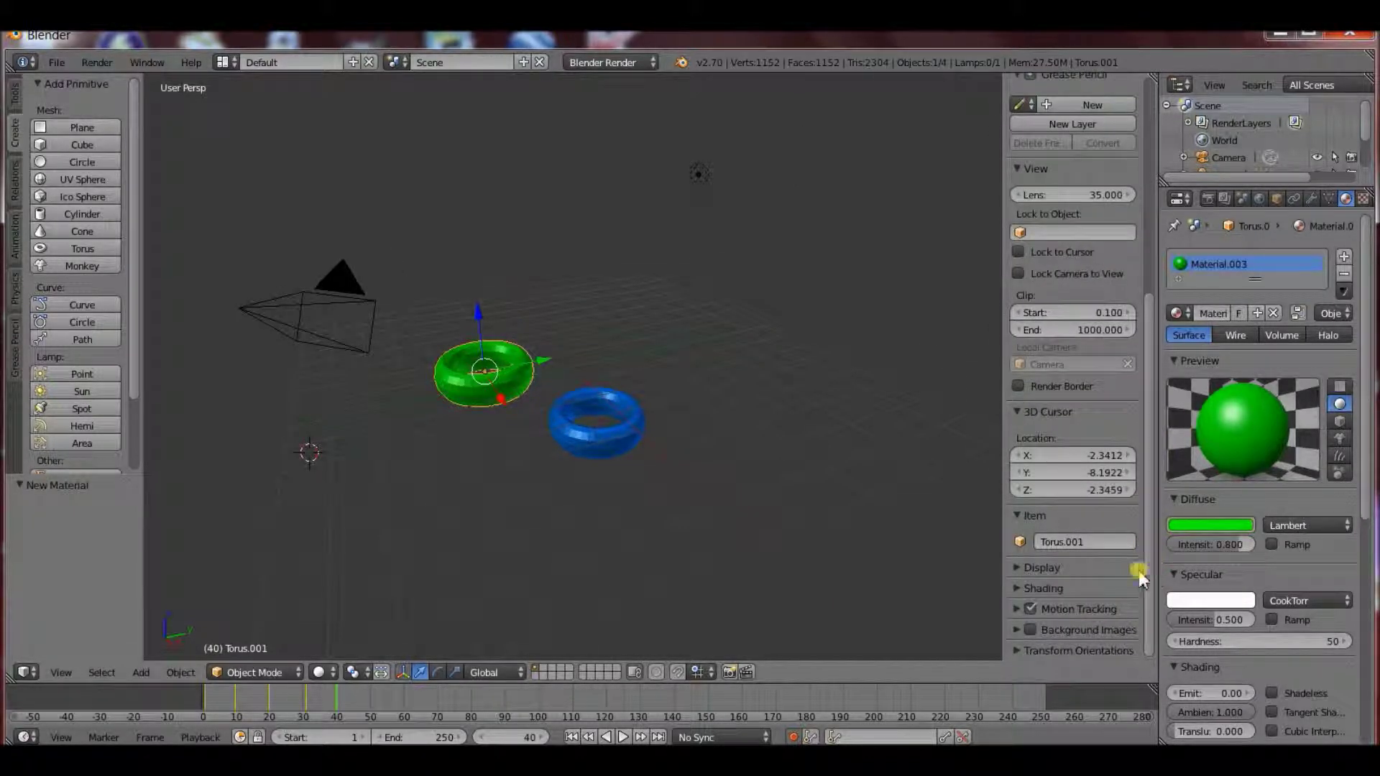
{"action": "left_click", "coordinate": [1089, 589]}
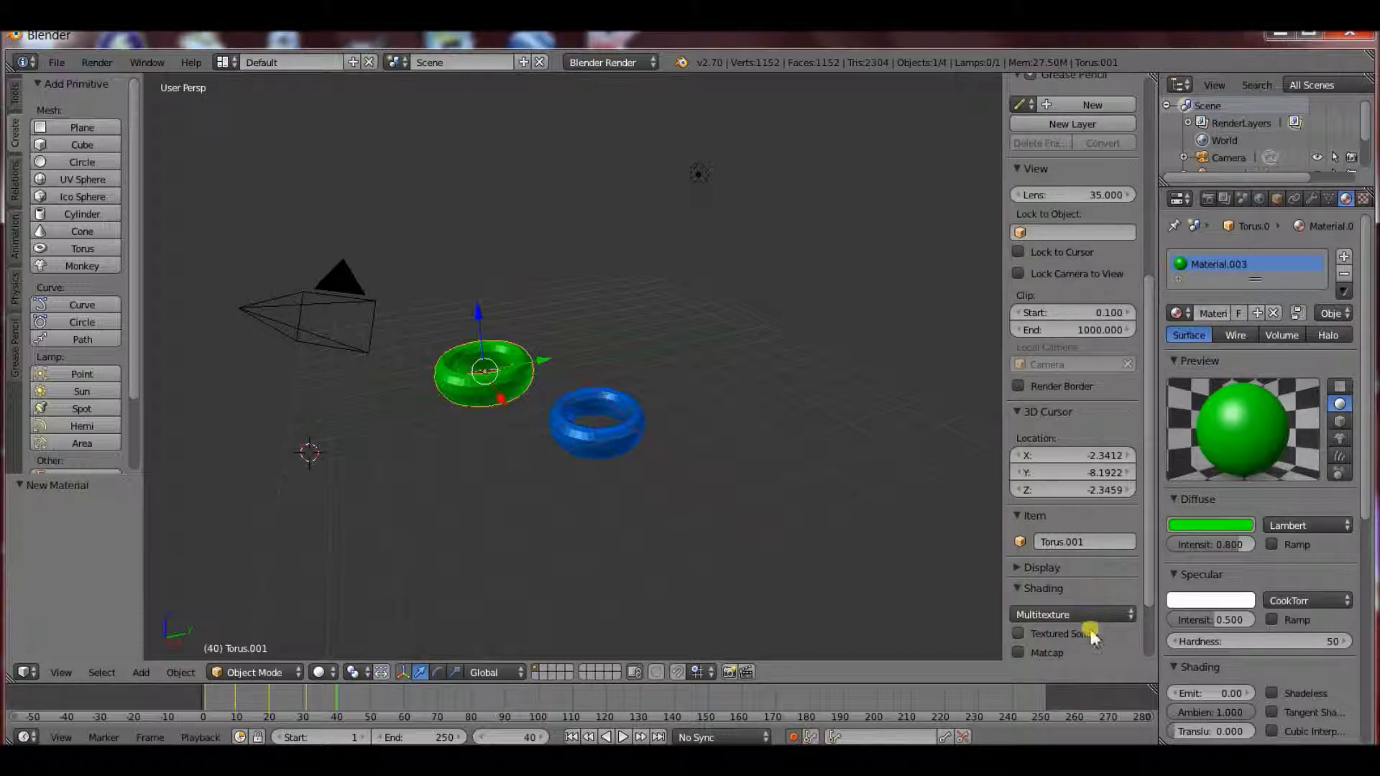
{"action": "left_click", "coordinate": [1085, 615]}
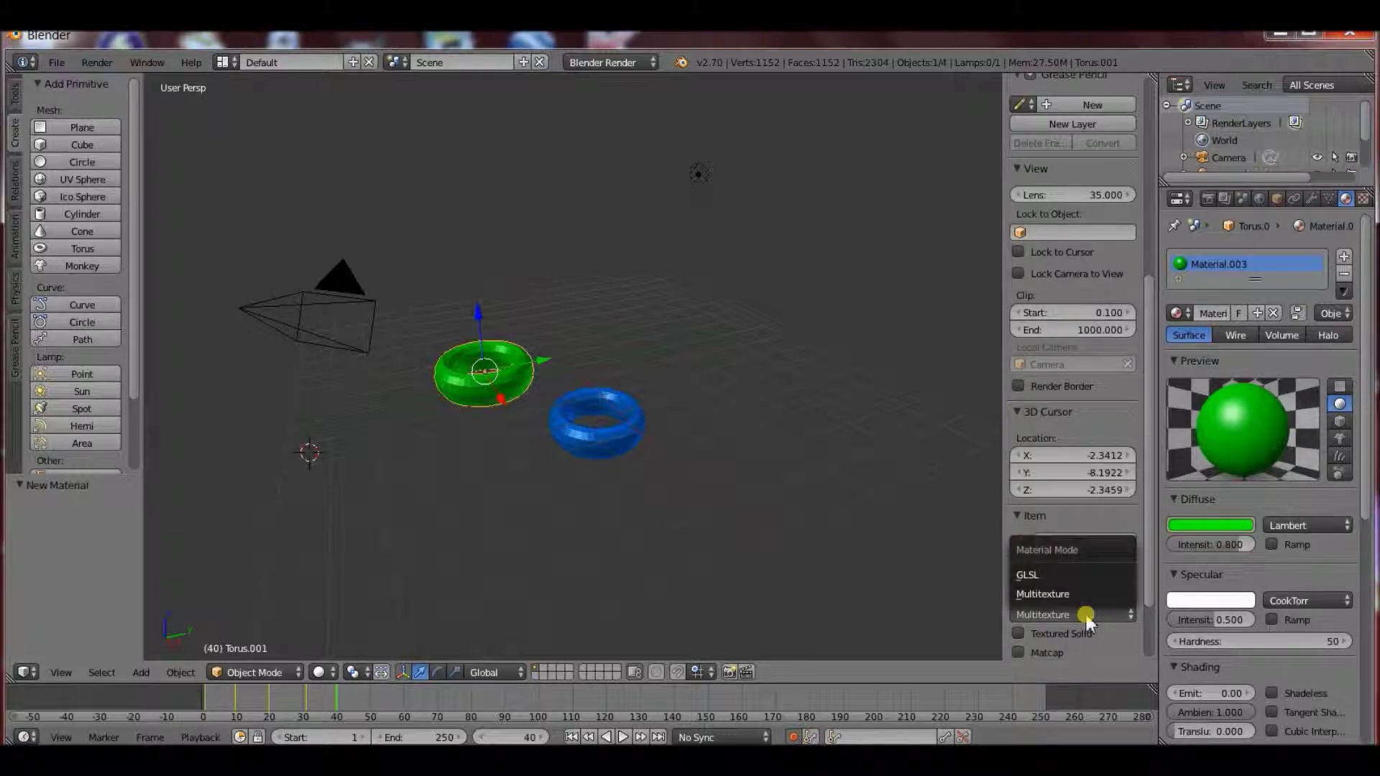
{"action": "left_click", "coordinate": [1045, 574]}
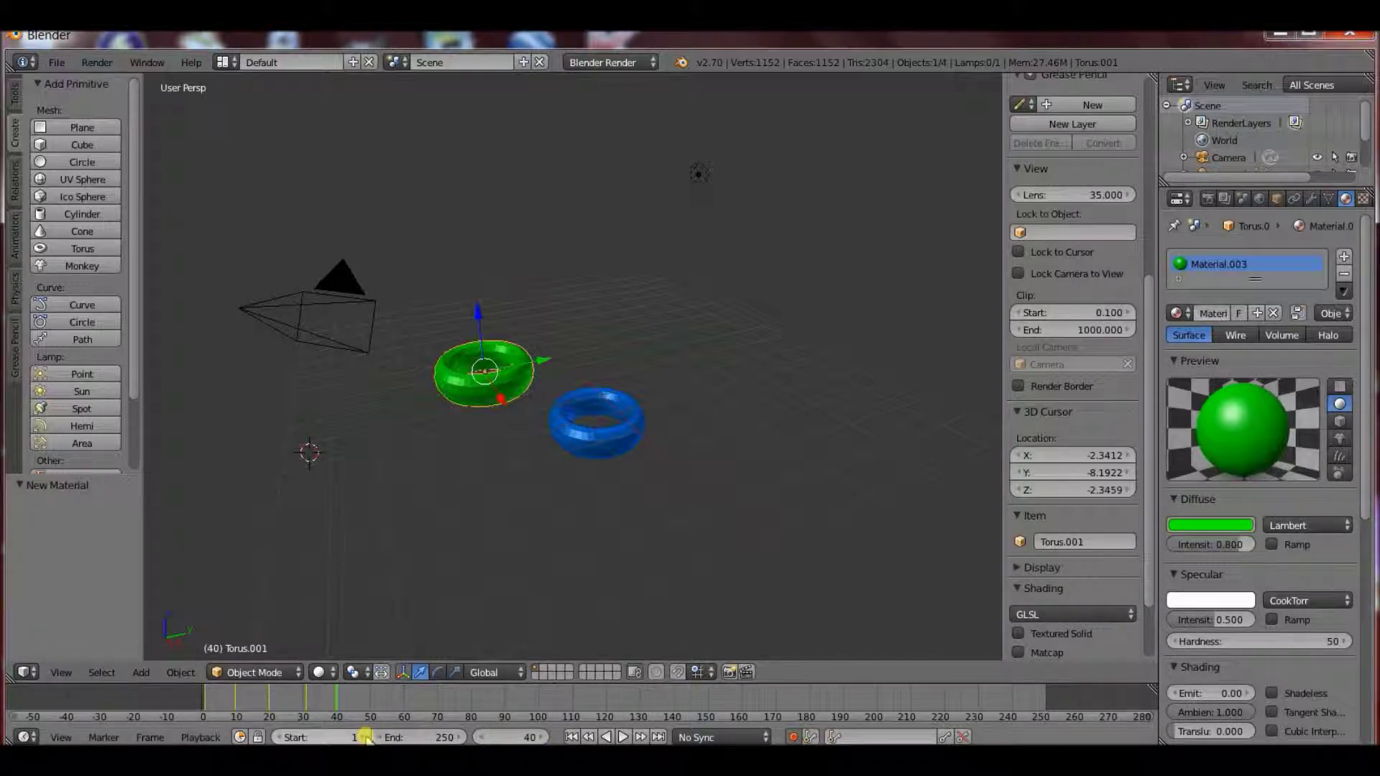
{"action": "left_click", "coordinate": [318, 672]}
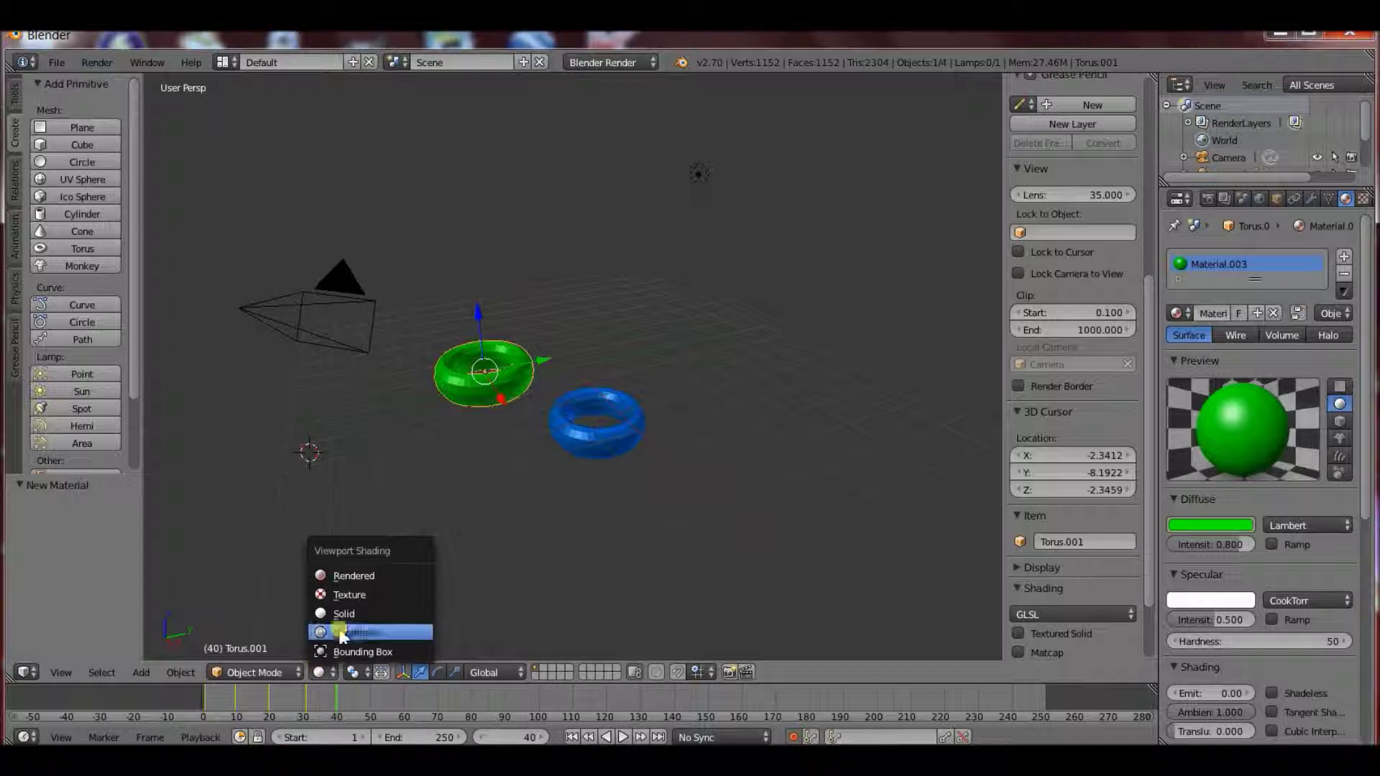
{"action": "left_click", "coordinate": [348, 597]}
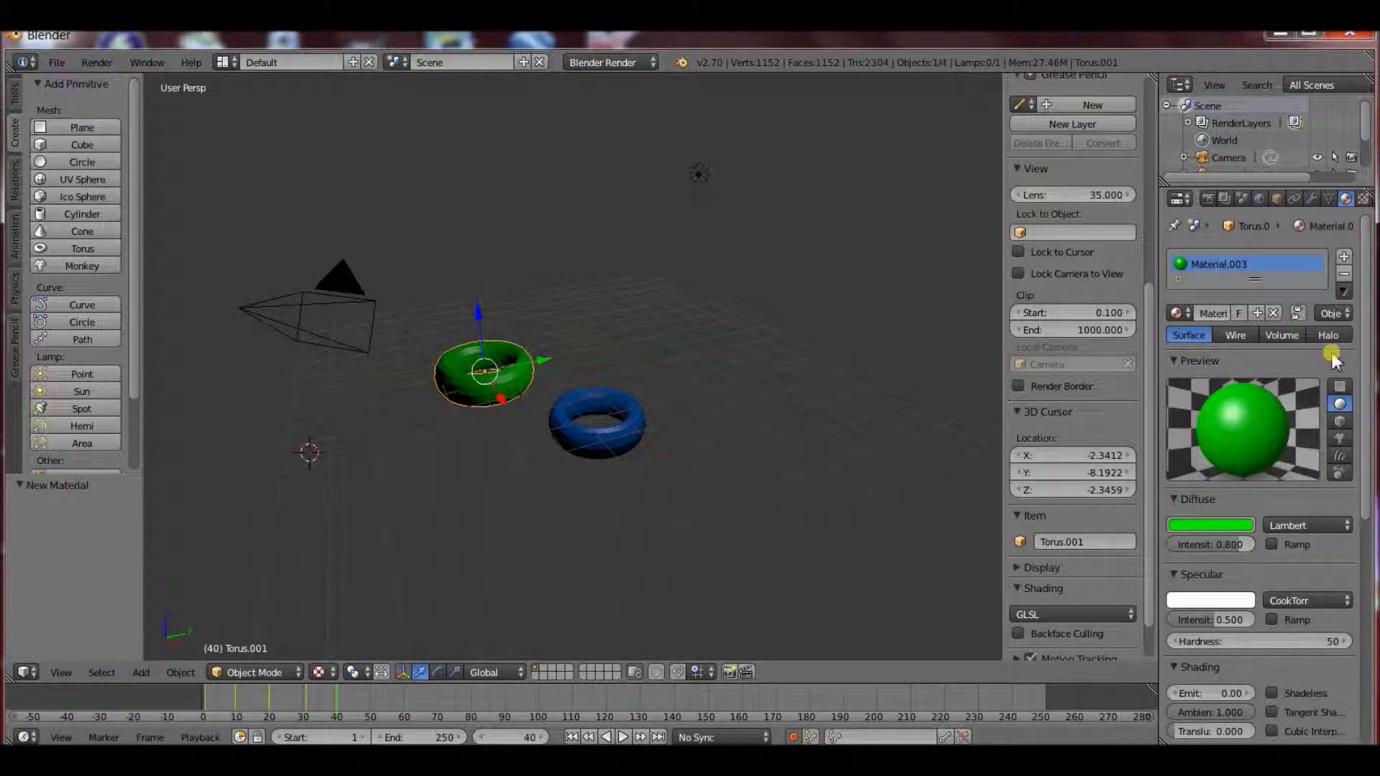
Add a new texture to the green torus's material and change its type from Clouds to Image or Movie.
{"action": "left_click", "coordinate": [1363, 200]}
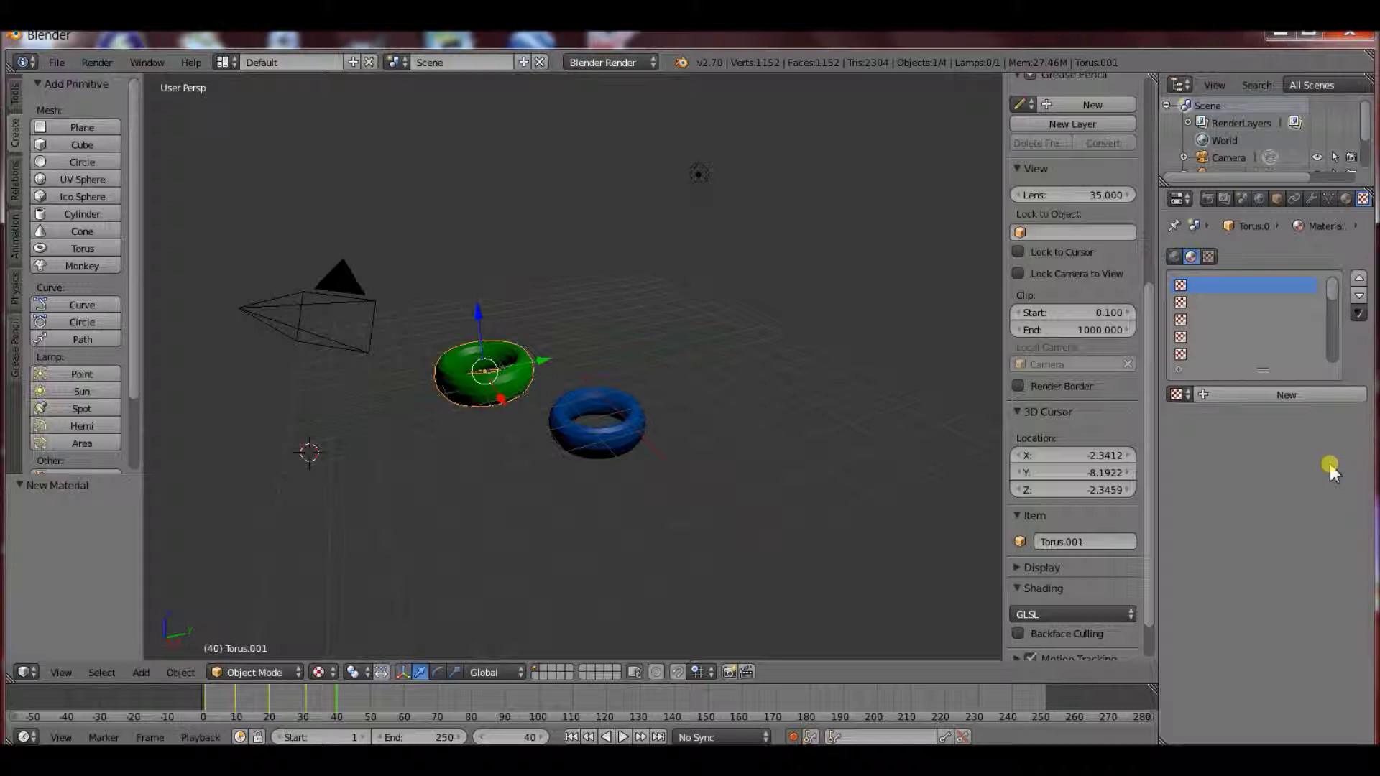
{"action": "left_click", "coordinate": [1286, 395]}
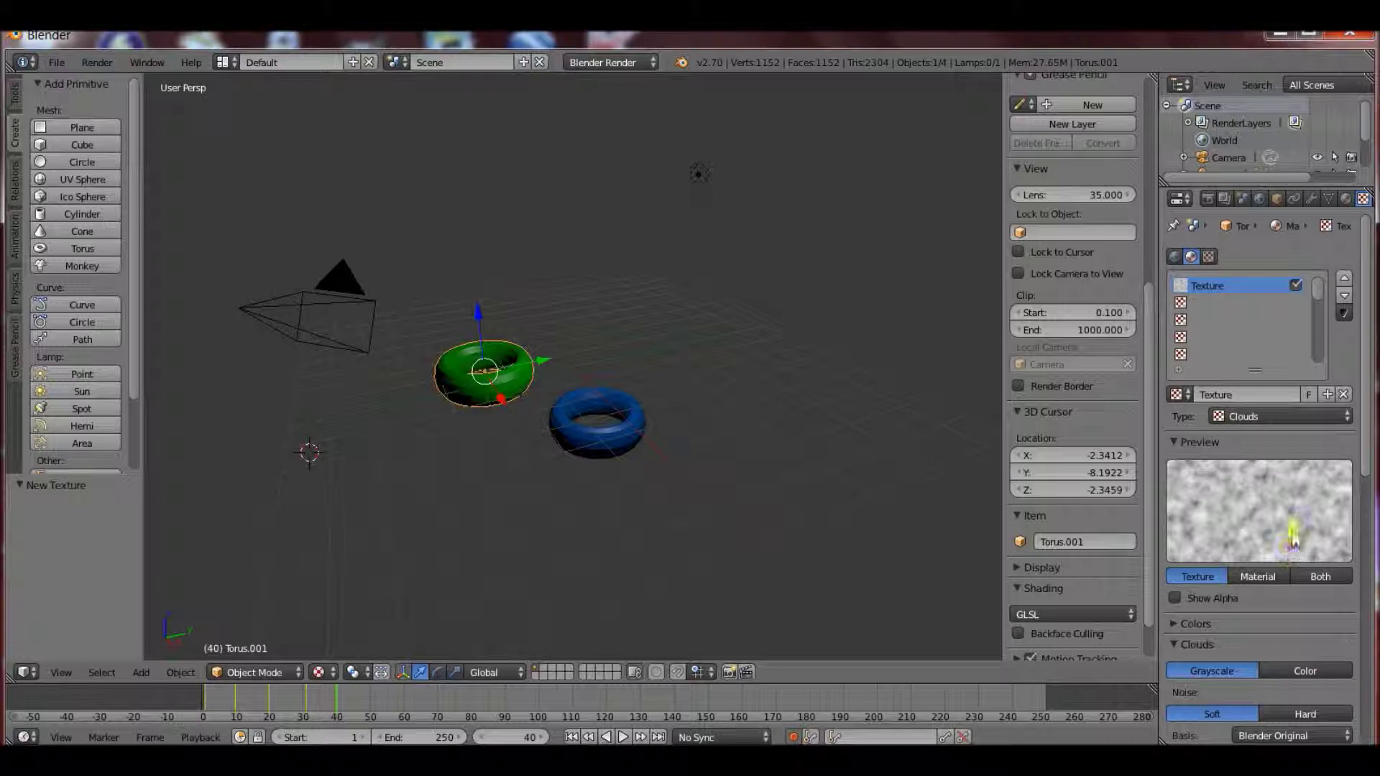
{"action": "left_click", "coordinate": [1318, 422]}
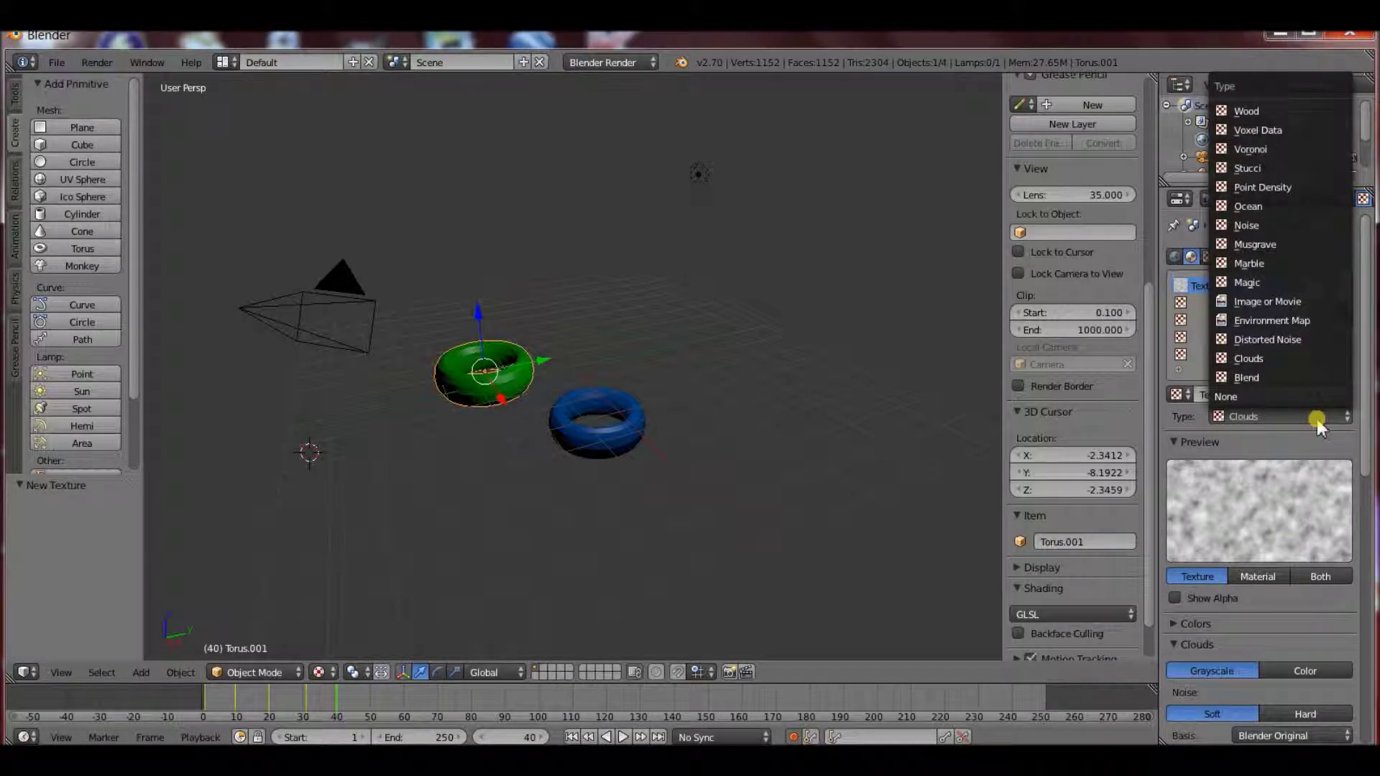
{"action": "left_click", "coordinate": [1279, 302]}
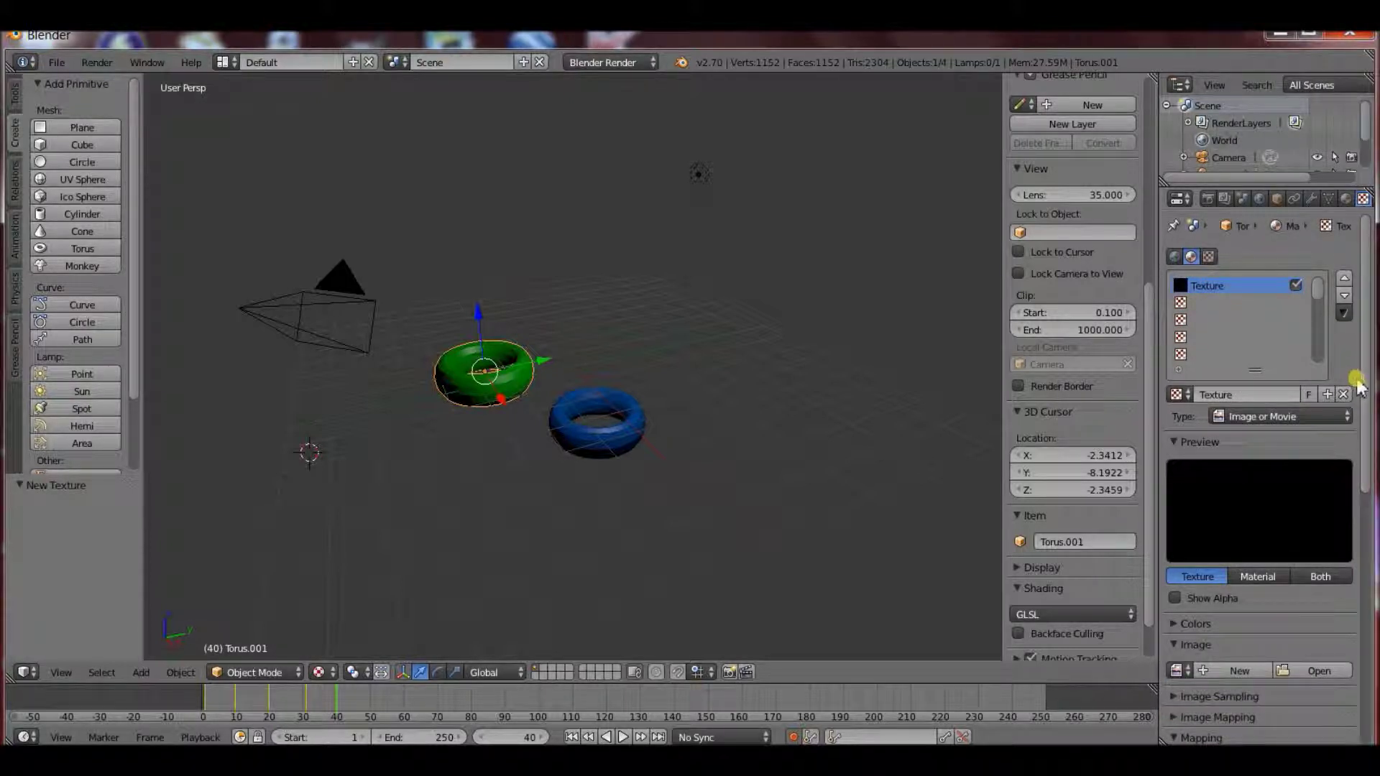
Set the texture's Diffuse Col influence to 0.800 in the Influence panel.
{"action": "left_click_drag", "start_coordinate": [1369, 391], "coordinate": [1374, 568]}
{"action": "left_click", "coordinate": [1227, 630]}
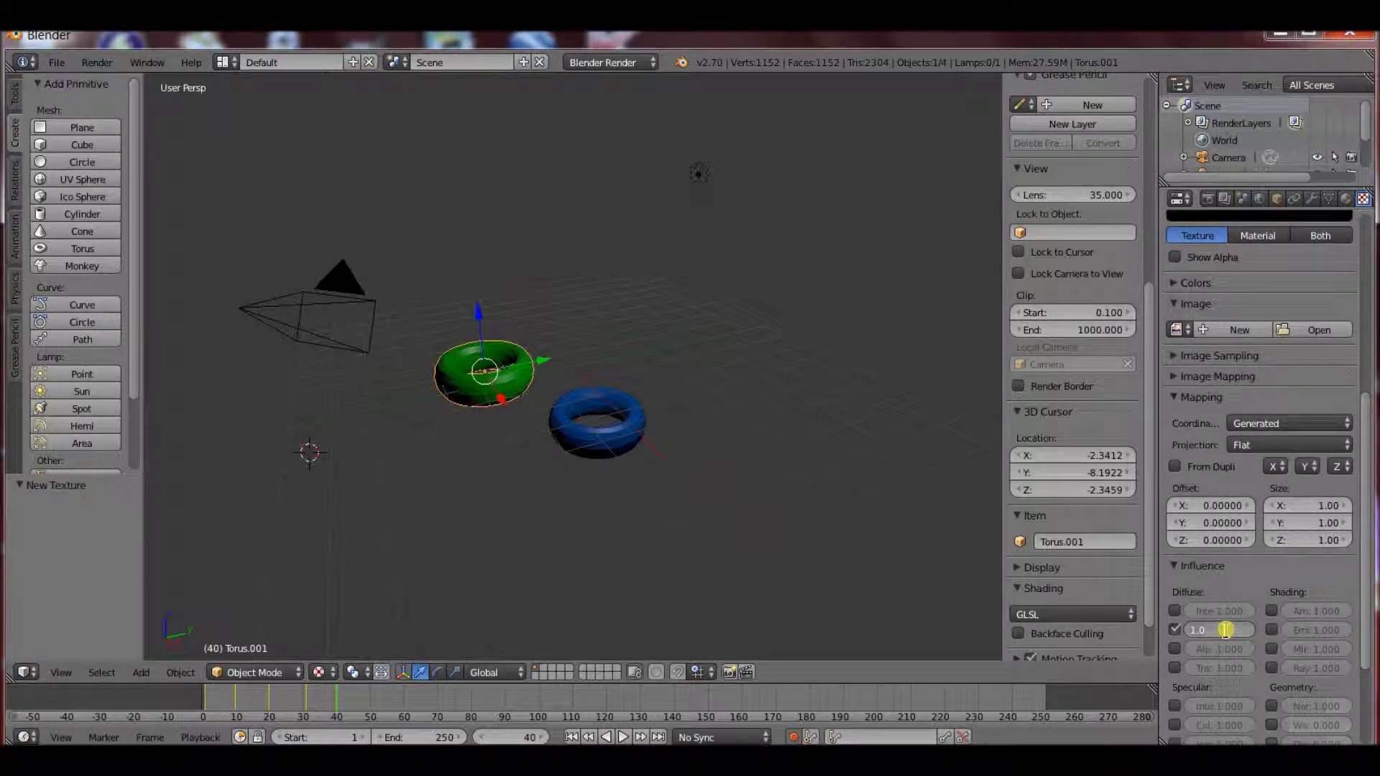
{"action": "type", "text": "0.8"}
{"action": "key", "text": "Return"}
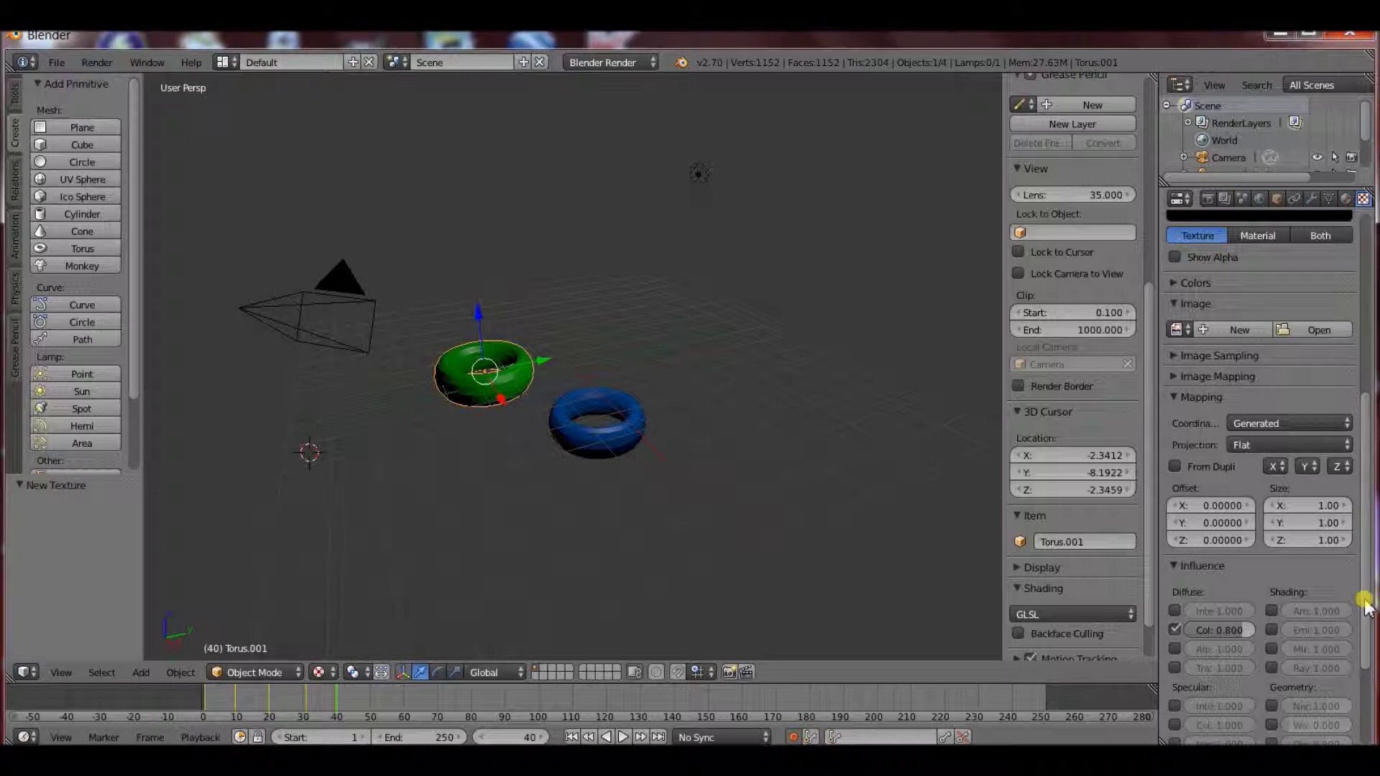
{"action": "left_click_drag", "start_coordinate": [1364, 605], "coordinate": [1354, 524]}
Load Guppys.AVI from the Documents folder as Torus.001's texture image.
{"action": "left_click", "coordinate": [1325, 482]}
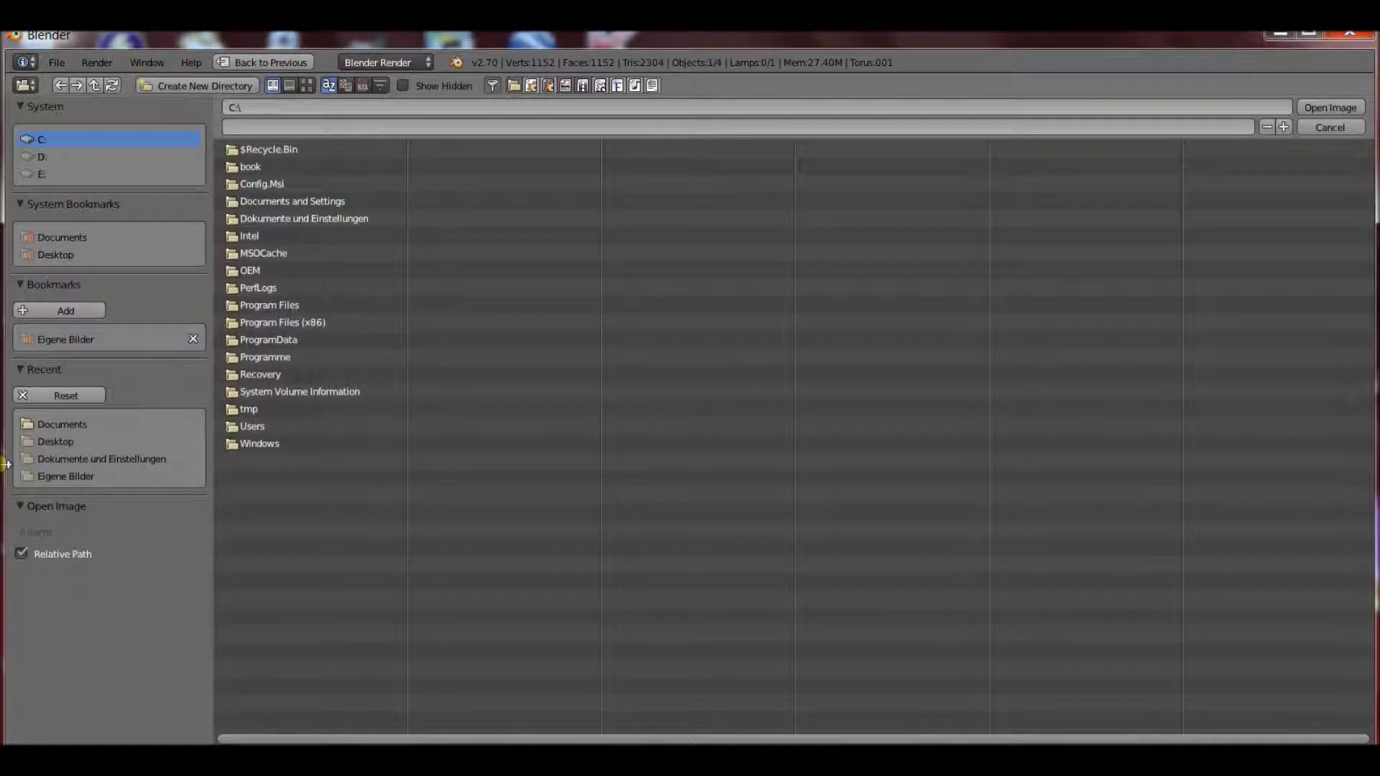
{"action": "left_click", "coordinate": [75, 431]}
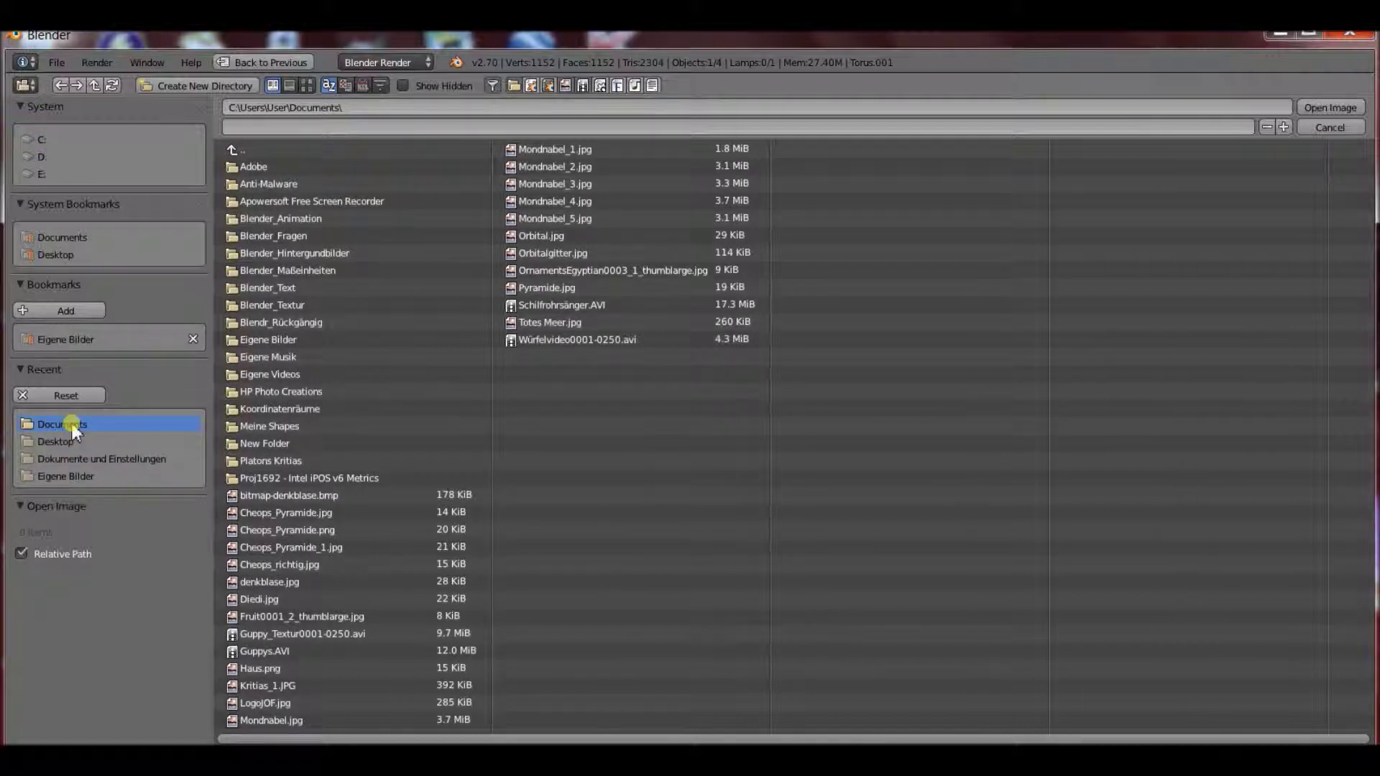
{"action": "double_click", "coordinate": [261, 652]}
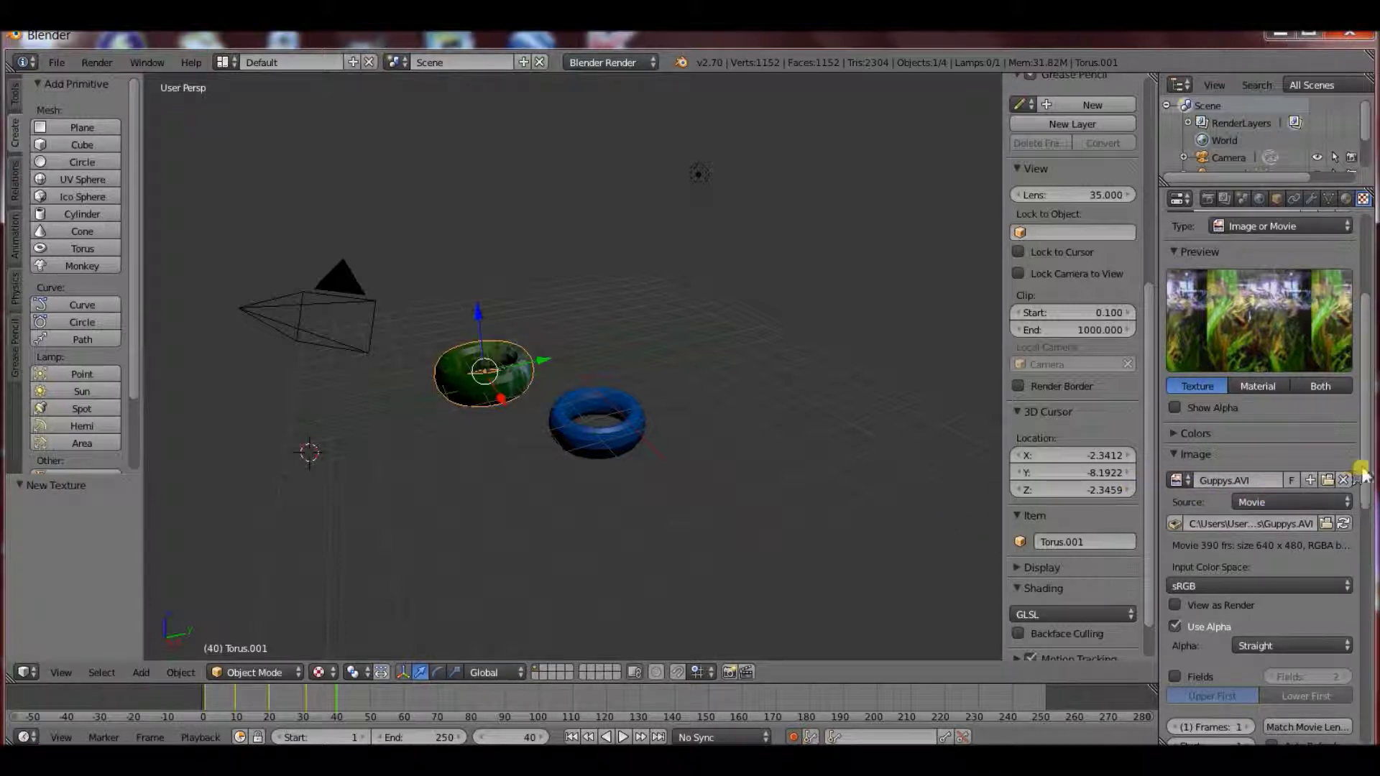
Change the texture's mapping projection from Flat to Tube.
{"action": "left_click_drag", "start_coordinate": [1366, 475], "coordinate": [1351, 597]}
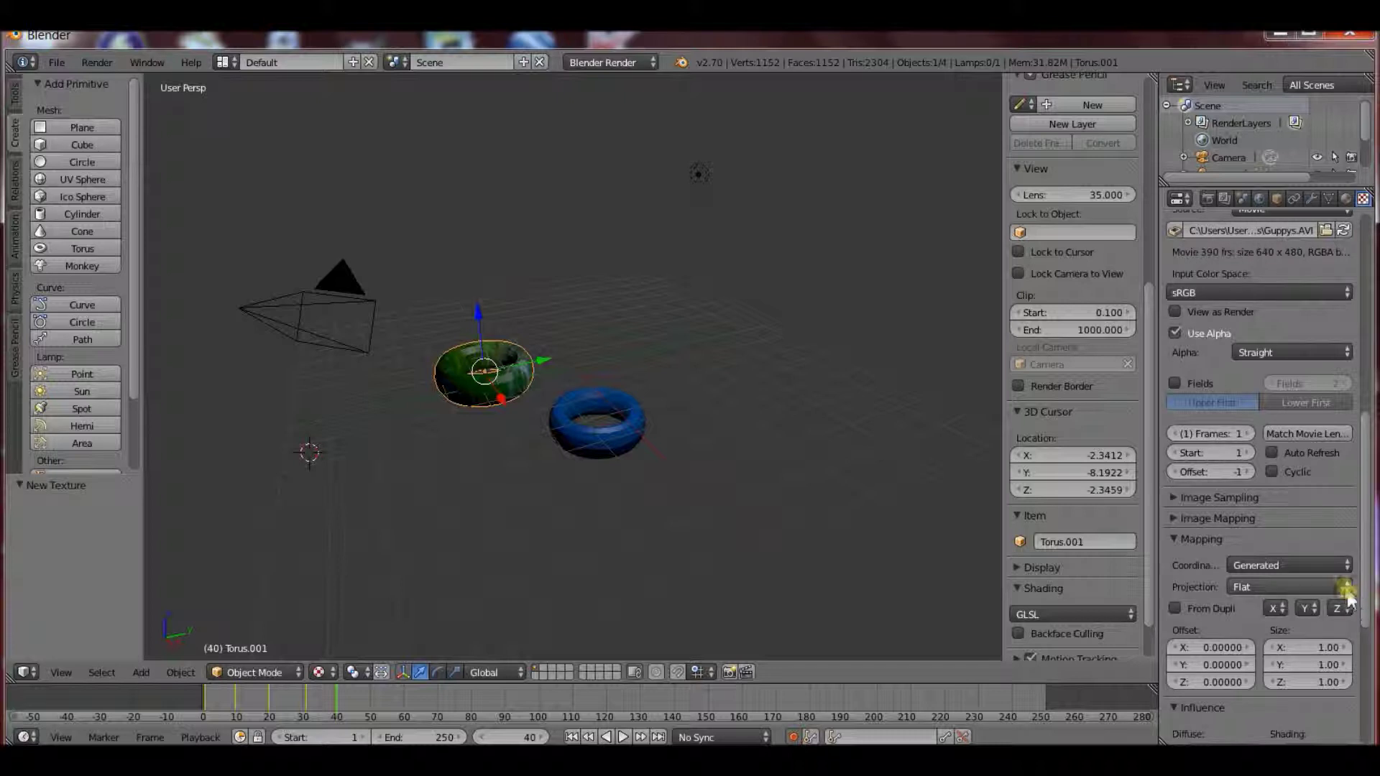
{"action": "left_click", "coordinate": [1346, 588]}
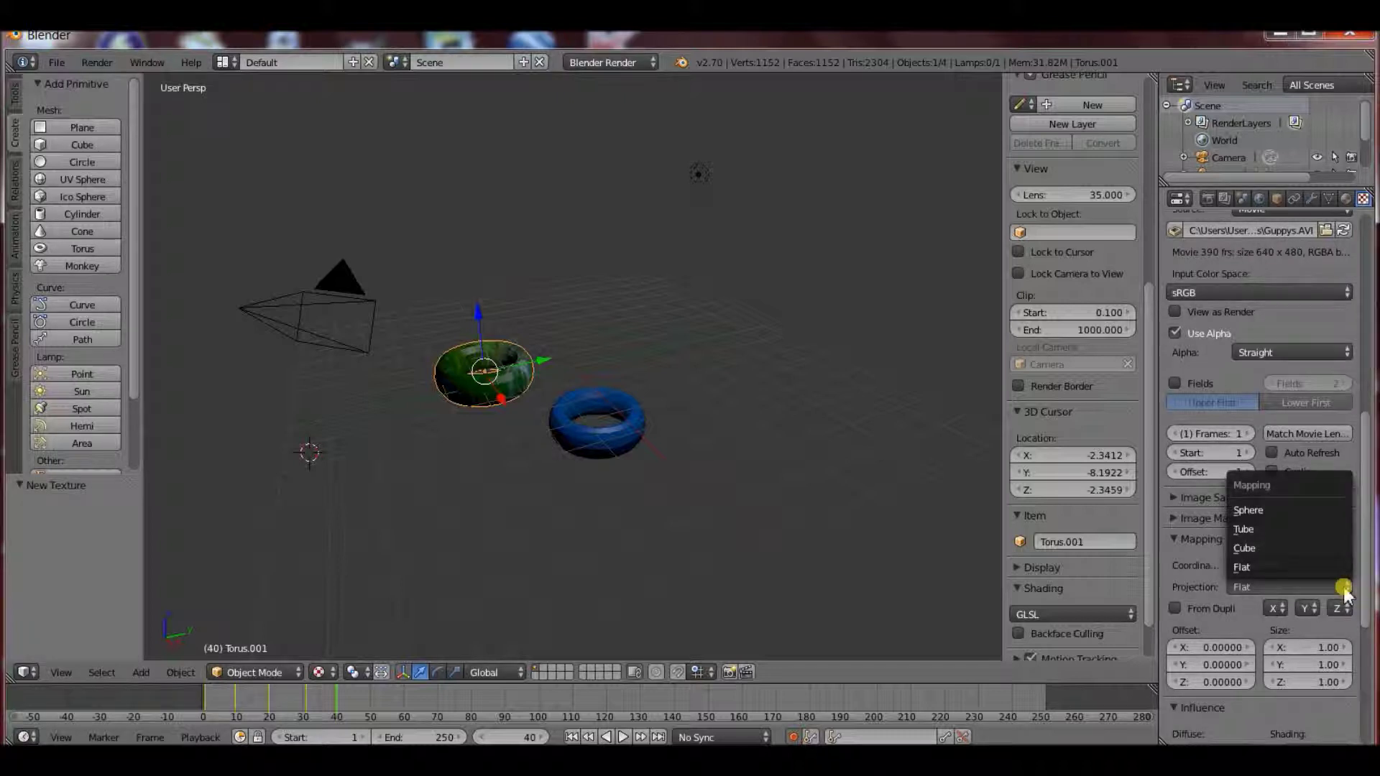
{"action": "left_click", "coordinate": [1314, 531]}
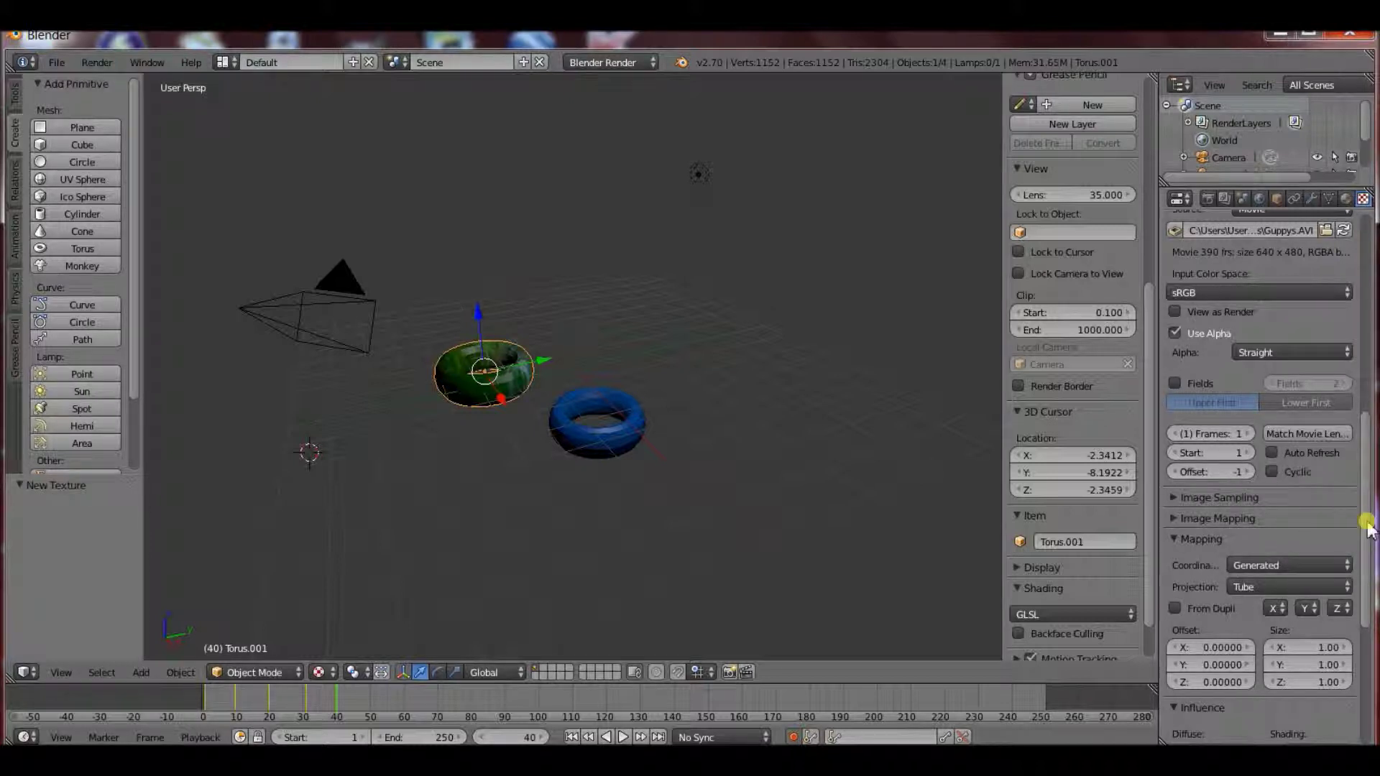
{"action": "scroll", "coordinate": [1367, 528], "scroll_direction": "down", "scroll_amount": 5}
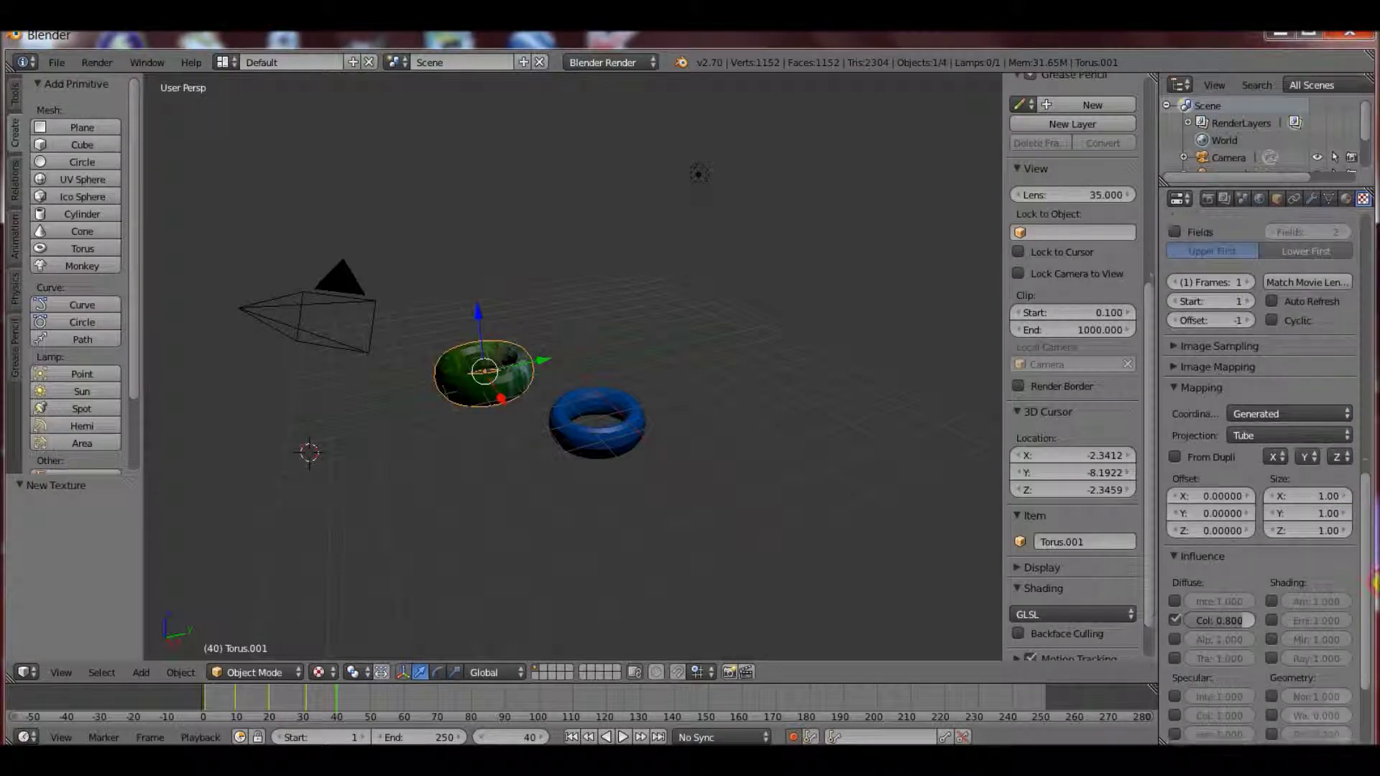
{"action": "scroll", "coordinate": [1369, 583], "scroll_direction": "down", "scroll_amount": 4}
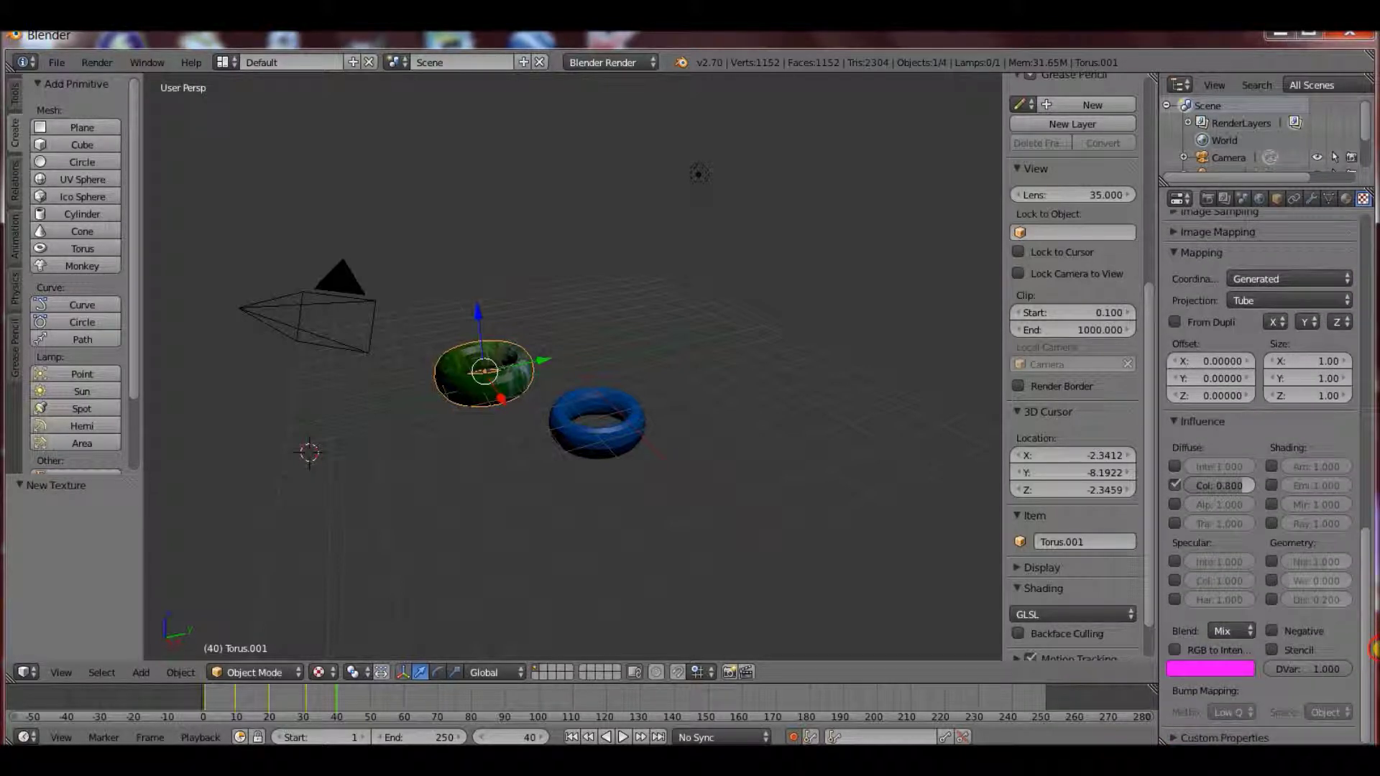
{"action": "scroll", "coordinate": [1371, 589], "scroll_direction": "up", "scroll_amount": 9}
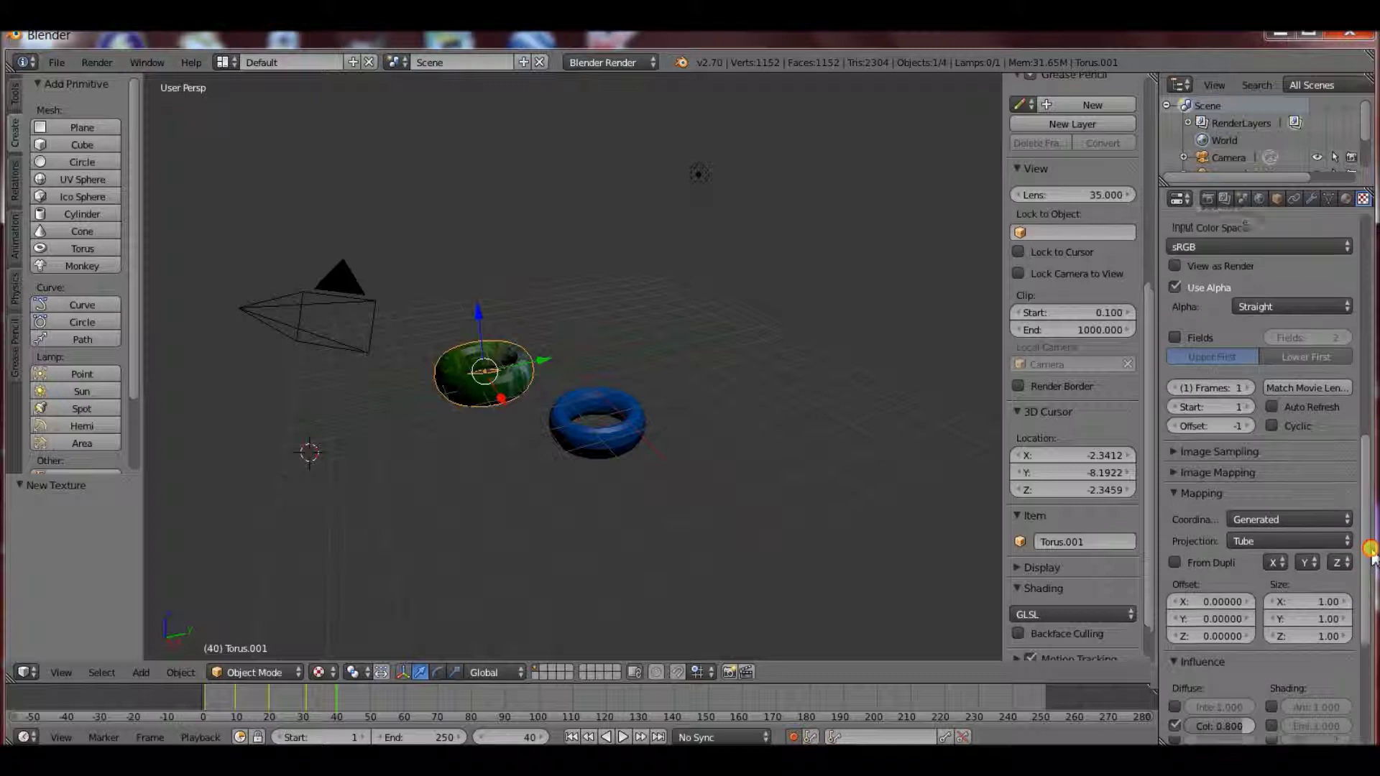
{"action": "scroll", "coordinate": [1371, 539], "scroll_direction": "up", "scroll_amount": 3}
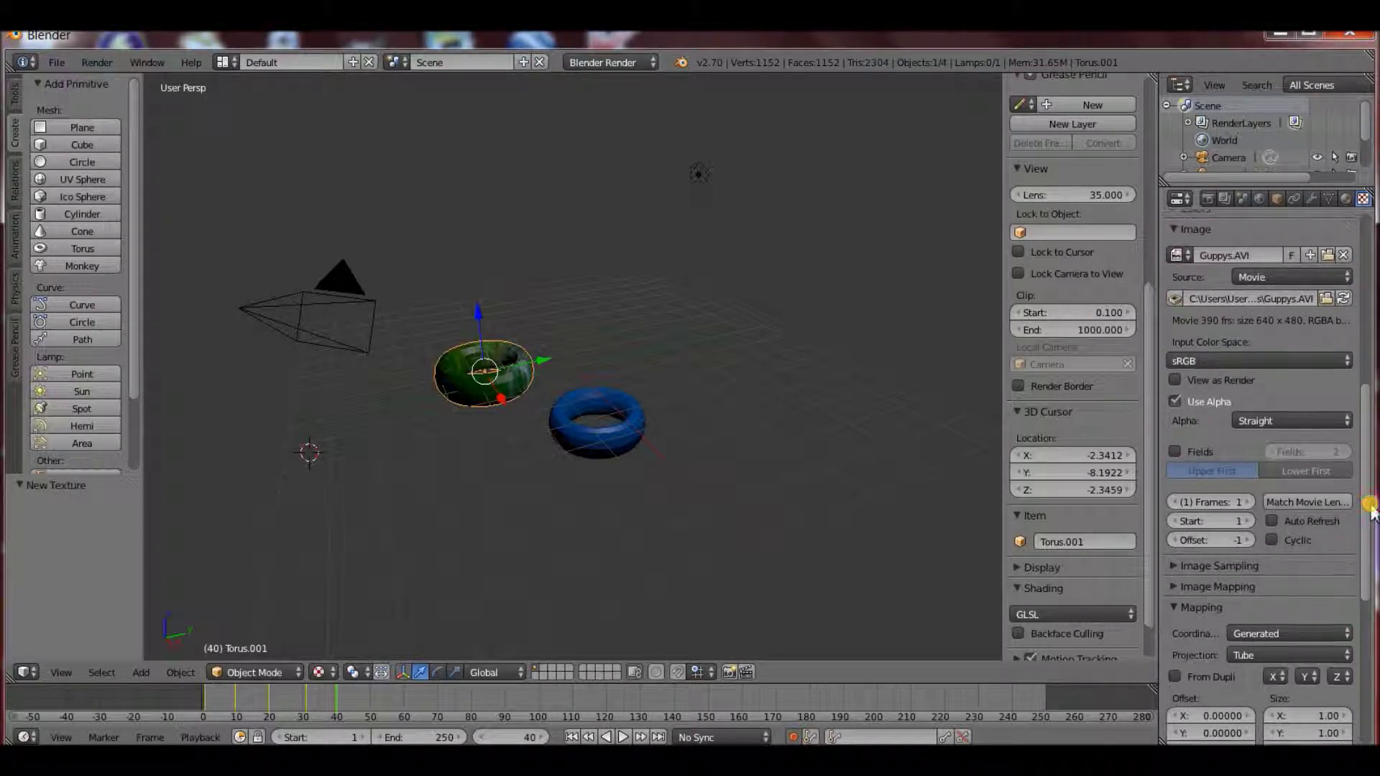
{"action": "scroll", "coordinate": [1371, 510], "scroll_direction": "up", "scroll_amount": 4}
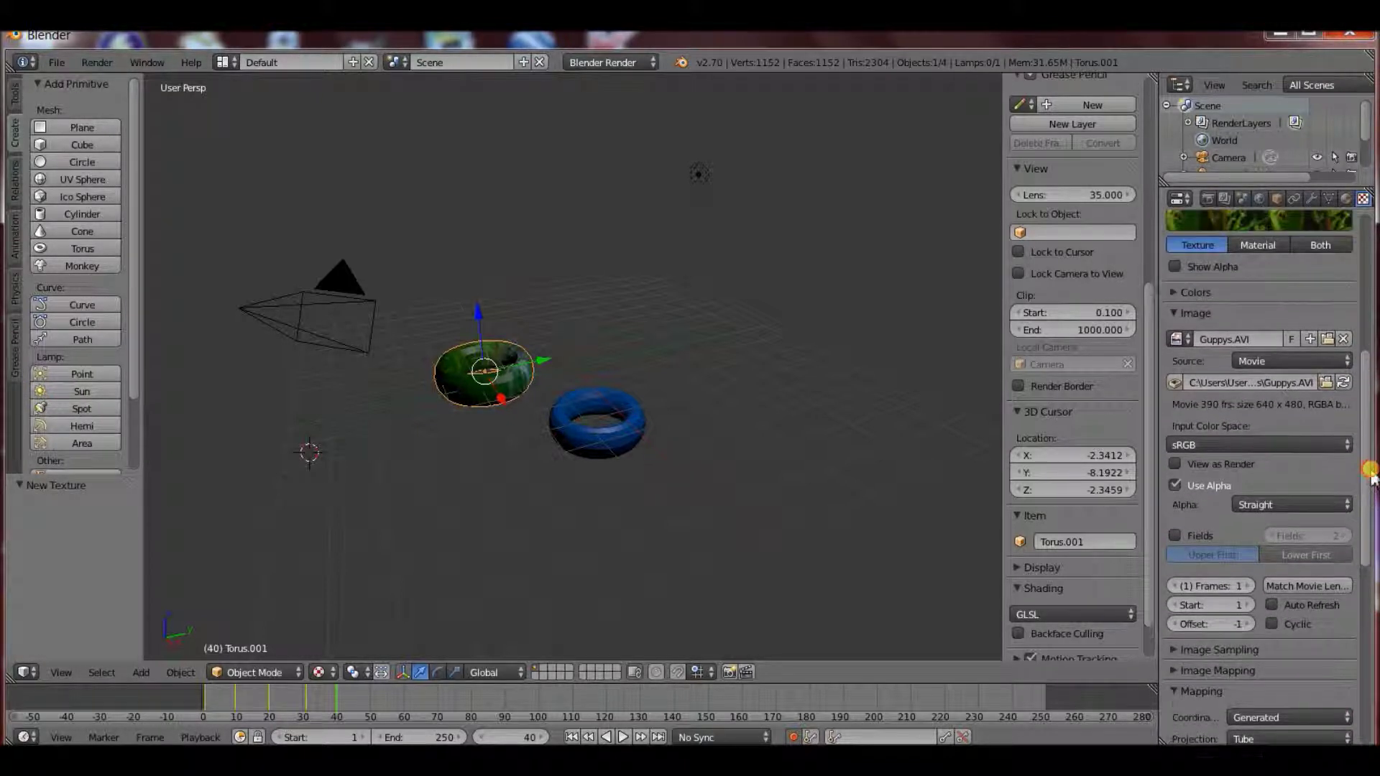
{"action": "scroll", "coordinate": [1372, 460], "scroll_direction": "up", "scroll_amount": 5}
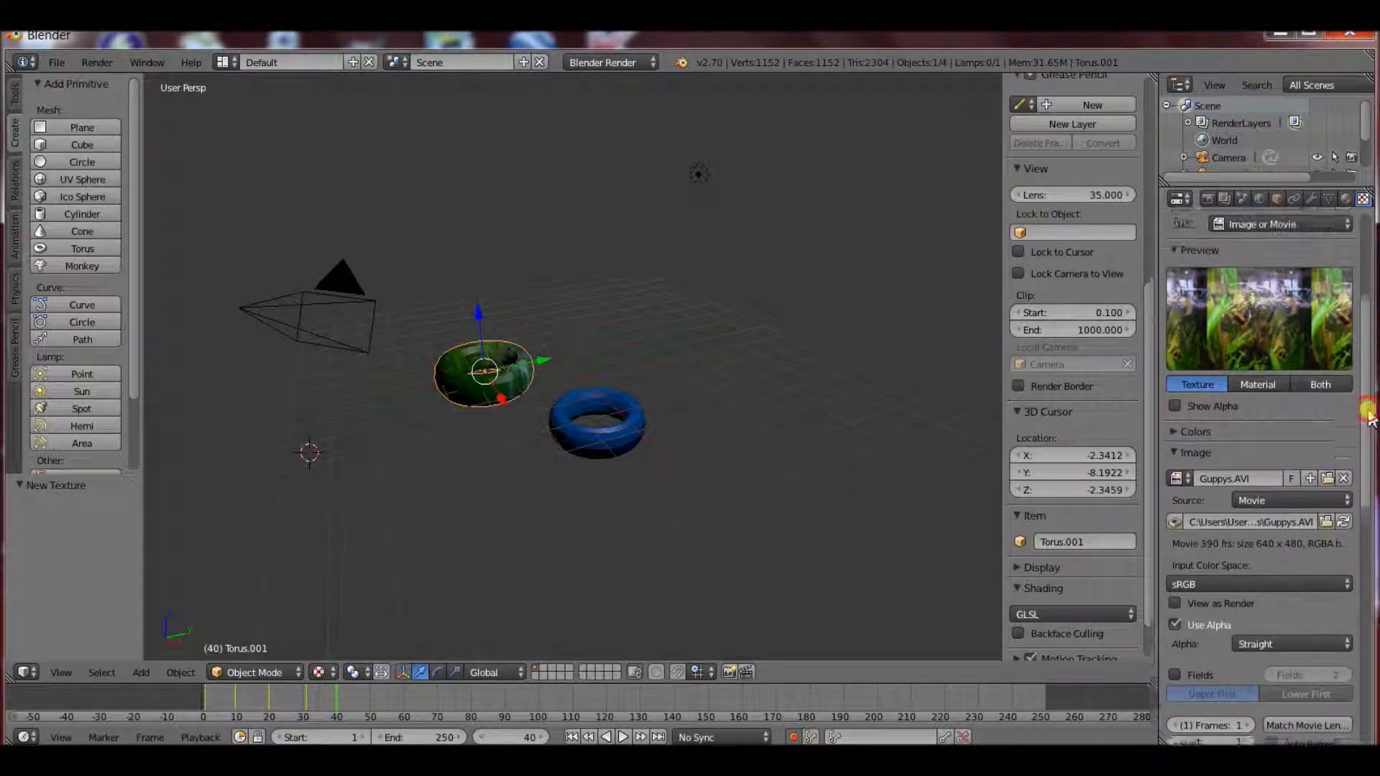
{"action": "left_click_drag", "start_coordinate": [1368, 417], "coordinate": [1357, 319]}
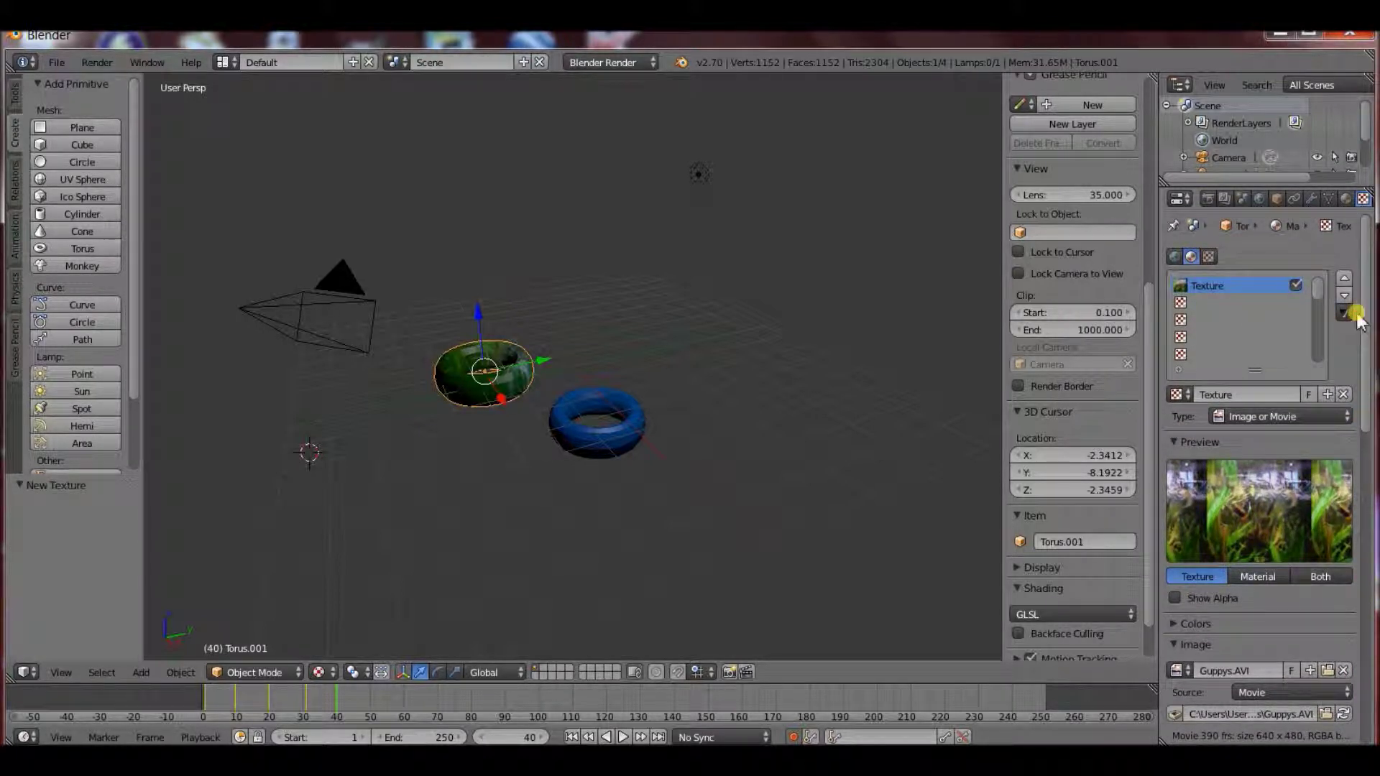
{"action": "left_click_drag", "start_coordinate": [1357, 319], "coordinate": [1372, 401]}
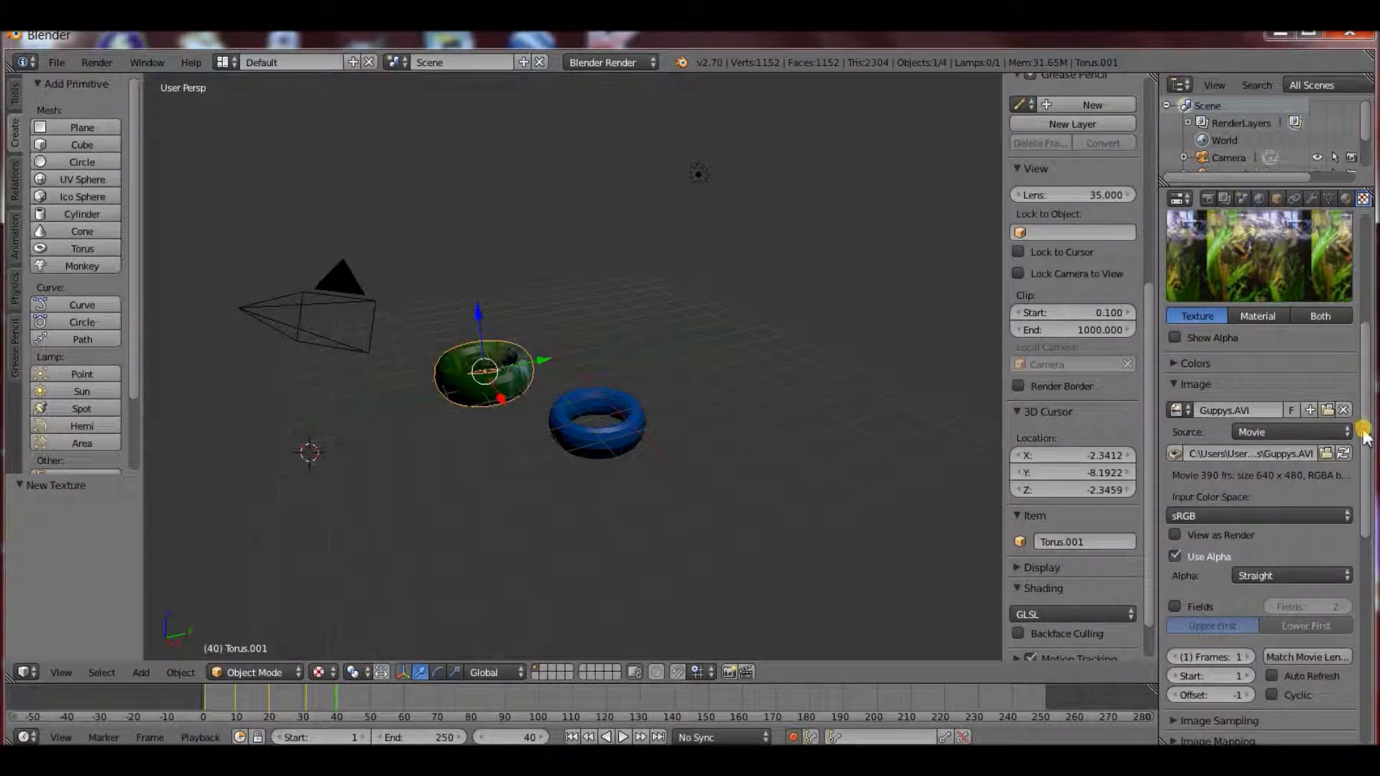
{"action": "left_click_drag", "start_coordinate": [1364, 432], "coordinate": [1362, 478]}
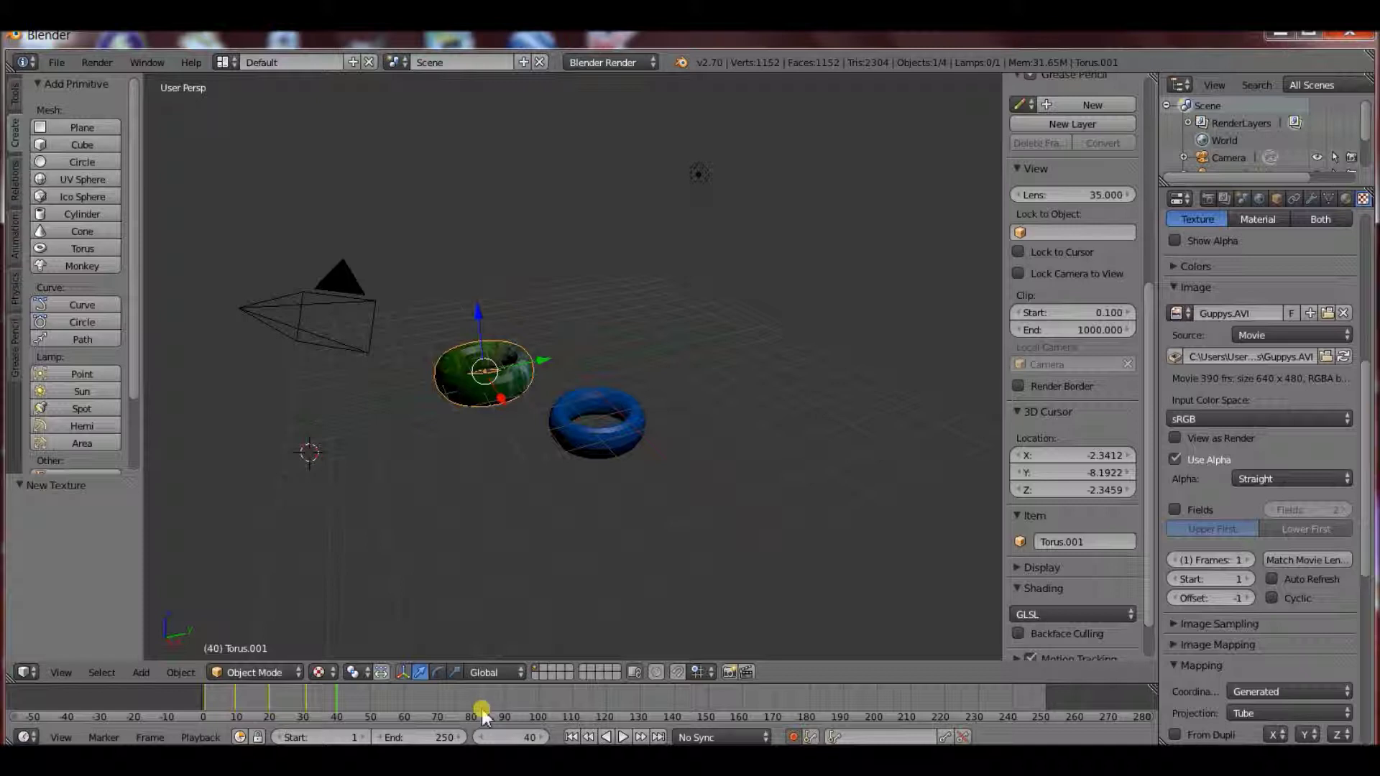
Set the animation end frame to 100 and match the texture to the movie's 390-frame length.
{"action": "left_click", "coordinate": [538, 708]}
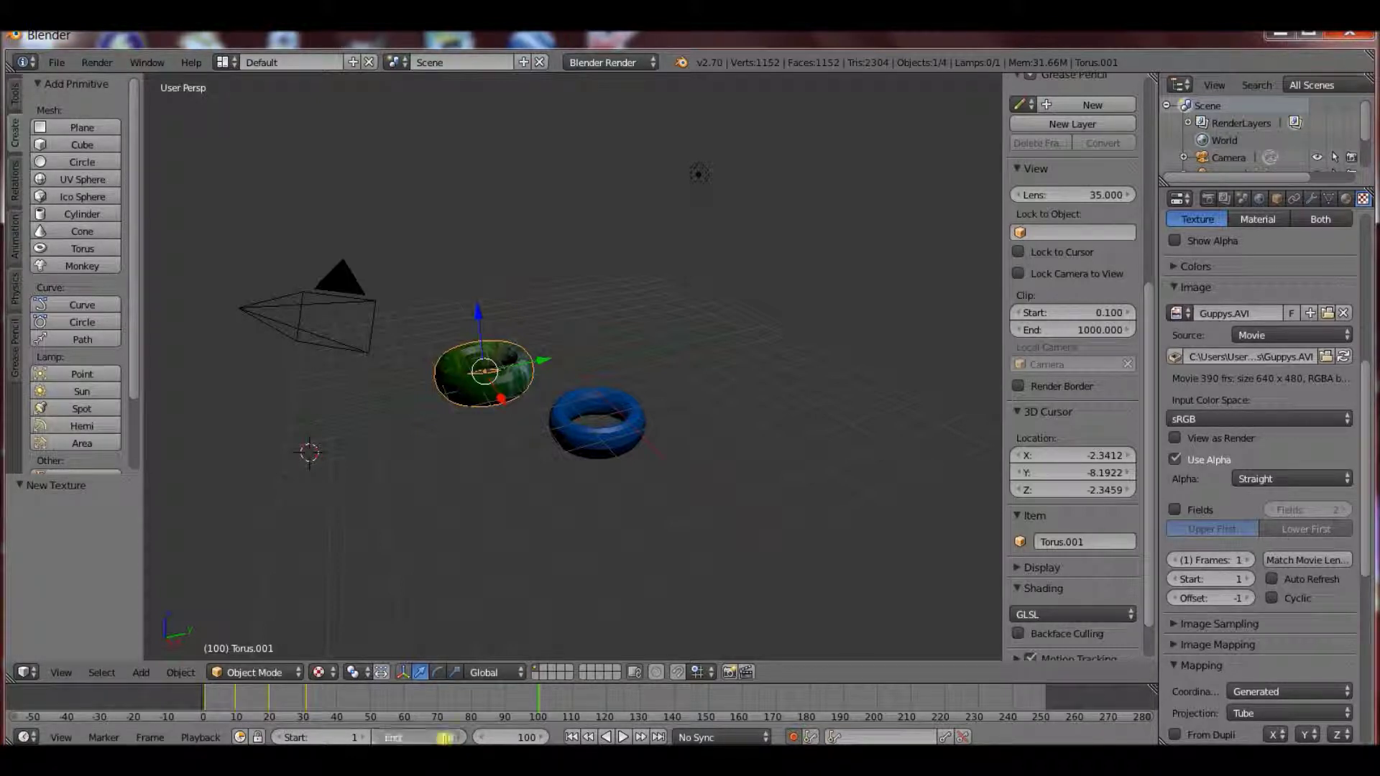
{"action": "left_click", "coordinate": [445, 737]}
{"action": "type", "text": "100"}
{"action": "key", "text": "Return"}
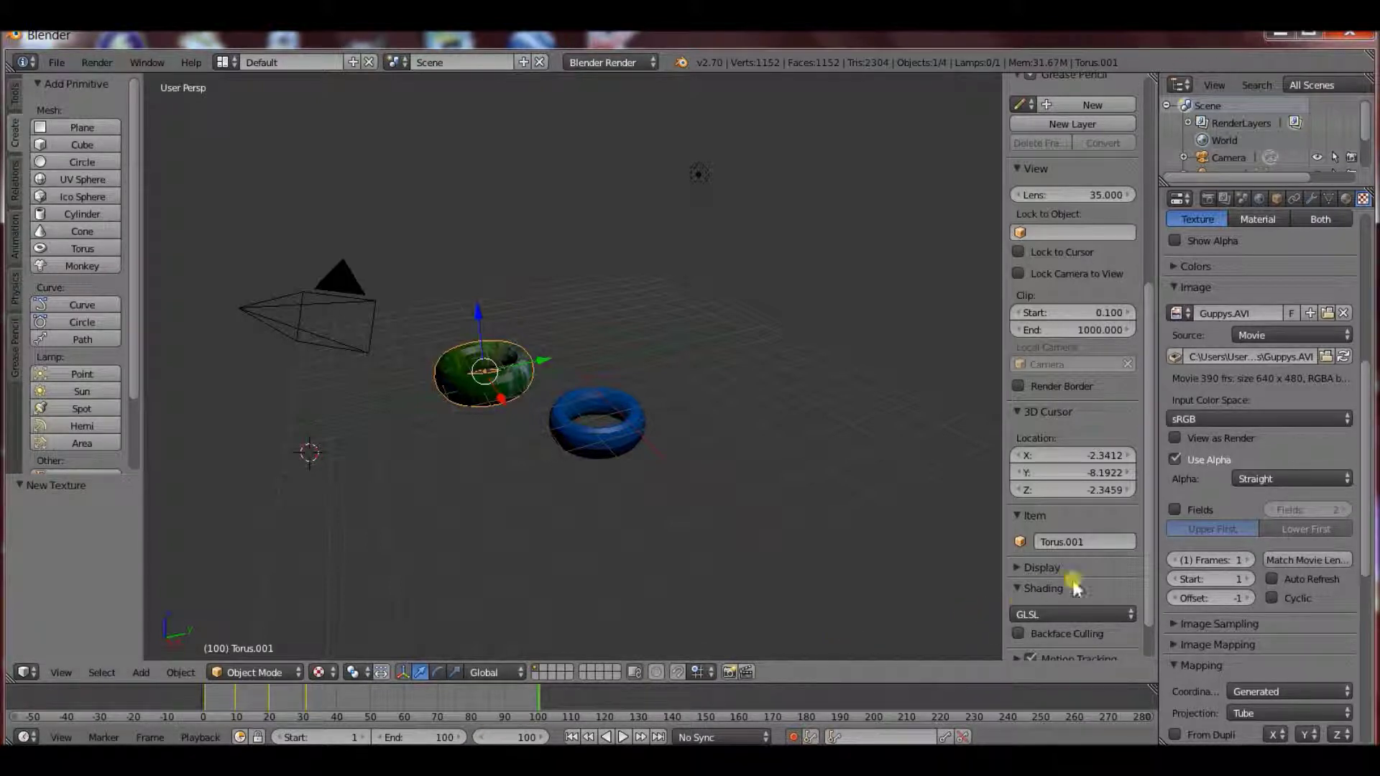
{"action": "left_click", "coordinate": [1282, 559]}
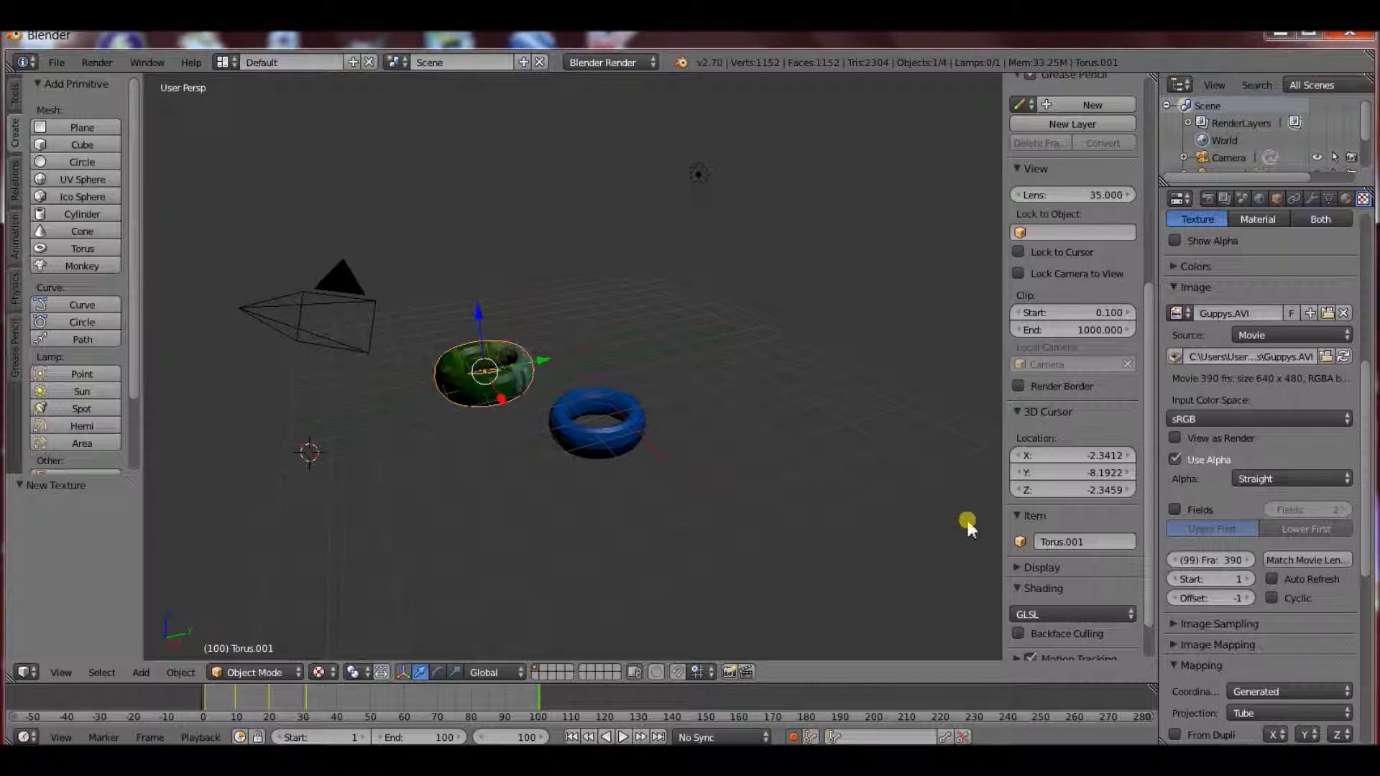
{"action": "left_click_drag", "start_coordinate": [1363, 466], "coordinate": [1351, 349]}
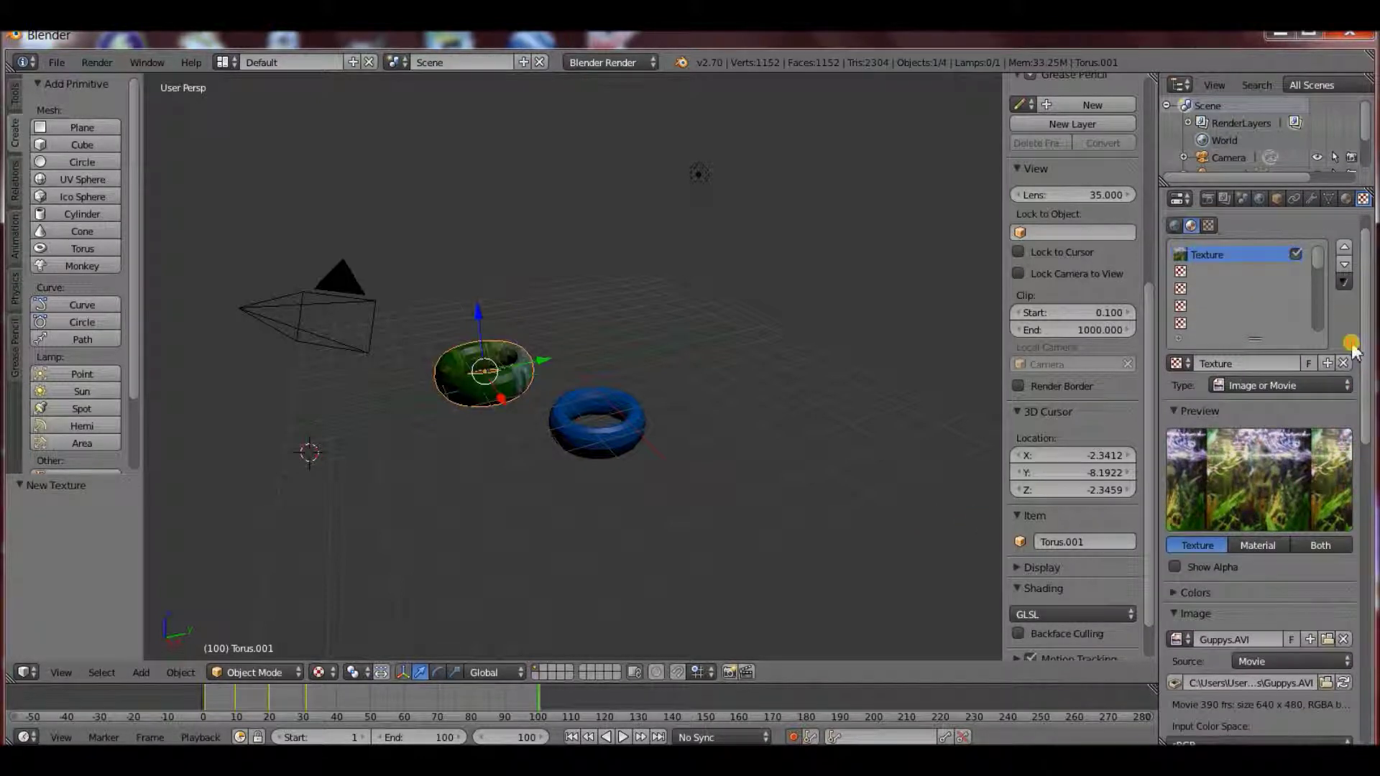
Change the render output file format from PNG to AVI JPEG.
{"action": "left_click", "coordinate": [1206, 199]}
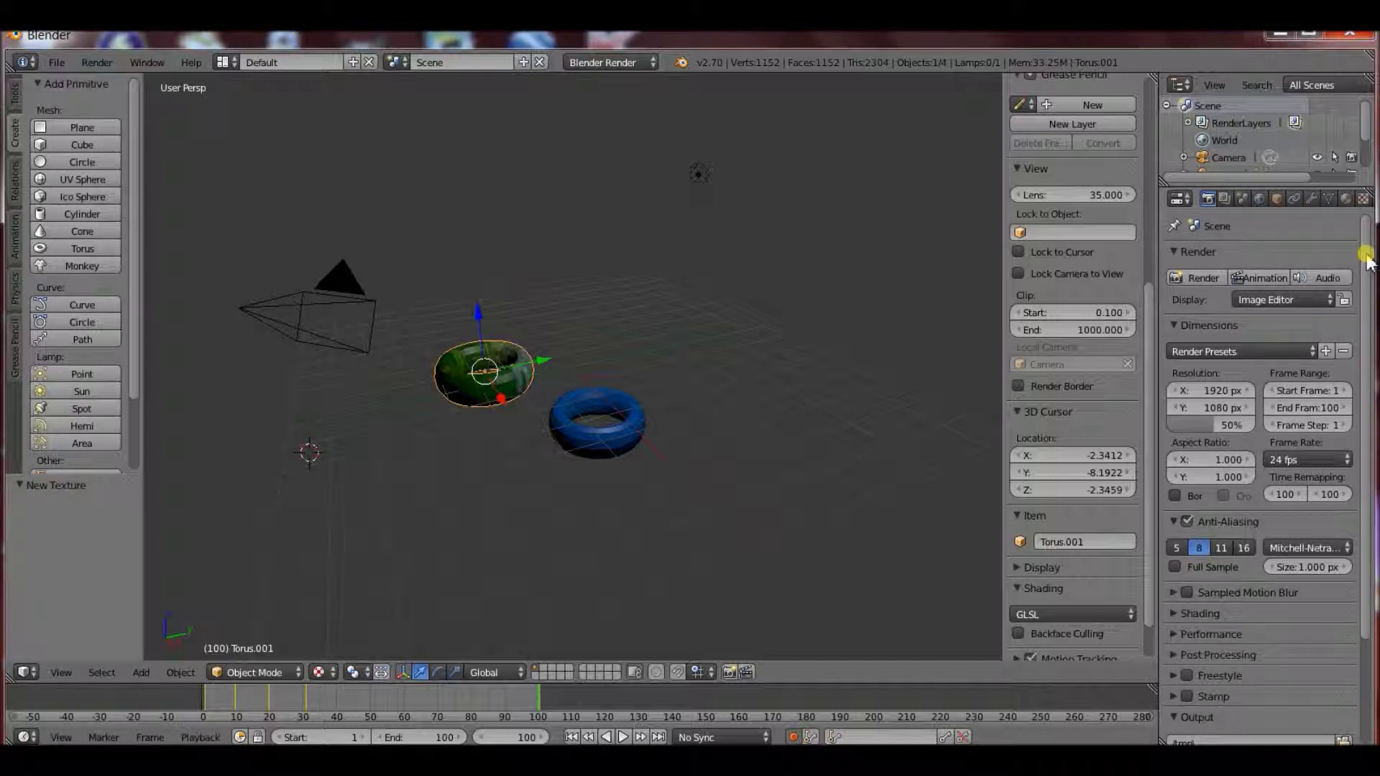
{"action": "left_click_drag", "start_coordinate": [1366, 262], "coordinate": [1373, 375]}
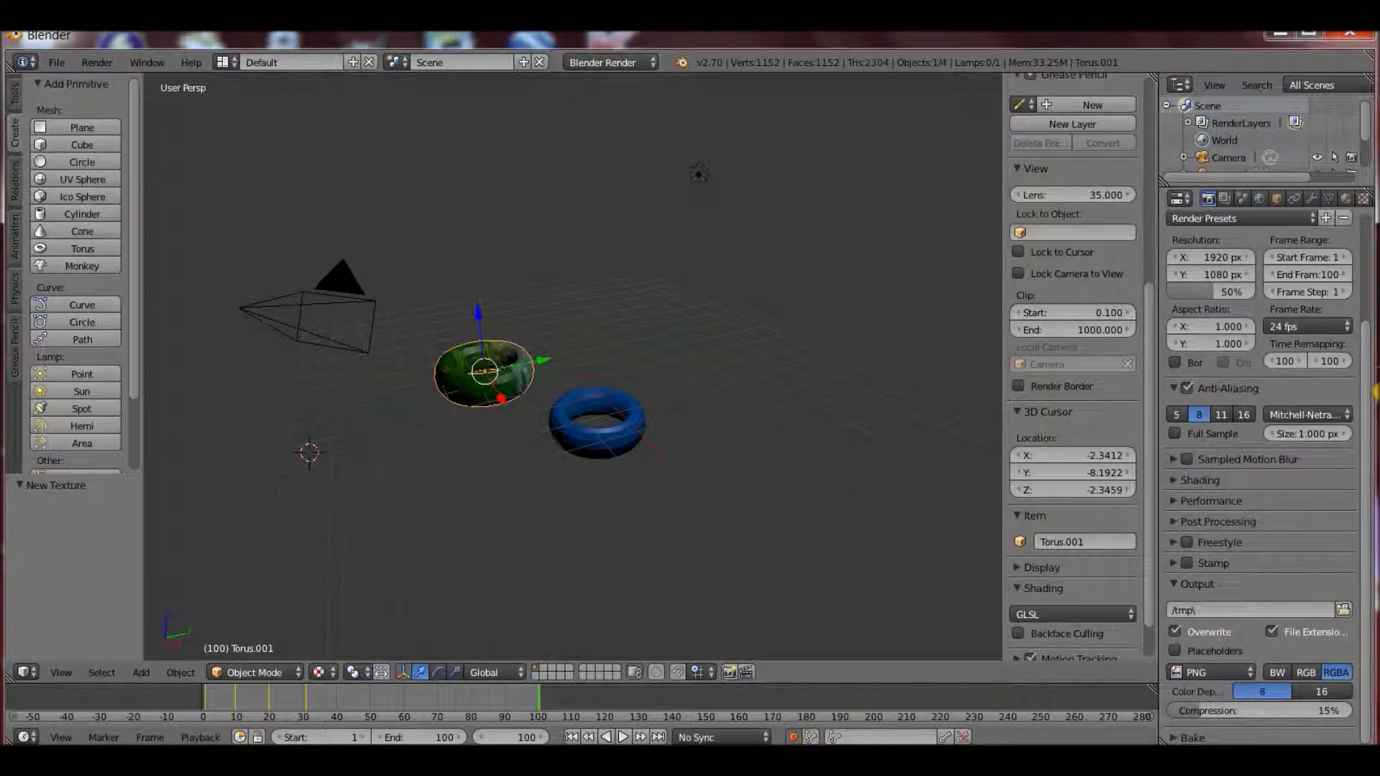
{"action": "left_click", "coordinate": [1245, 690]}
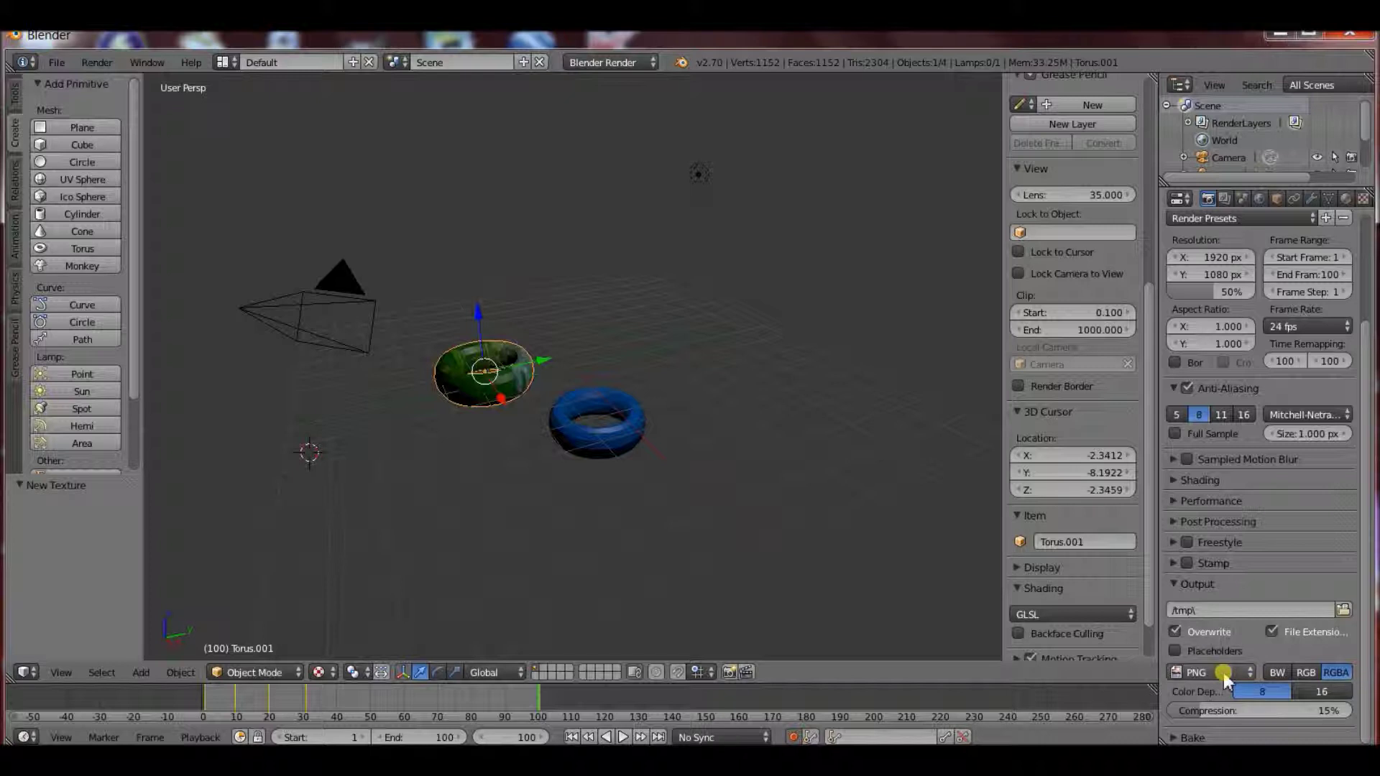
{"action": "left_click", "coordinate": [1221, 674]}
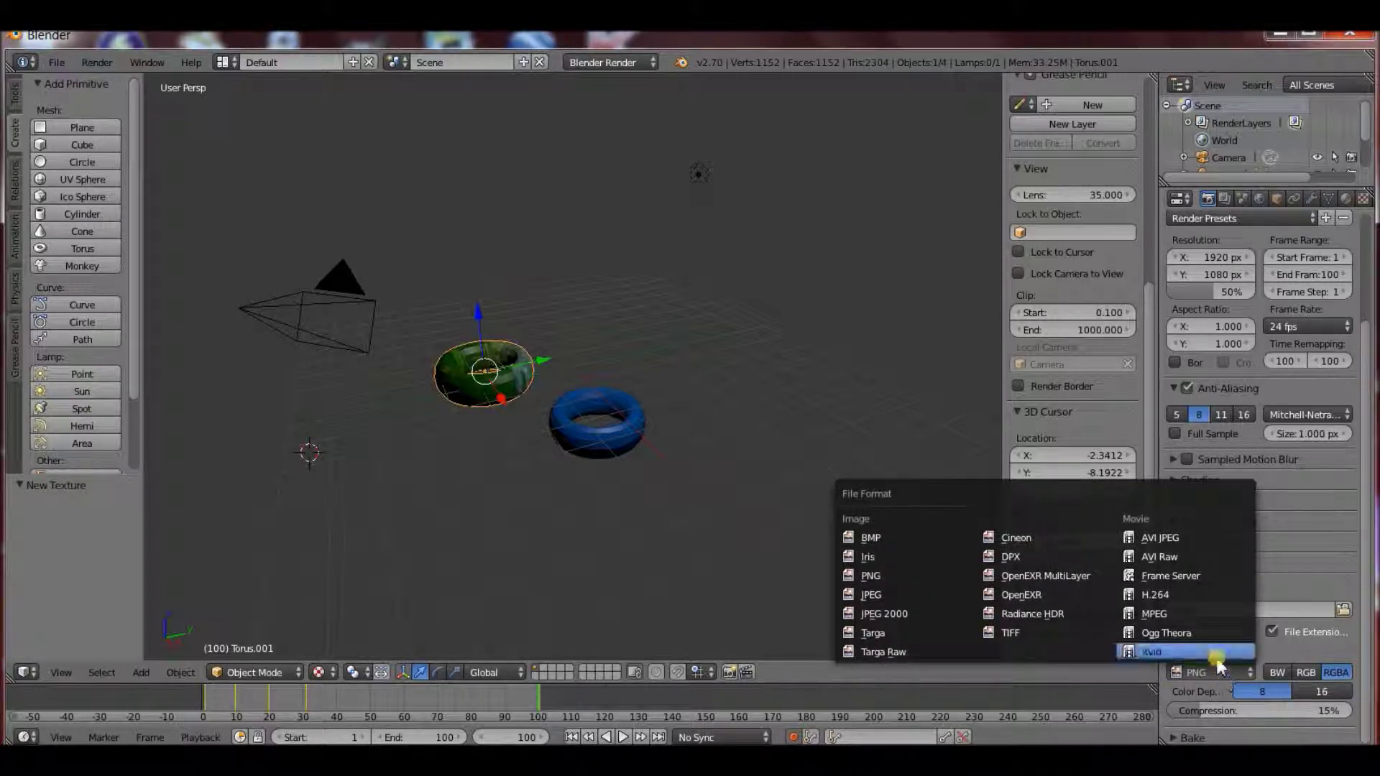
{"action": "left_click", "coordinate": [1150, 539]}
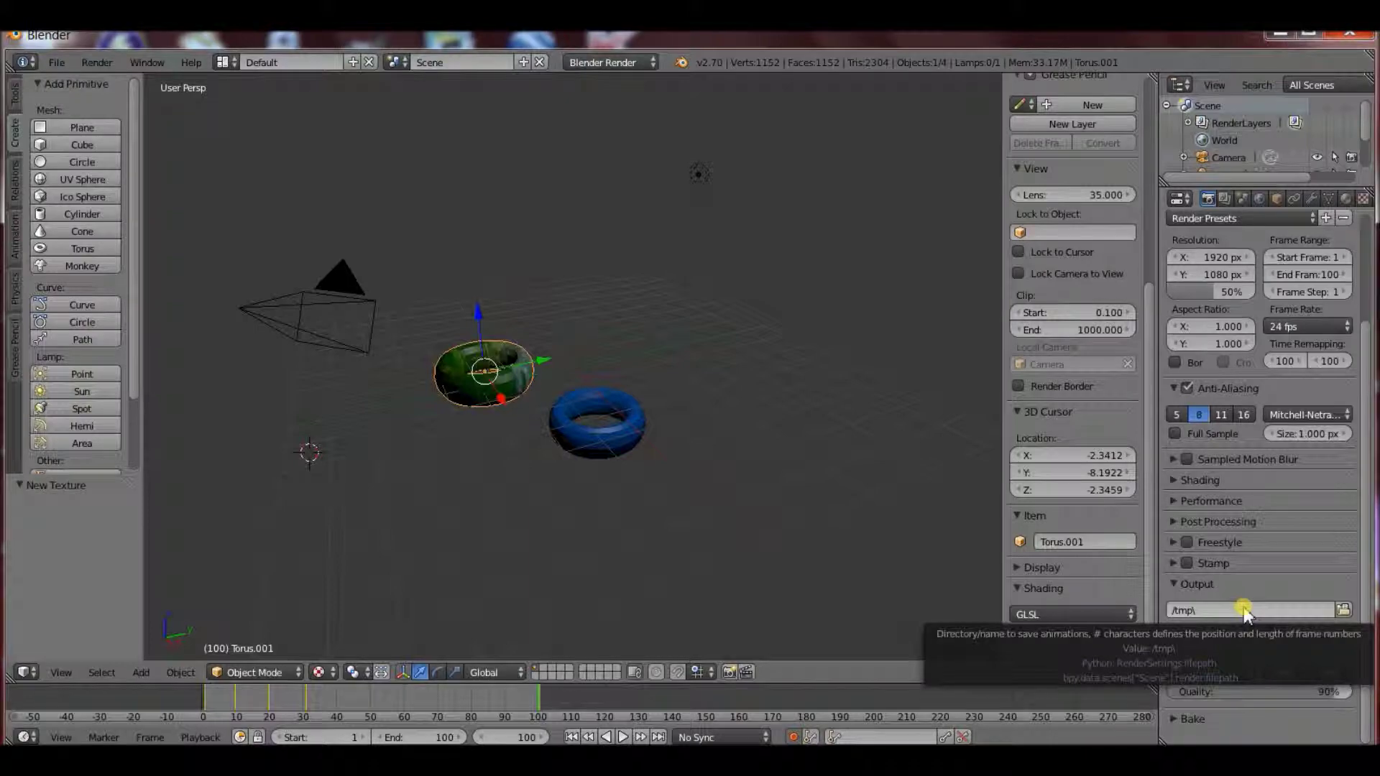
Set the render output path to the Documents folder with file name Guppy_neu.
{"action": "left_click", "coordinate": [1341, 611]}
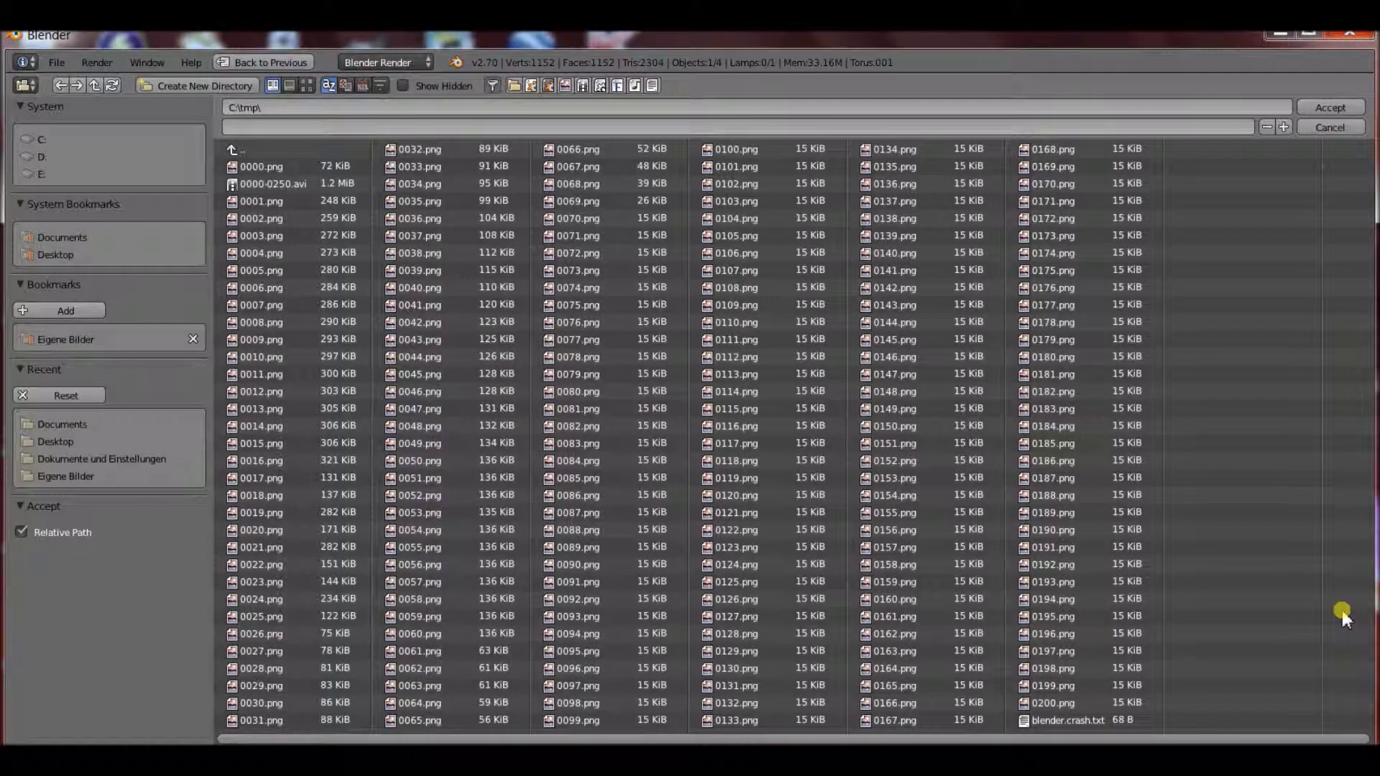
{"action": "left_click", "coordinate": [53, 425]}
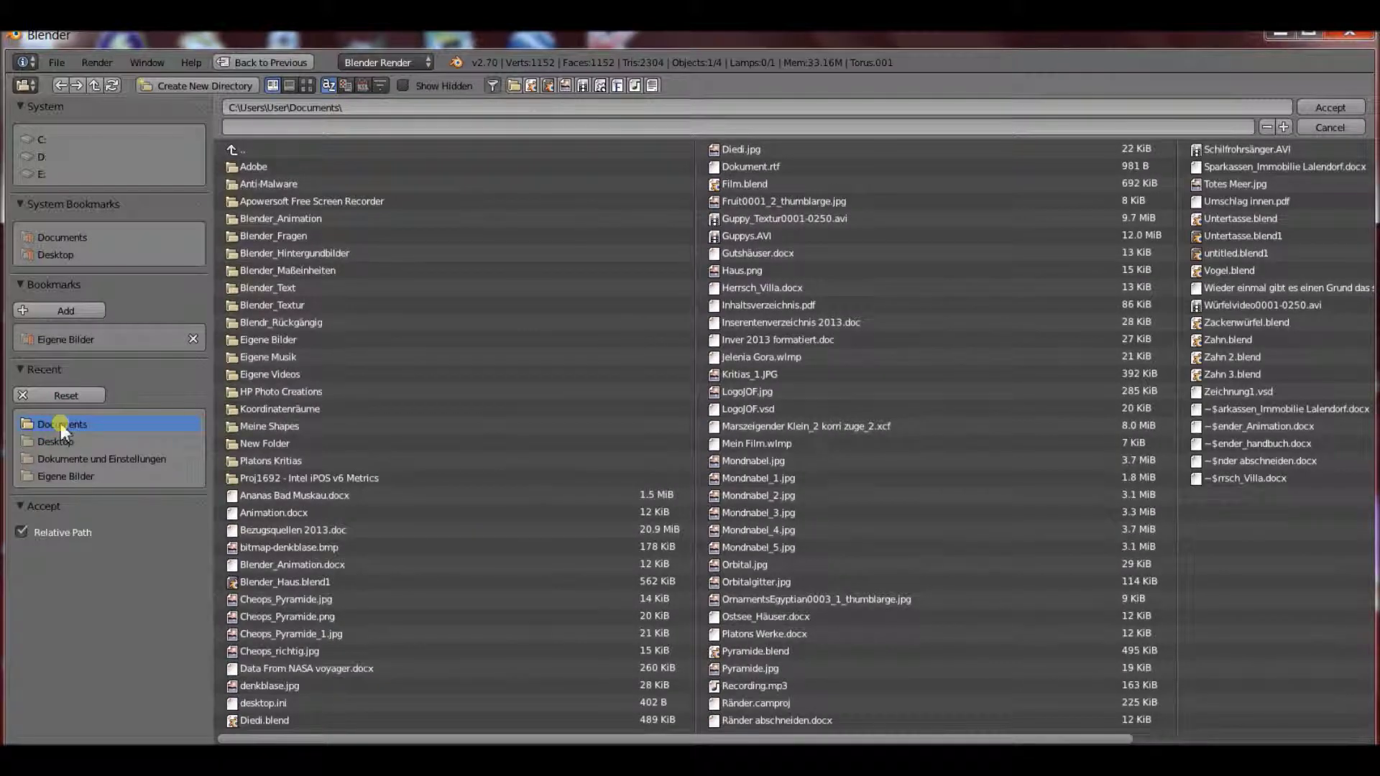
{"action": "left_click", "coordinate": [229, 125]}
{"action": "type", "text": "c"}
{"action": "type", "text": "u"}
{"action": "type", "text": "ppy"}
{"action": "type", "text": "_neu"}
{"action": "key", "text": "Return"}
{"action": "left_click", "coordinate": [1326, 107]}
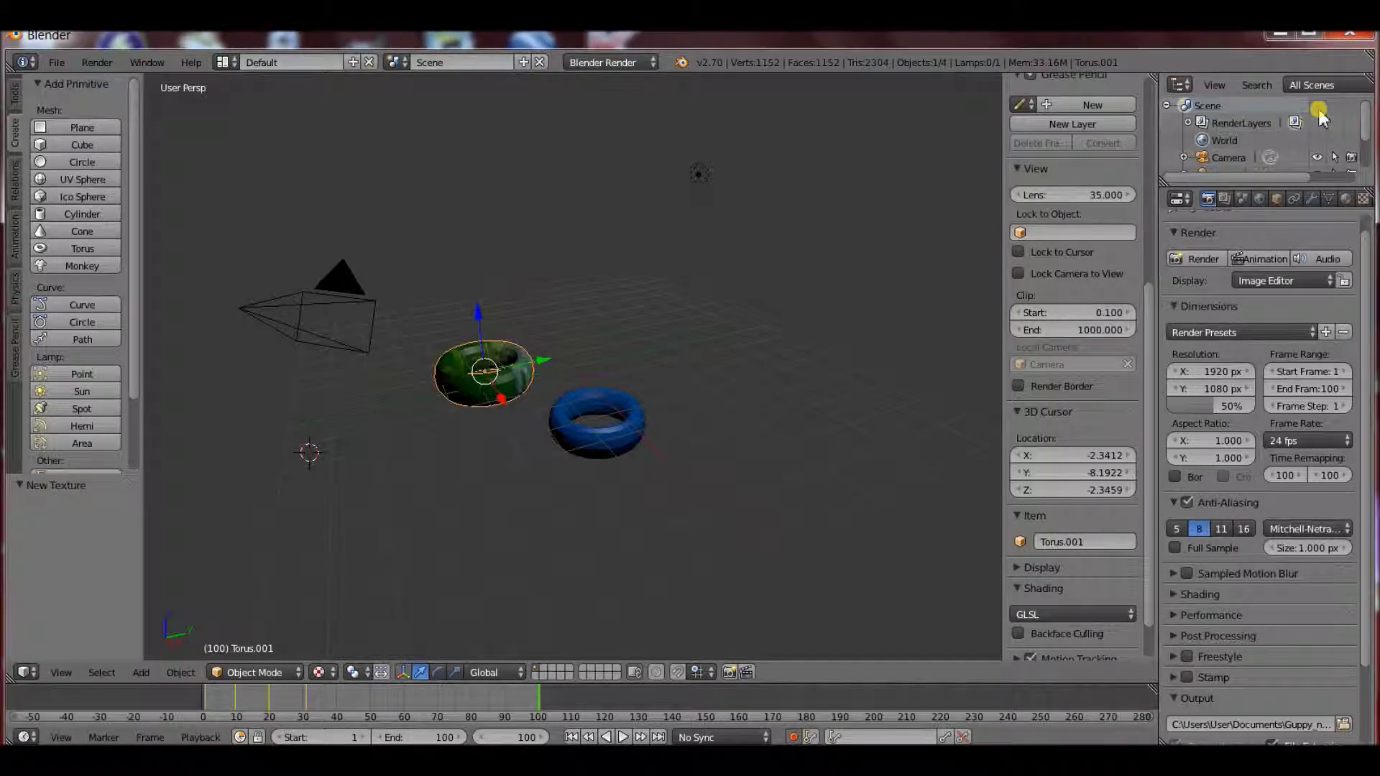
Render the full 100-frame animation to the Guppy_neu AVI movie.
{"action": "left_click", "coordinate": [1263, 263]}
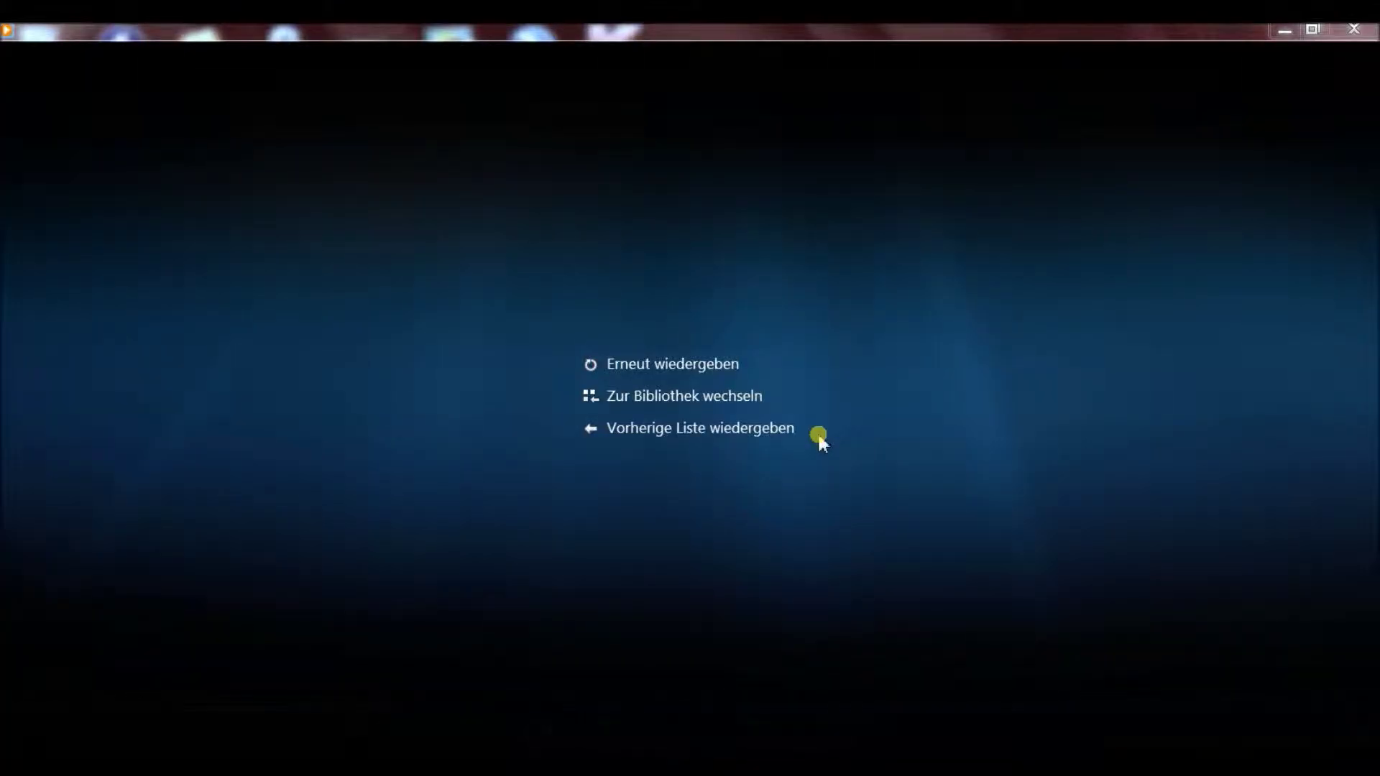
Replay the rendered Guppy_neu0001-0100 movie with Erneut wiedergeben.
{"action": "left_click", "coordinate": [679, 365]}
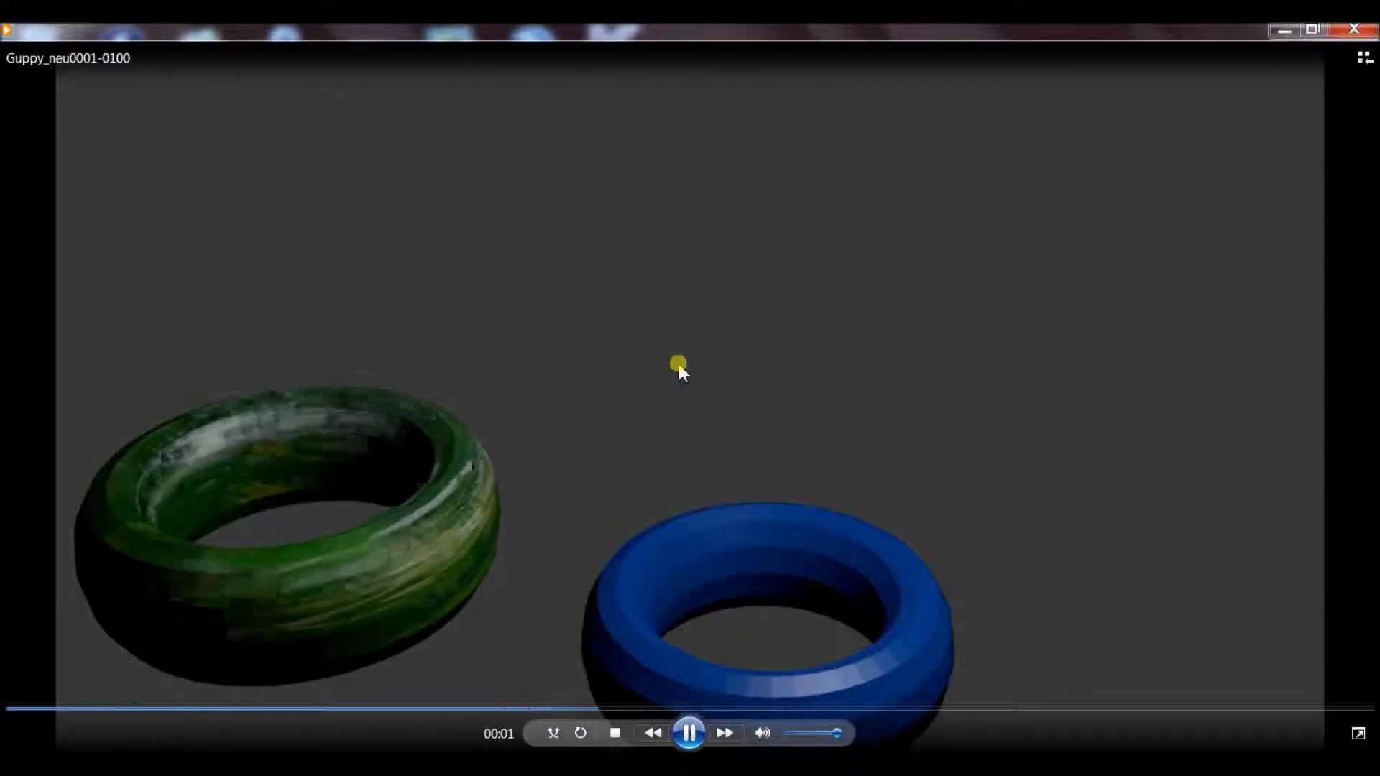